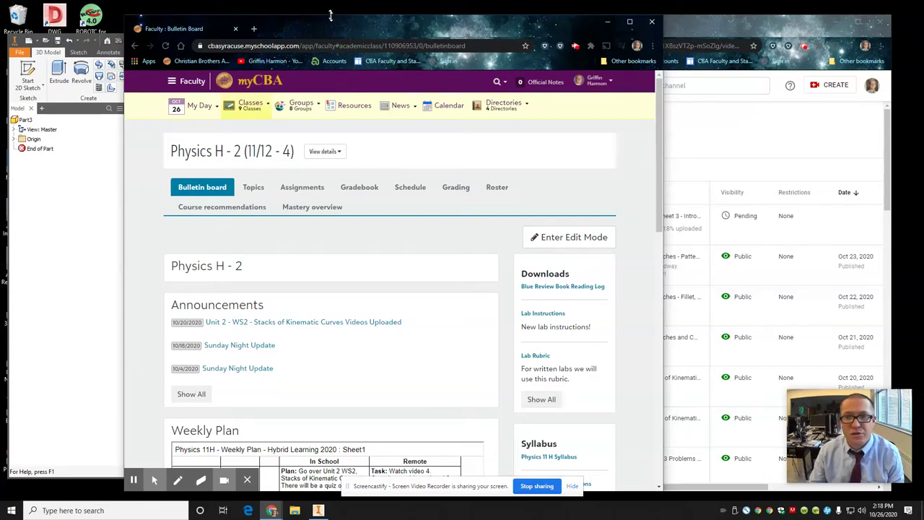
Bring Inventor in front of the shifted browser, widen its window, and switch to the Part2 pumpkin.
drag(330, 15, 337, 40)
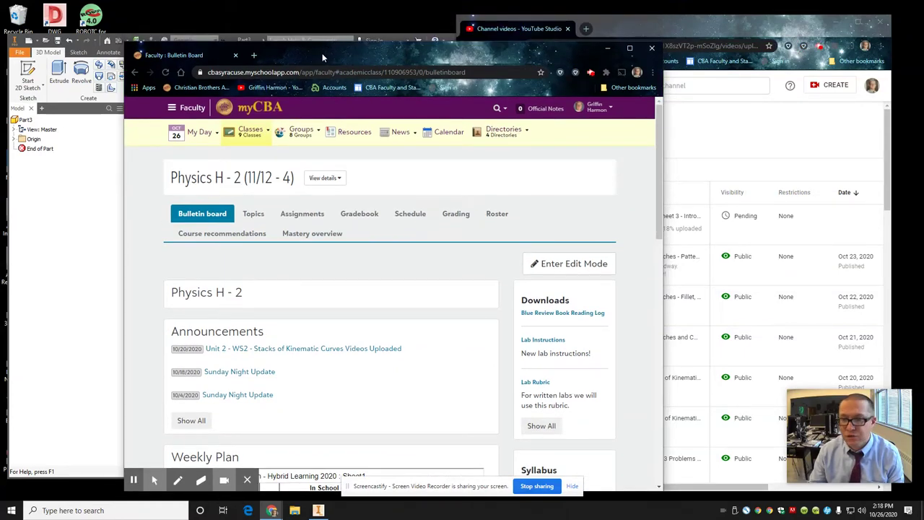
drag(323, 57, 396, 49)
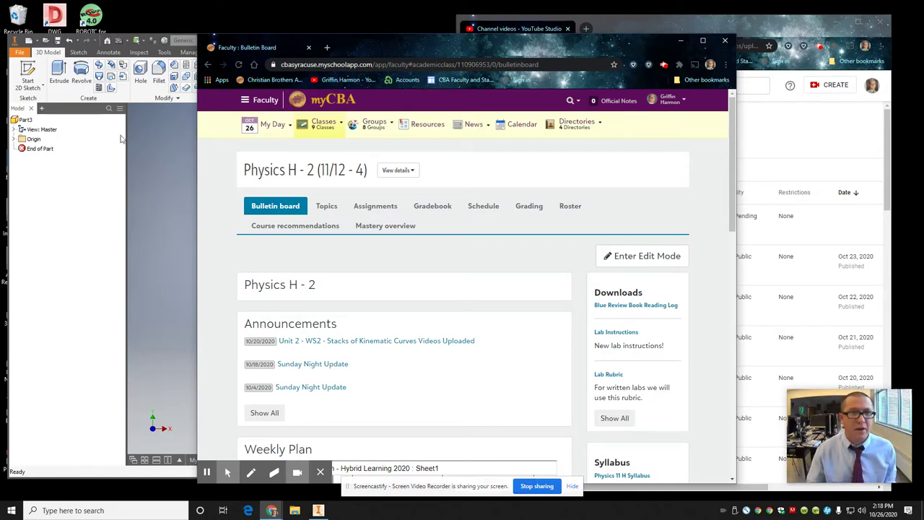
click(156, 118)
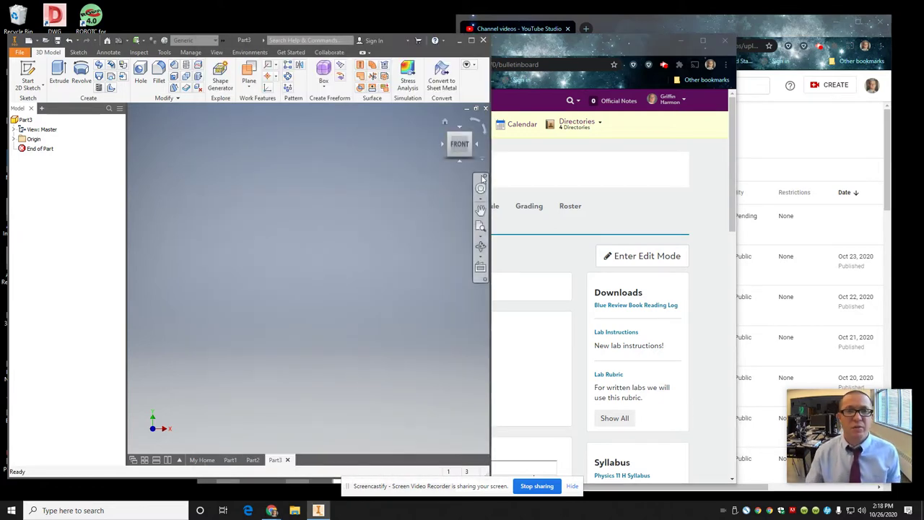
drag(491, 161, 666, 162)
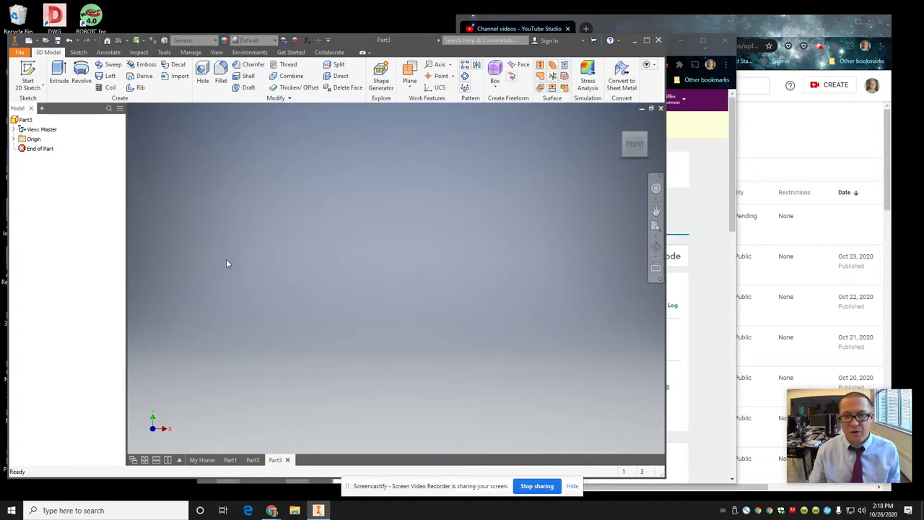
click(13, 139)
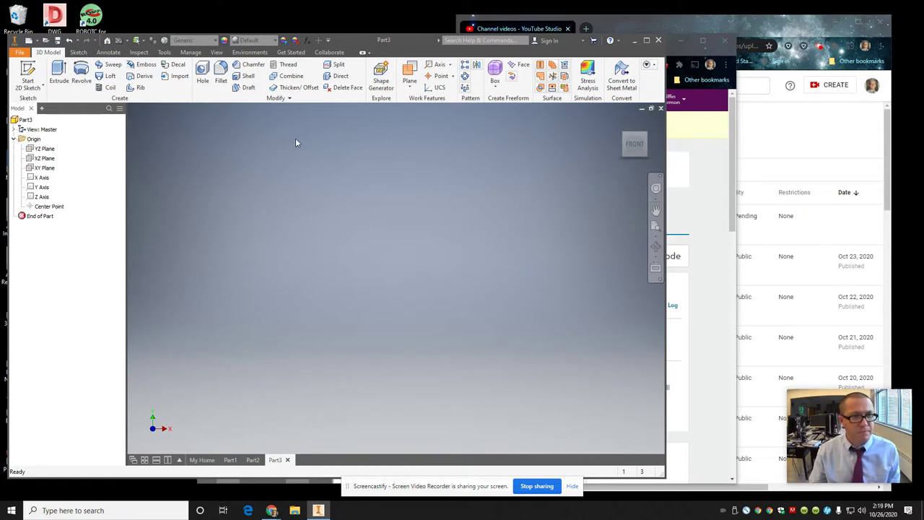
click(253, 460)
Maximize the Inventor window and orbit the Part2 pumpkin to a tilted view from above.
click(636, 154)
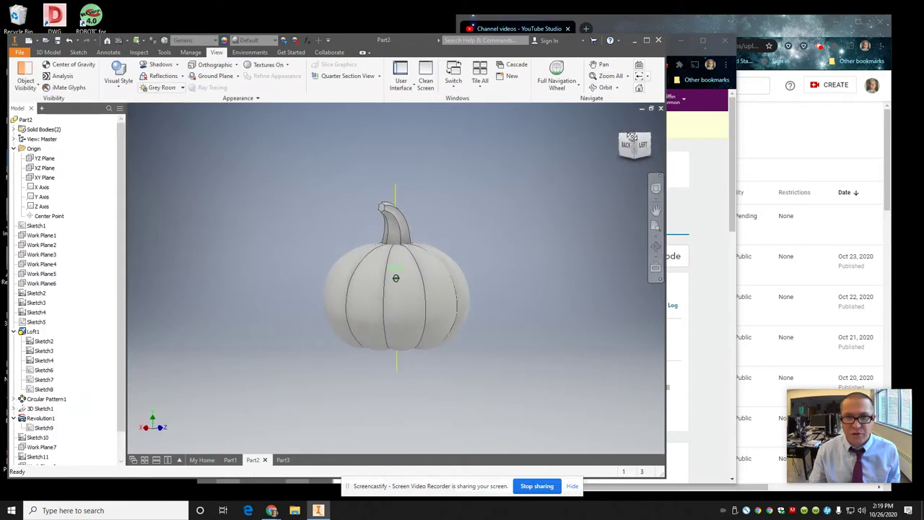
click(704, 42)
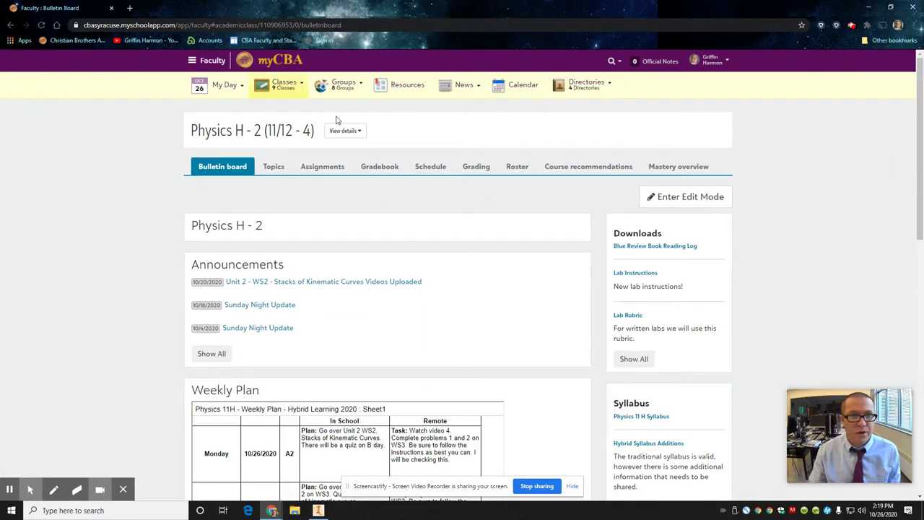
click(319, 510)
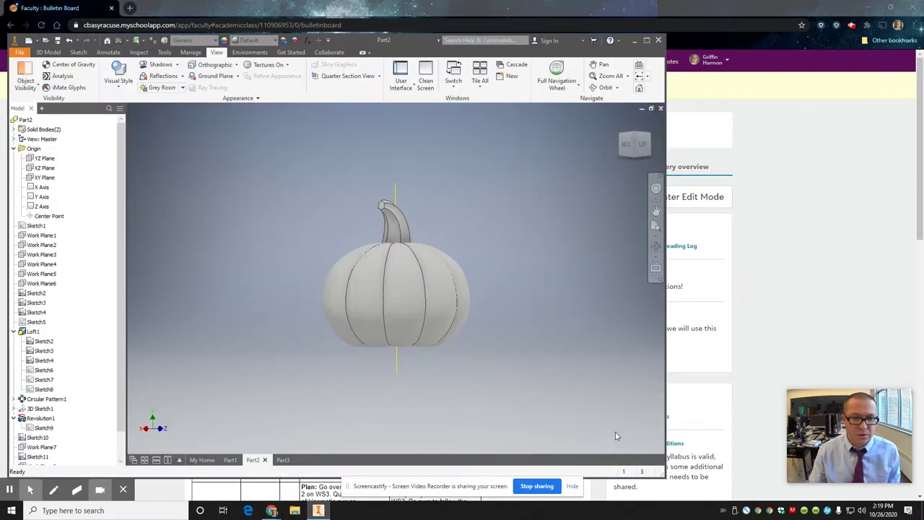
click(646, 40)
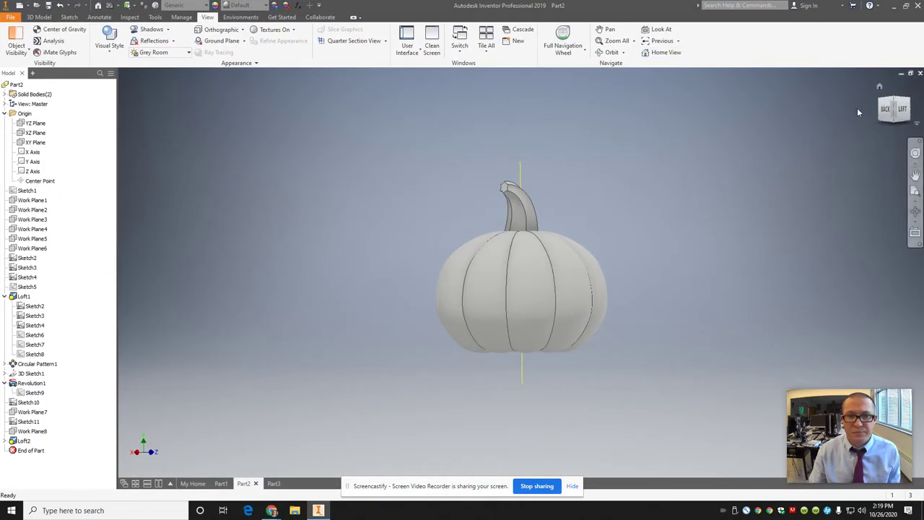
mouse_move(894, 101)
mouse_down()
mouse_move(813, 185)
mouse_move(728, 170)
mouse_move(678, 143)
mouse_move(501, 146)
mouse_move(421, 128)
mouse_move(366, 469)
mouse_move(362, 409)
mouse_move(462, 473)
mouse_move(531, 163)
mouse_move(517, 236)
mouse_move(475, 304)
mouse_move(387, 322)
mouse_move(354, 314)
mouse_move(338, 293)
mouse_move(313, 199)
mouse_move(320, 105)
mouse_move(416, 141)
mouse_move(361, 427)
mouse_move(289, 347)
mouse_up()
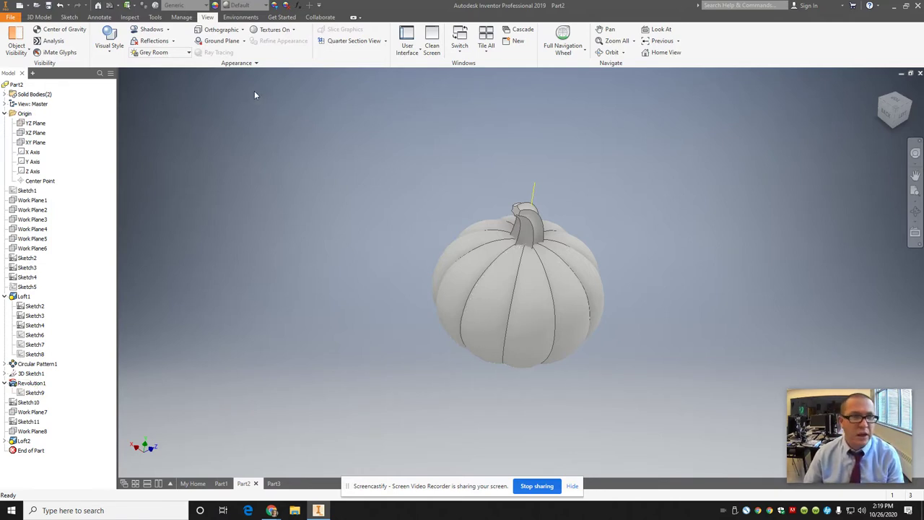
Create Part4 from the Standard.ipt template and start Sketch1 on the XY origin plane.
click(10, 18)
click(32, 77)
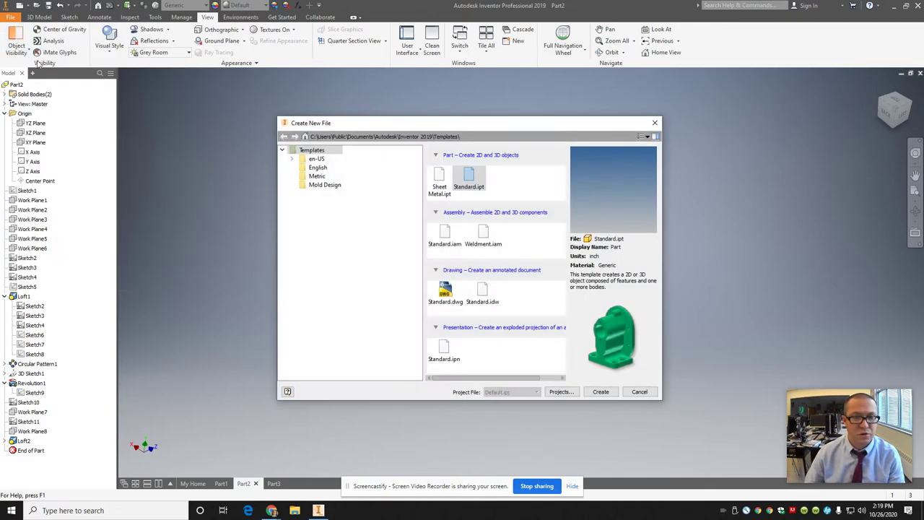
click(481, 185)
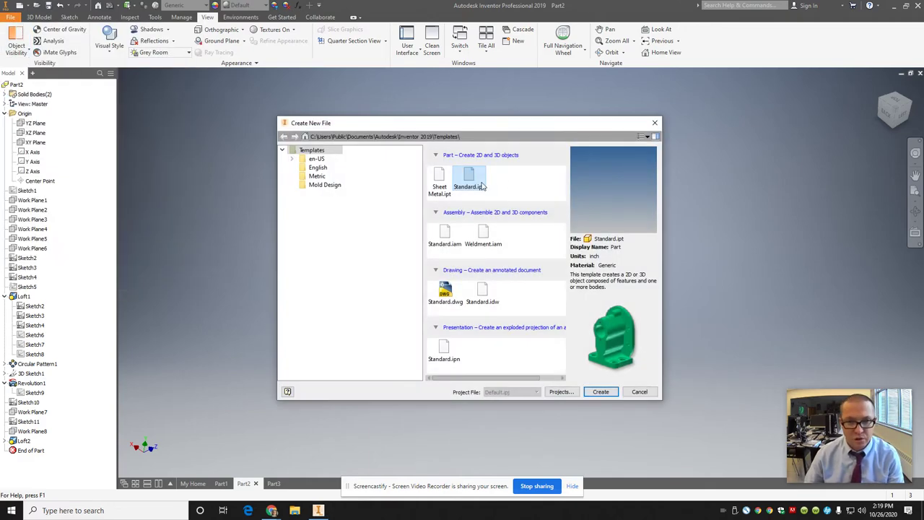
click(602, 392)
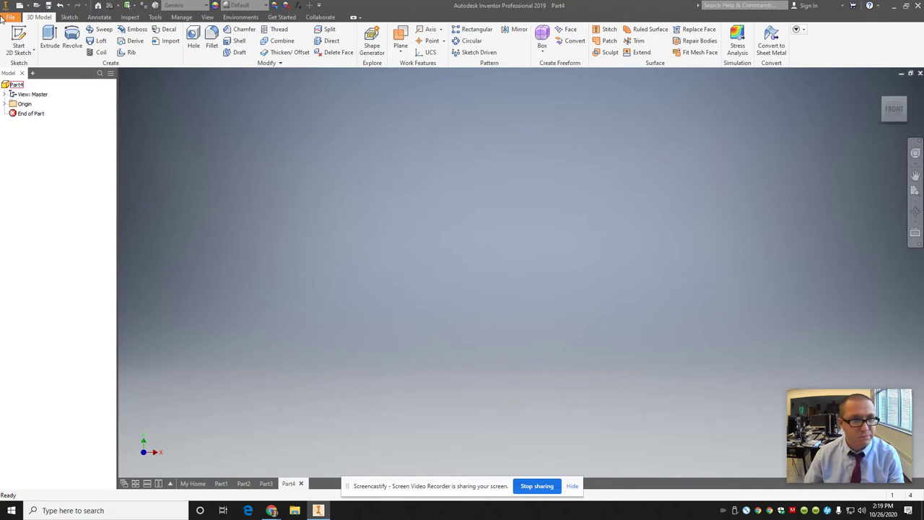
click(28, 35)
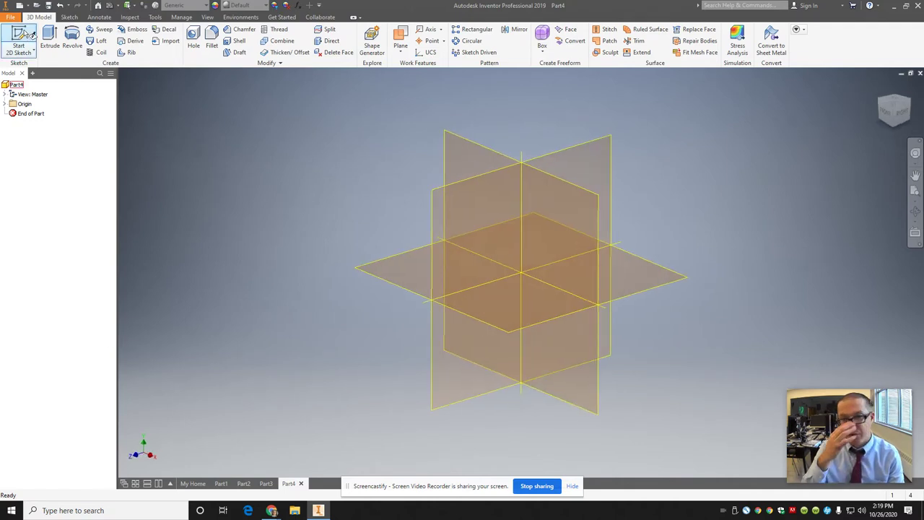
click(453, 137)
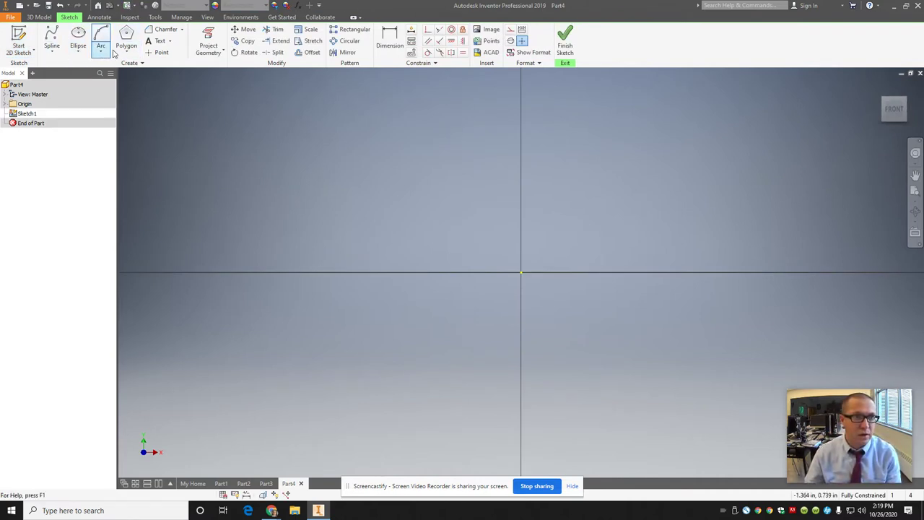
Draw a center-point rectangle at the origin, 1.400 wide by 0.750 tall, and window-select it.
click(127, 52)
click(137, 69)
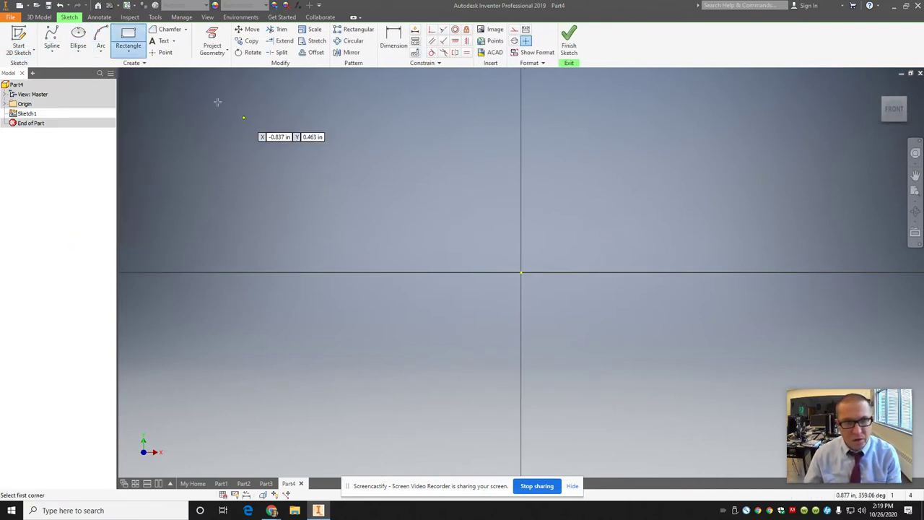
click(129, 53)
click(109, 103)
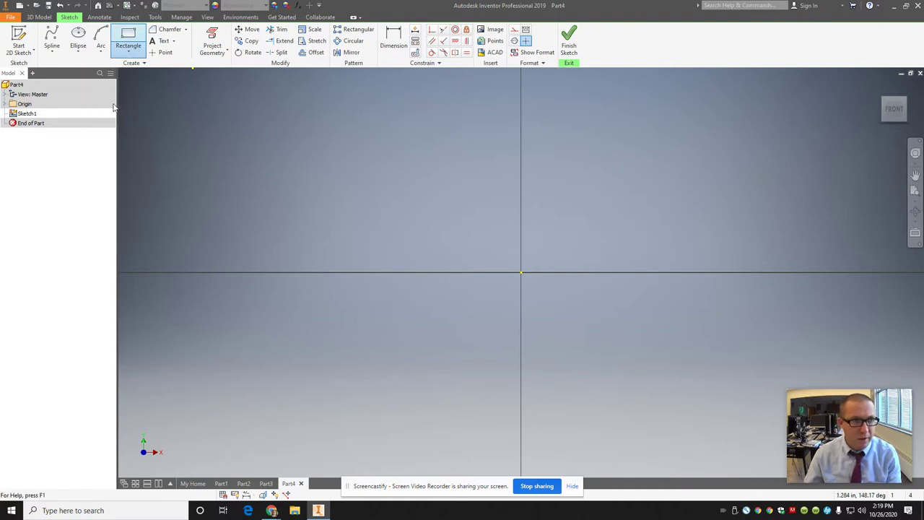
click(521, 273)
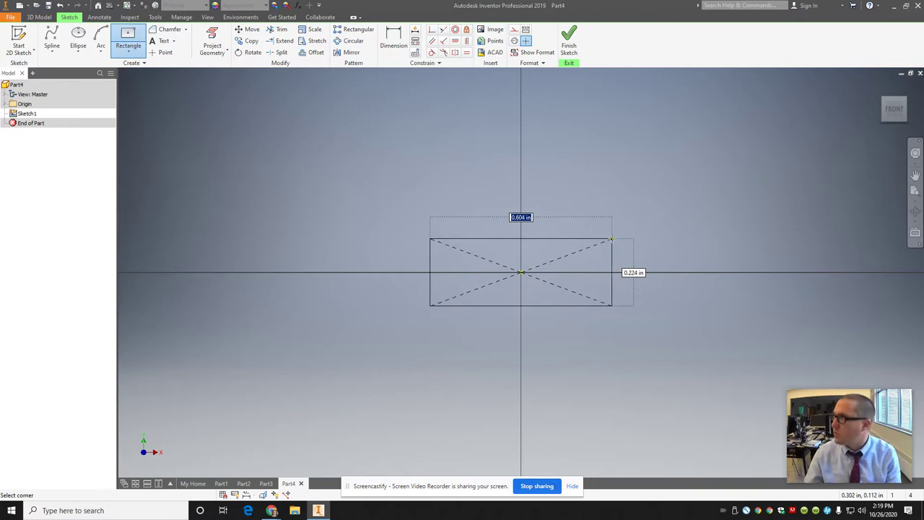
text(1.4)
key(Tab)
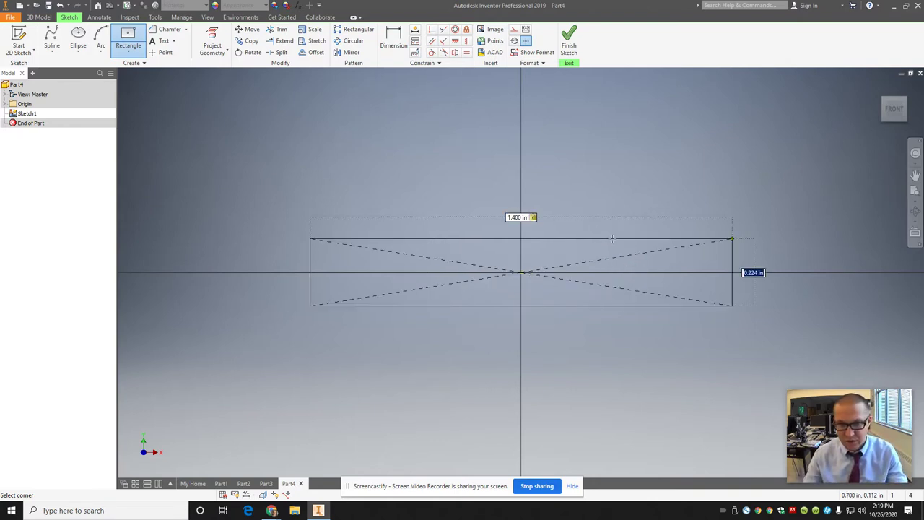
text(.)
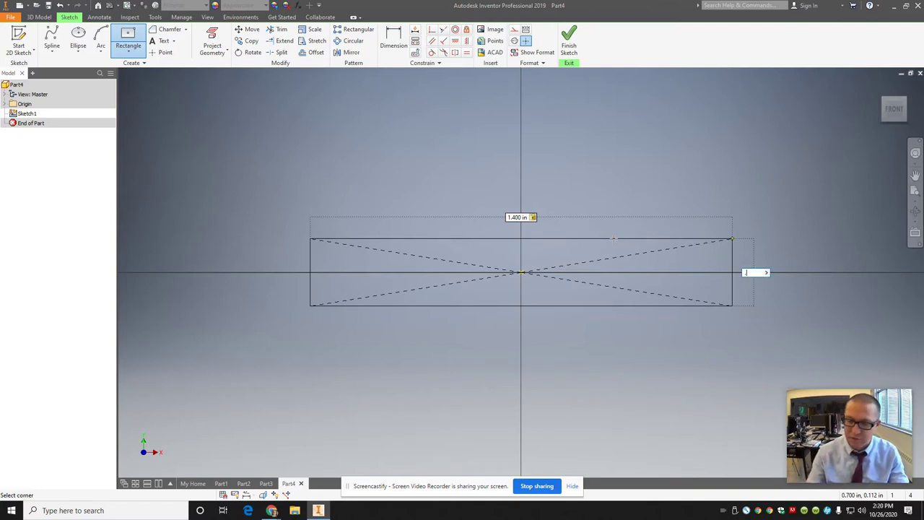
text(75)
key(Return)
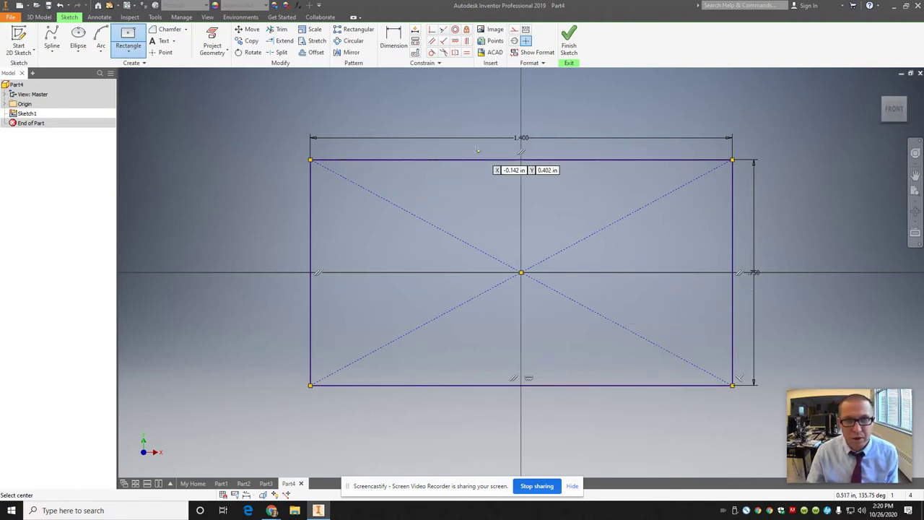
key(Escape)
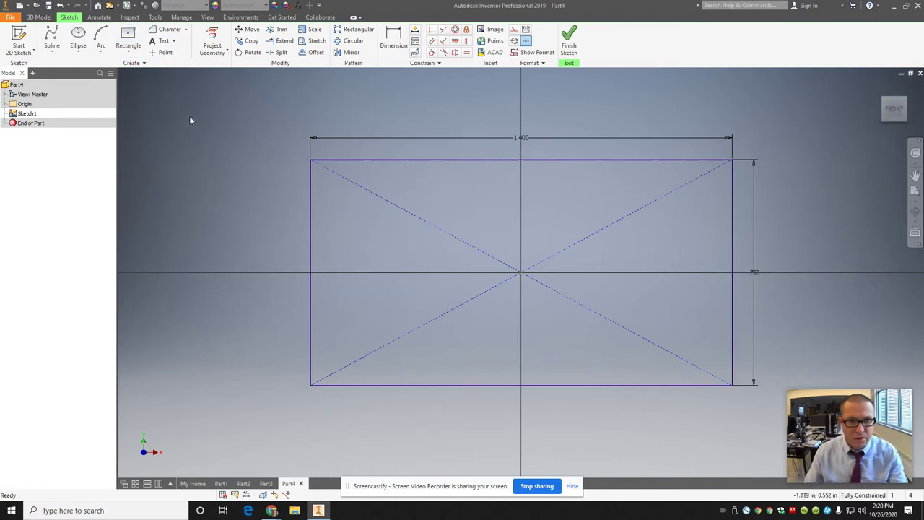
mouse_move(198, 92)
mouse_down()
mouse_move(597, 285)
mouse_move(819, 428)
mouse_up()
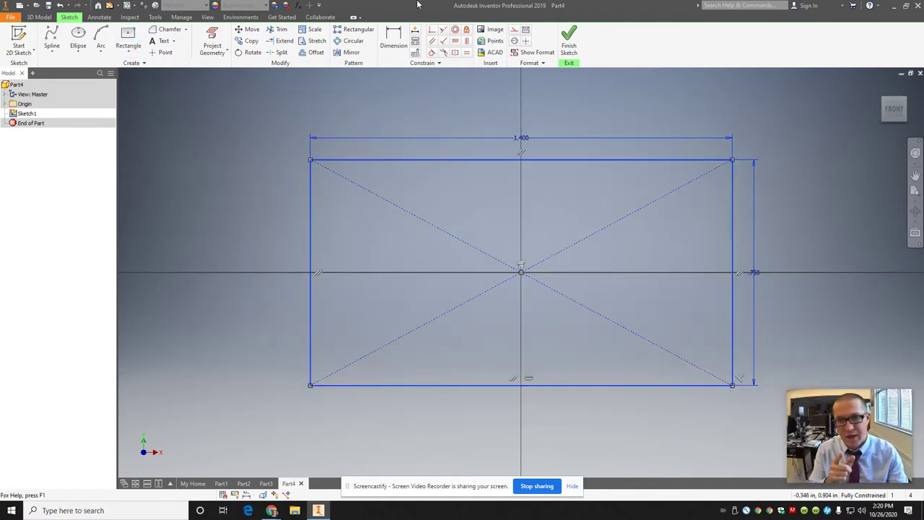
Convert the selected 1.400 × 0.750 rectangle to construction lines and reframe the front view.
click(515, 29)
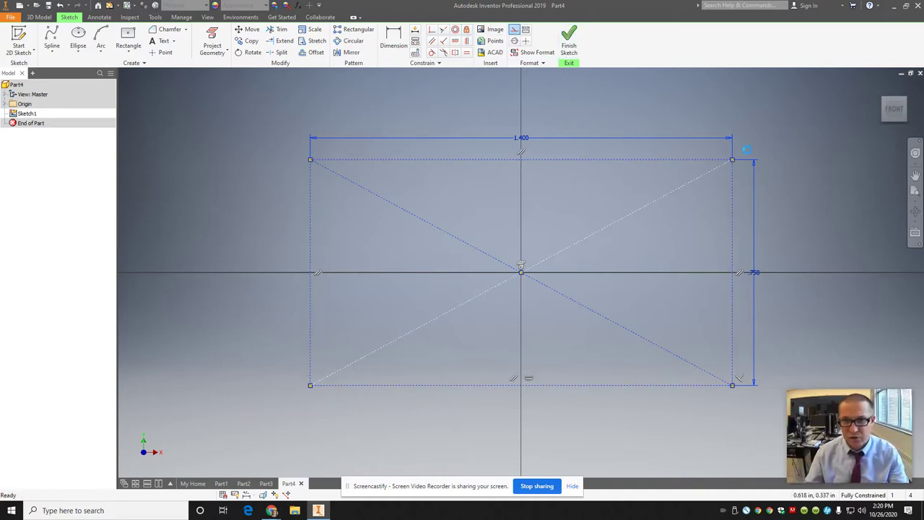
click(772, 135)
click(894, 108)
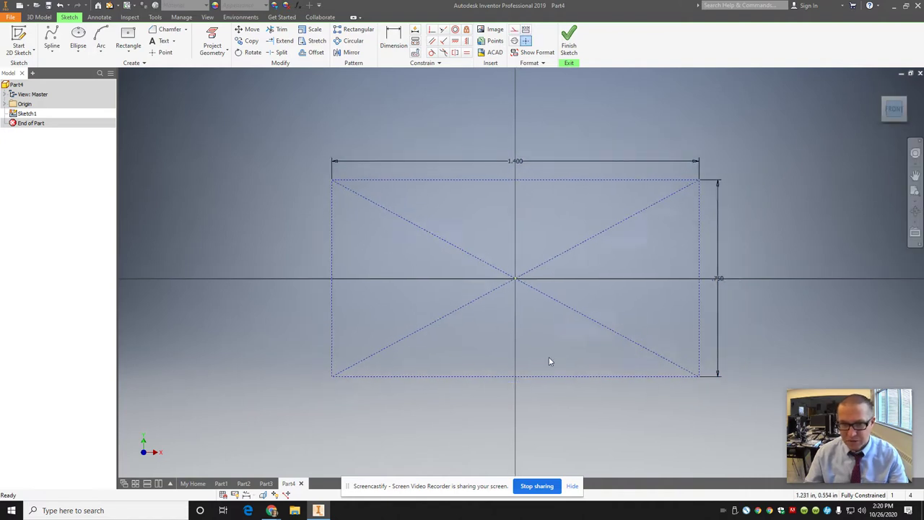
scroll(620, 177, down, 4)
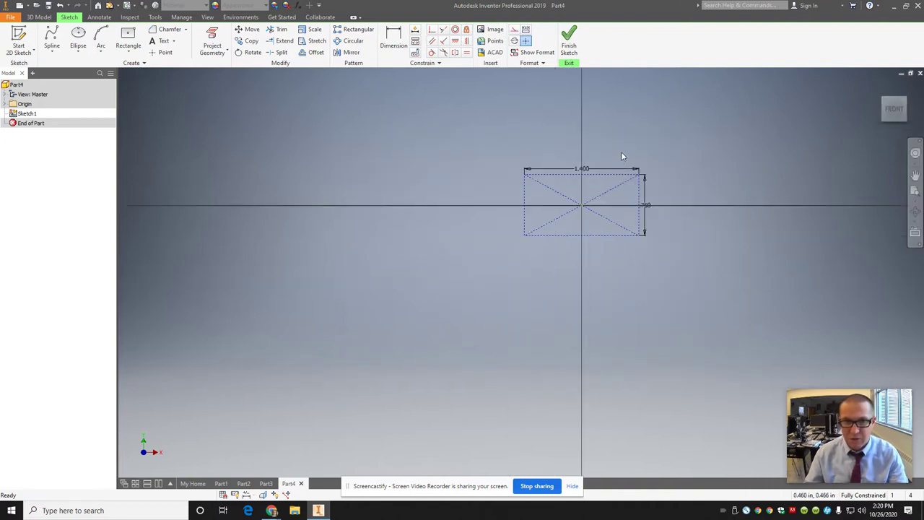
drag(693, 121, 609, 215)
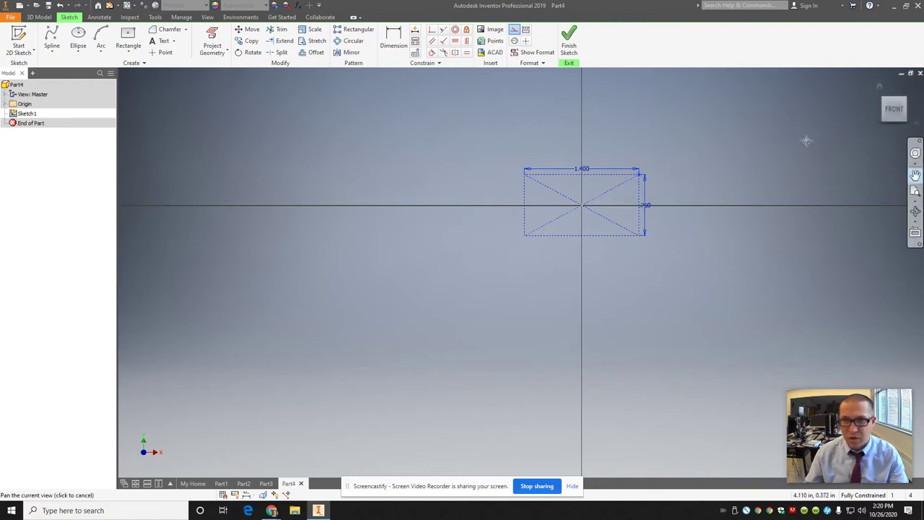
click(915, 176)
mouse_move(637, 91)
mouse_down()
mouse_move(586, 166)
mouse_move(566, 222)
mouse_up()
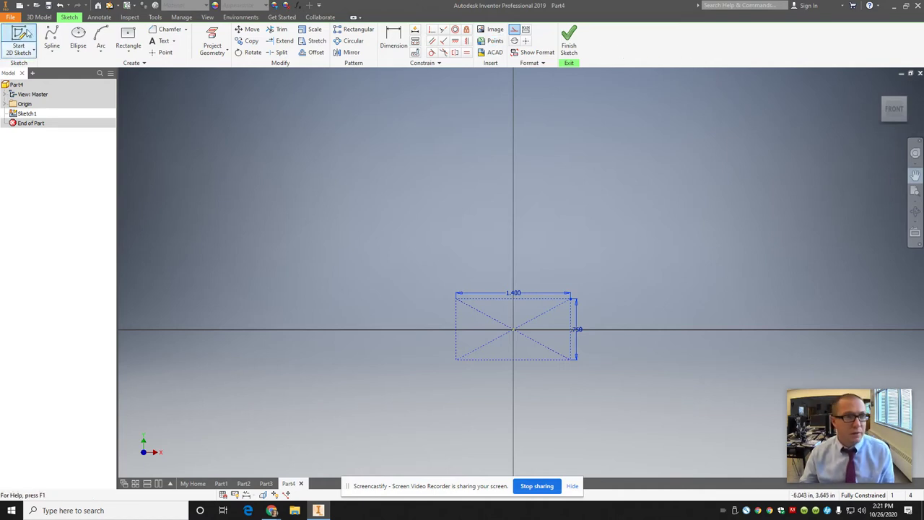
Draw an interpolated spline from the rectangle's right-edge midpoint arcing up to the vertical axis.
click(52, 48)
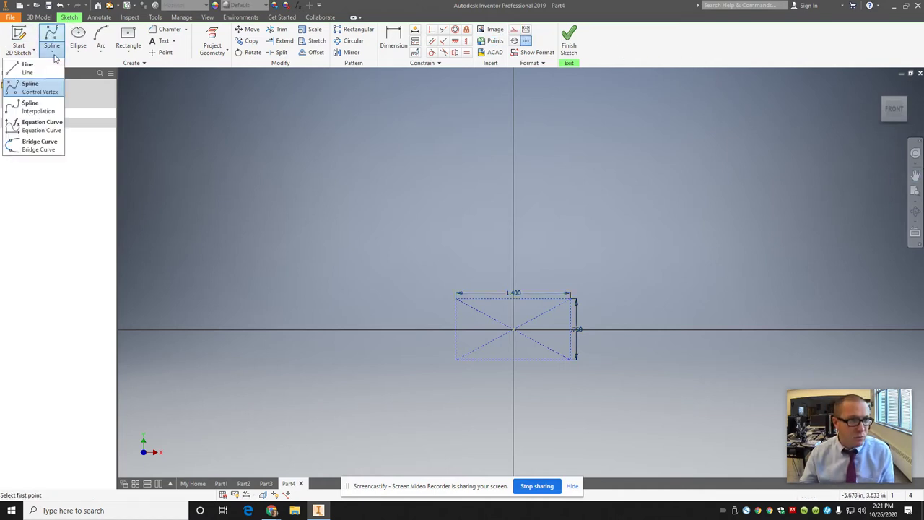
click(34, 107)
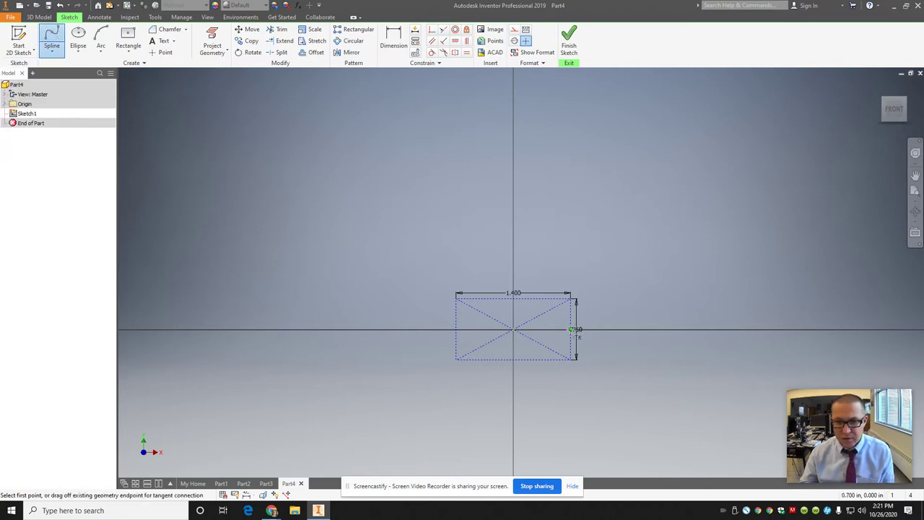
click(573, 330)
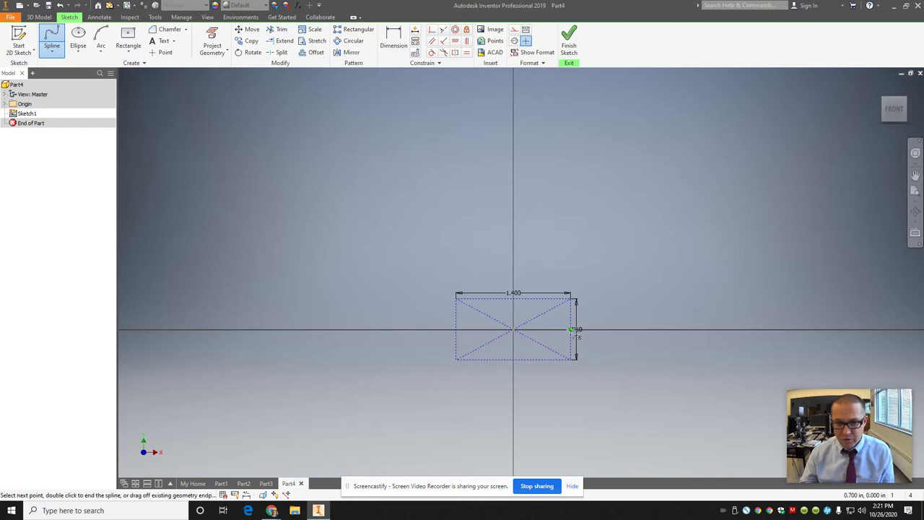
click(639, 330)
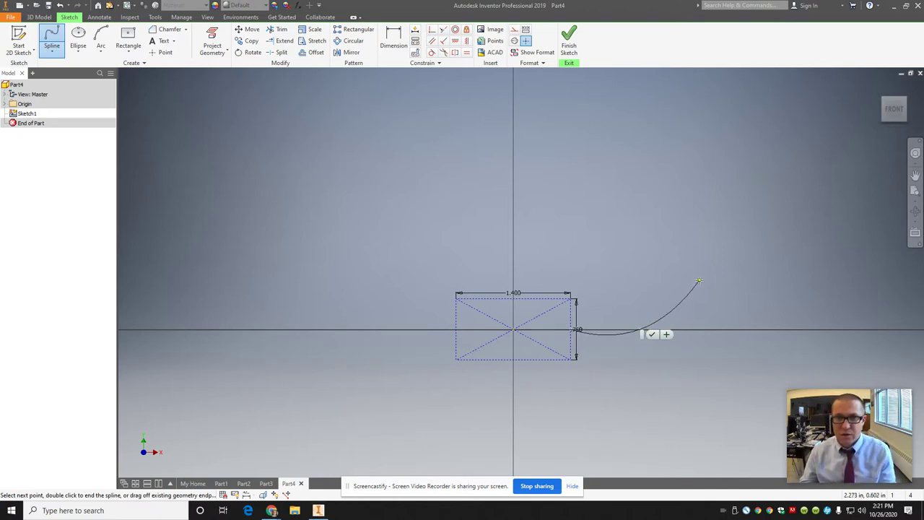
click(698, 284)
click(698, 178)
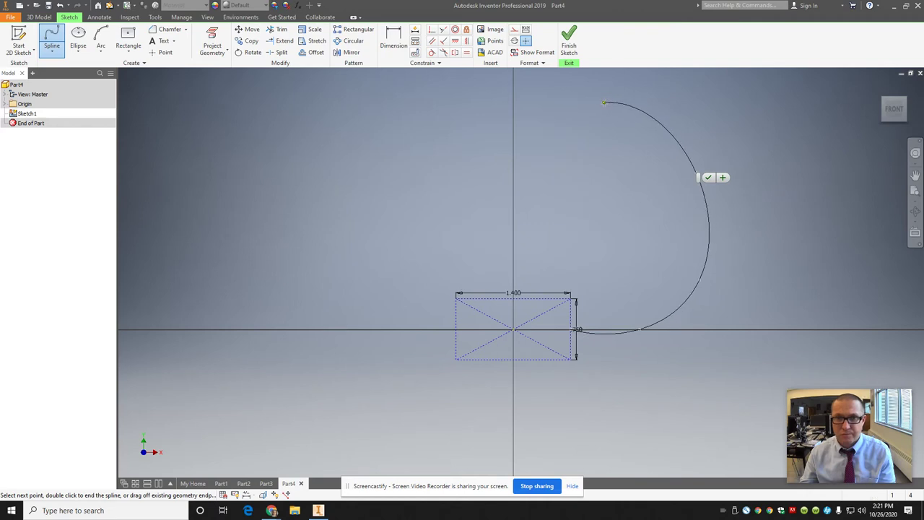
key(Escape)
click(604, 109)
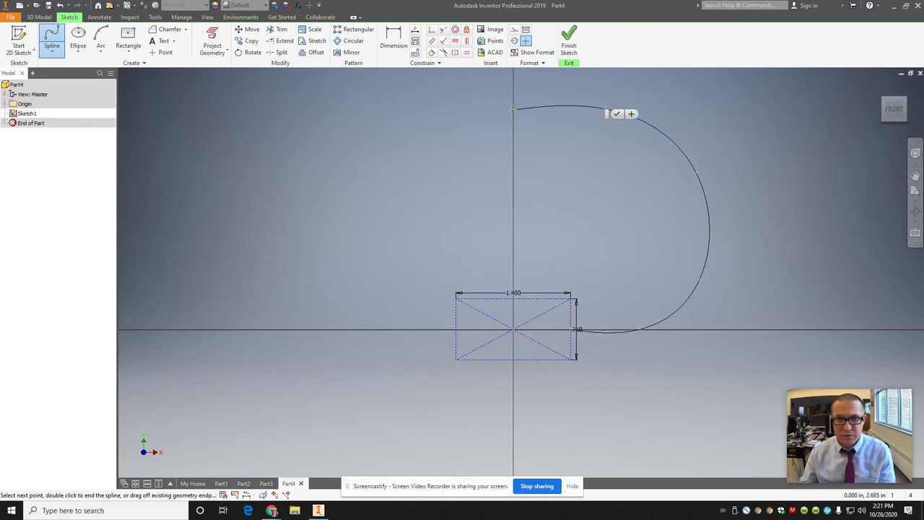
click(513, 110)
click(526, 116)
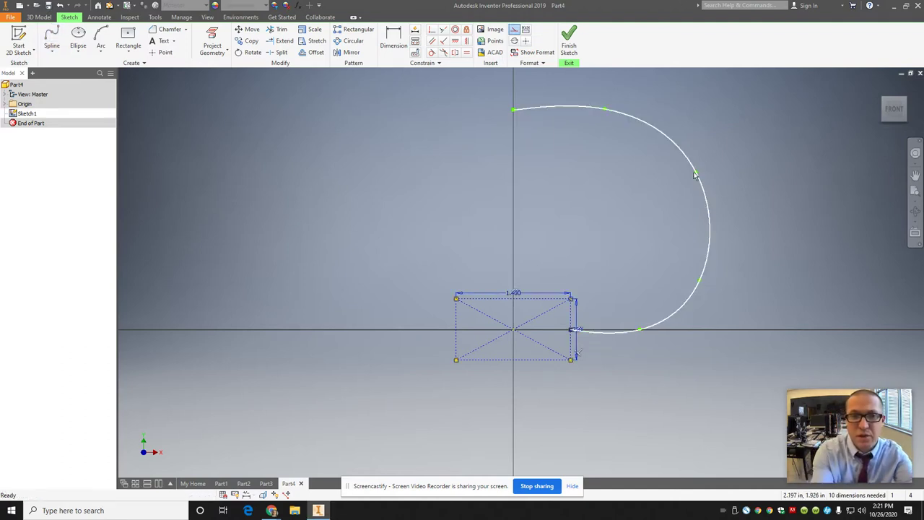
Drag spline points to smooth the arc and flatten its lower end along the horizontal axis.
mouse_move(694, 174)
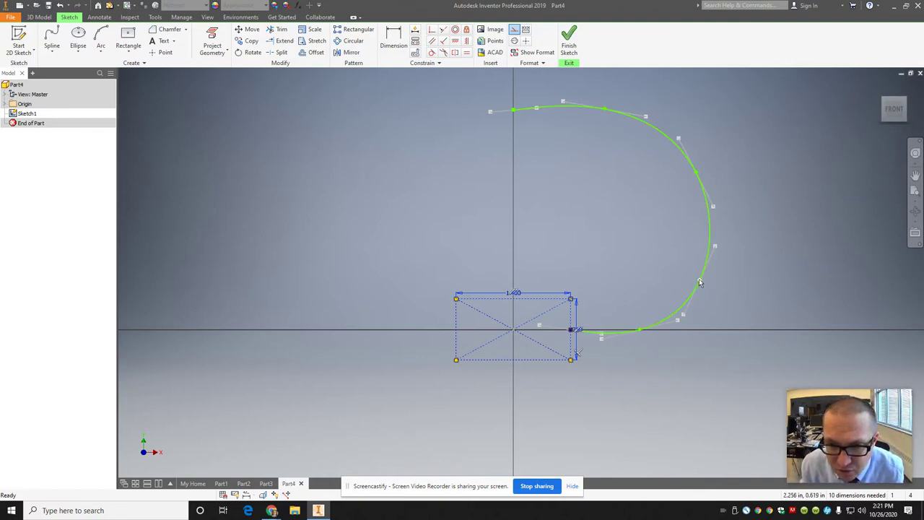
drag(699, 283, 676, 167)
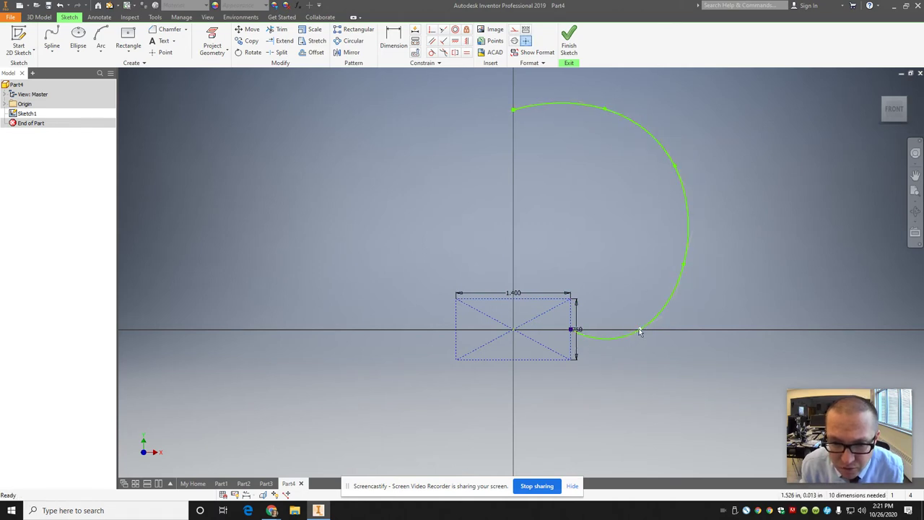
drag(640, 332, 653, 319)
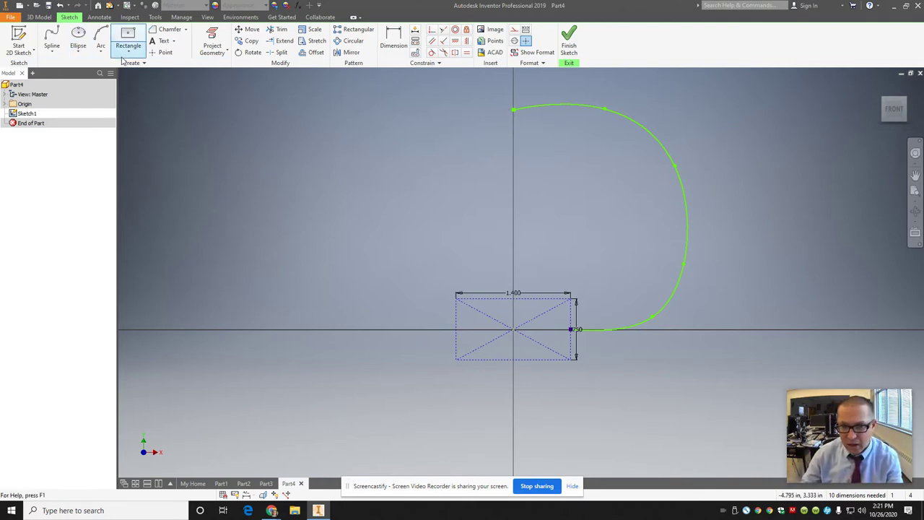
Finish the sketch and add two normal-to-curve work planes near the spline's lower end.
click(569, 37)
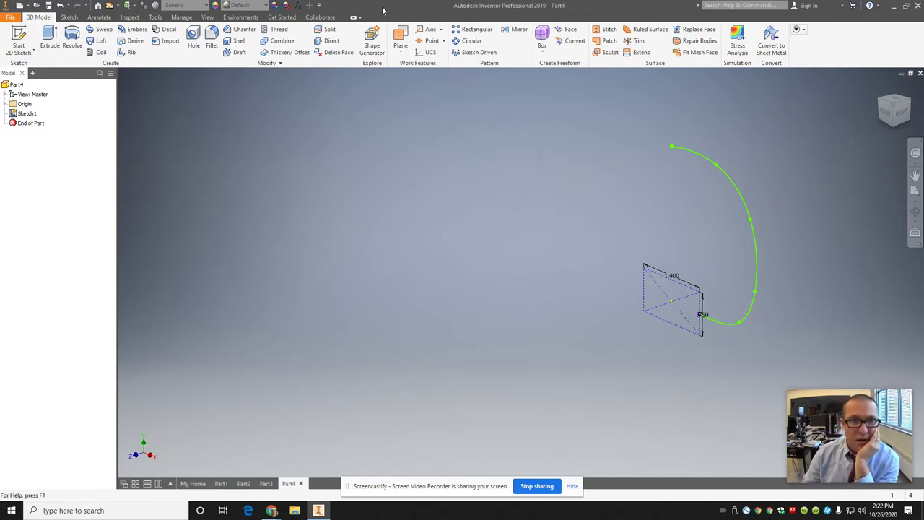
click(402, 53)
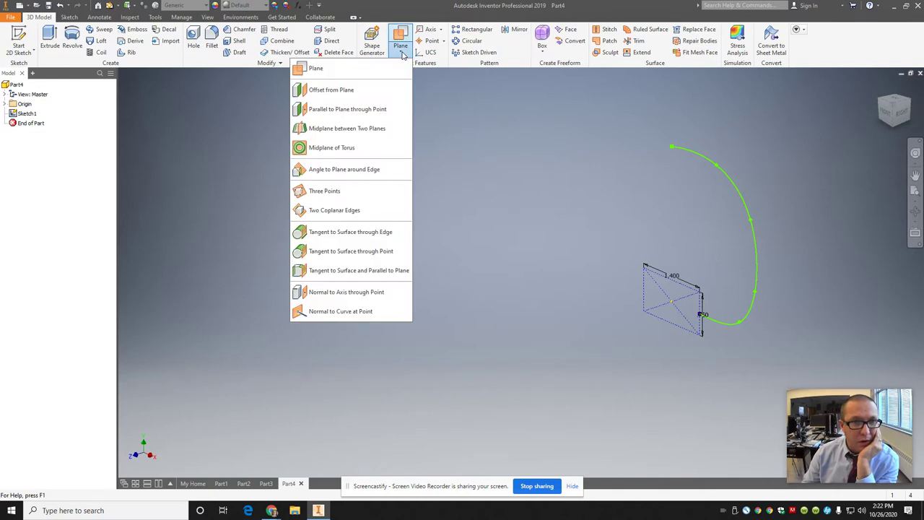
click(351, 313)
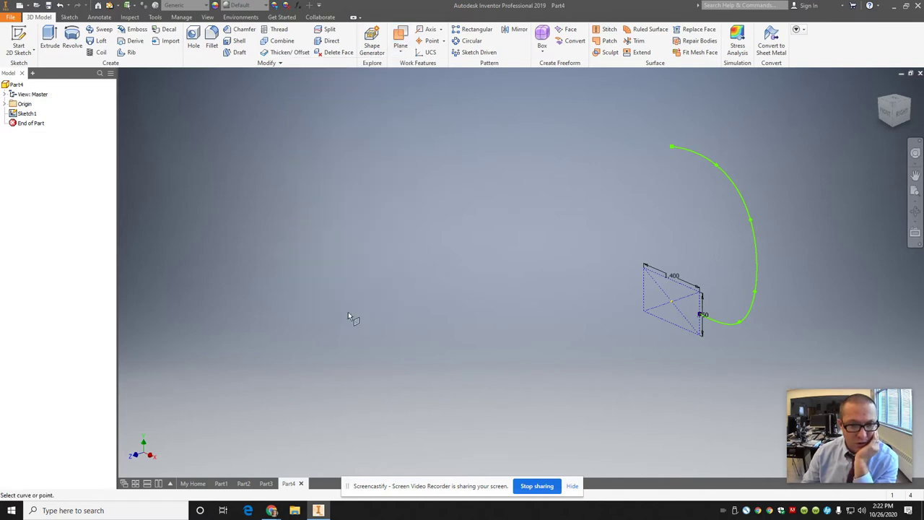
click(729, 326)
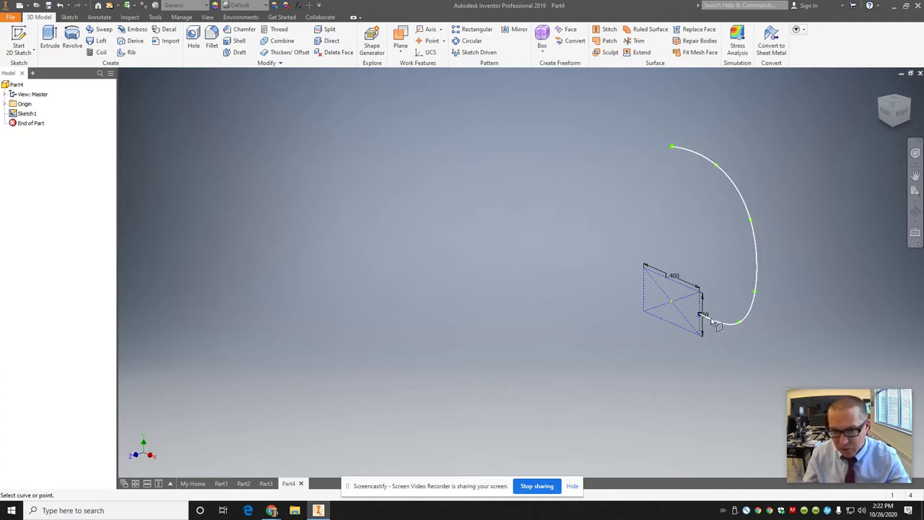
click(708, 318)
click(701, 318)
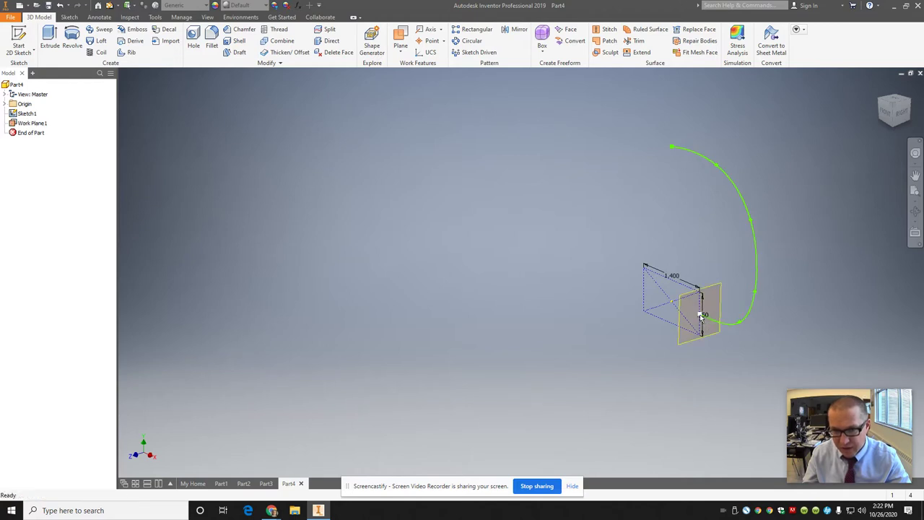
click(400, 49)
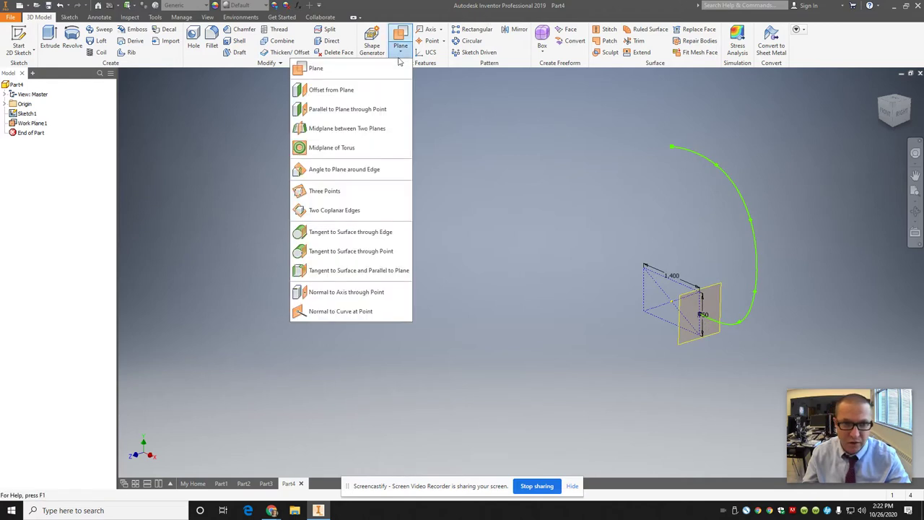
click(320, 319)
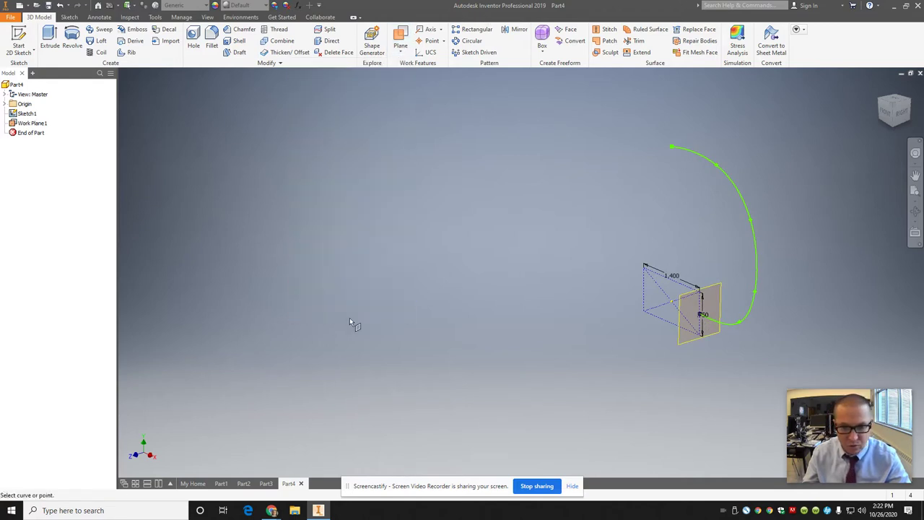
click(754, 315)
click(742, 323)
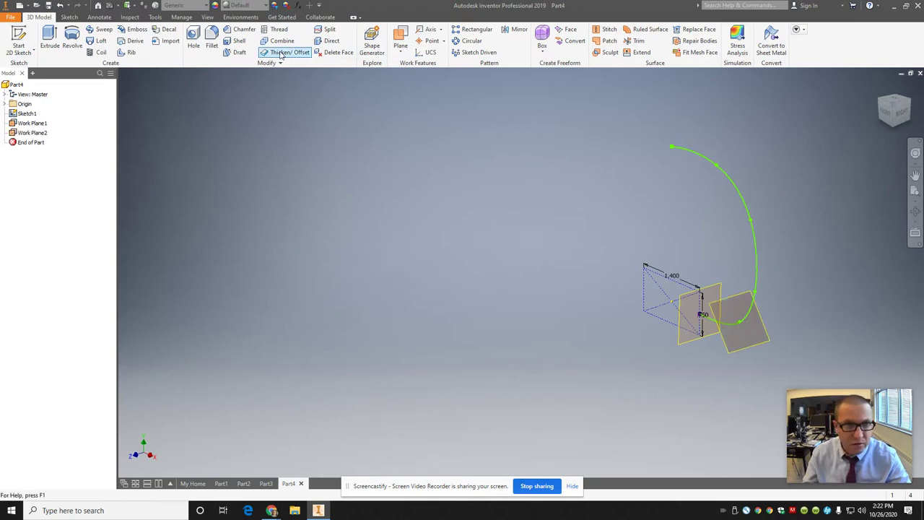
Add the third and fourth work planes perpendicular to the spline further along the arc.
click(401, 48)
click(338, 311)
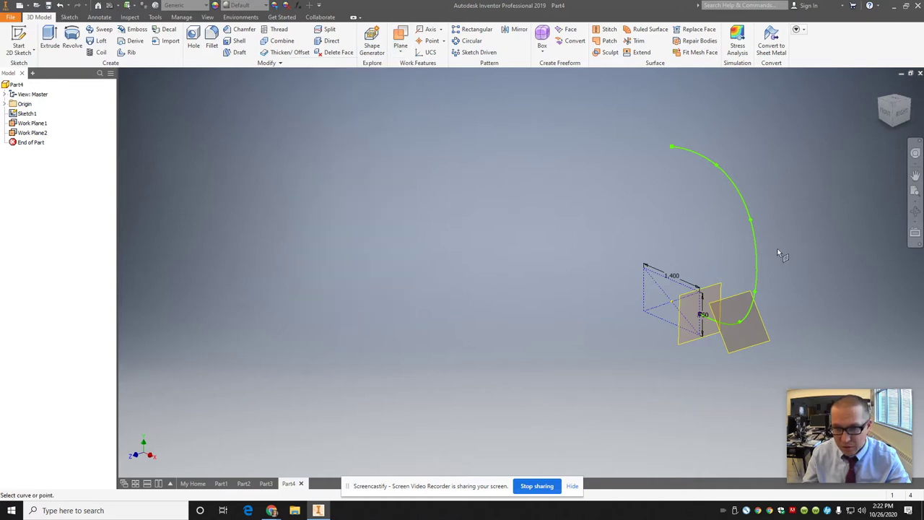
click(757, 263)
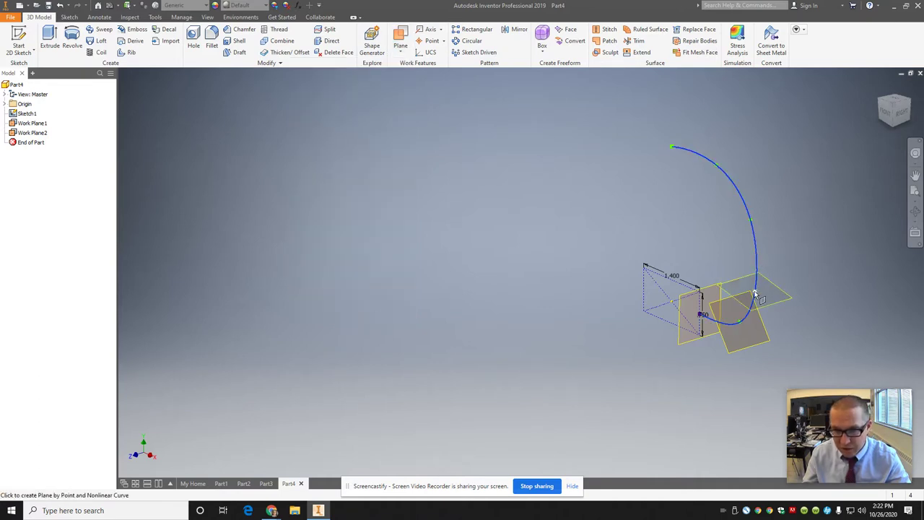
click(755, 292)
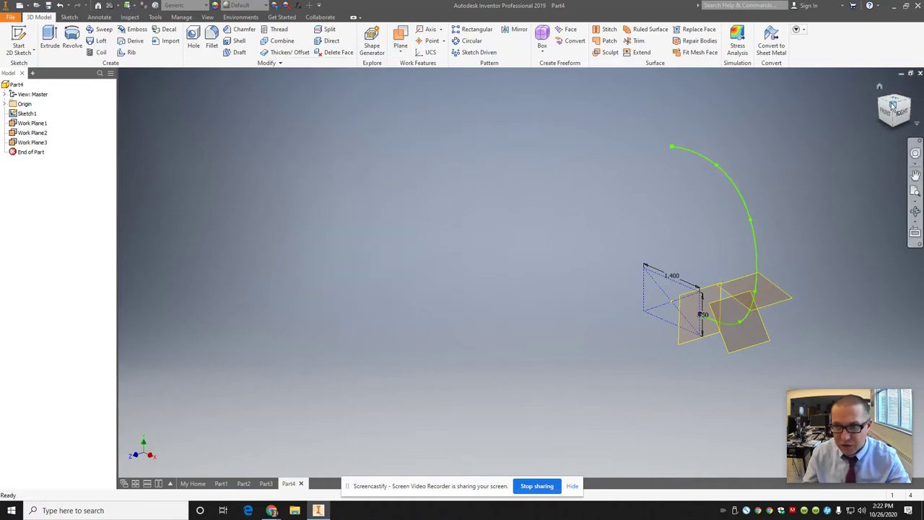
drag(895, 112, 902, 124)
shift+middle_drag(130, 141, 176, 164)
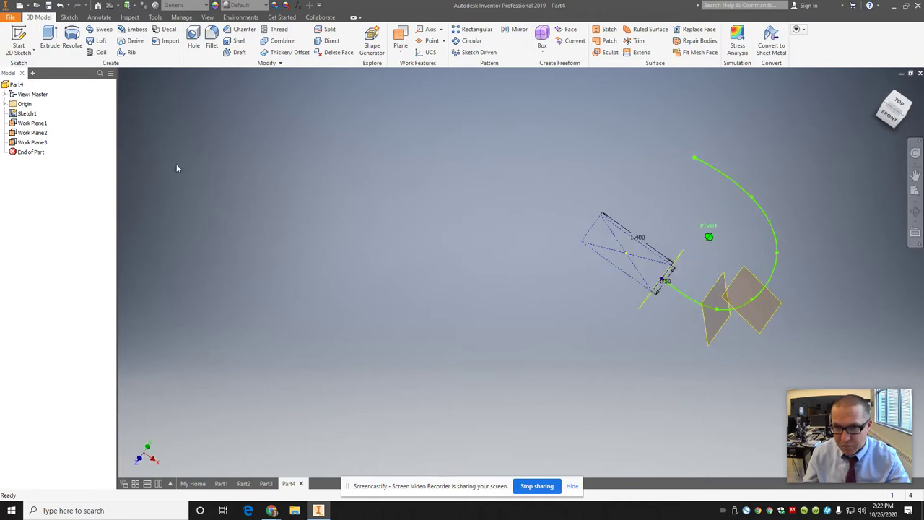
click(400, 47)
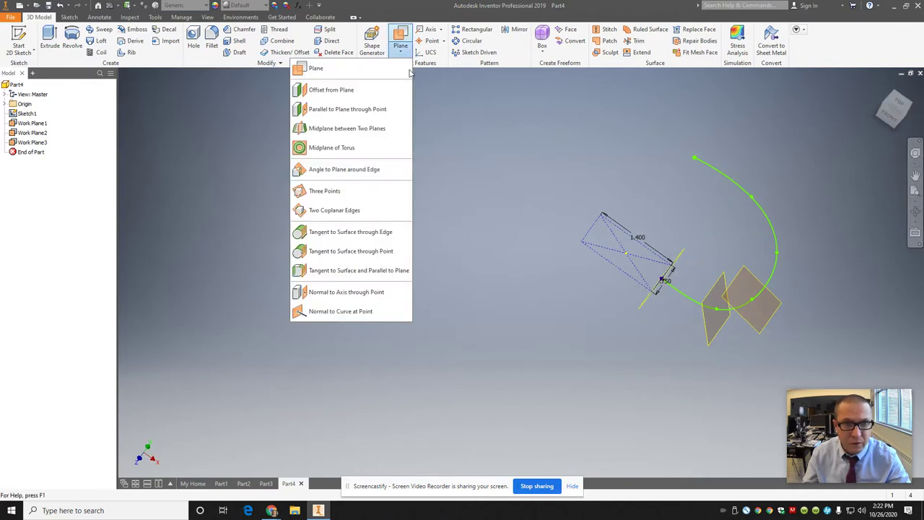
click(370, 312)
click(773, 272)
click(777, 253)
Add the fifth and sixth normal-to-curve work planes near the spline's top end.
click(401, 45)
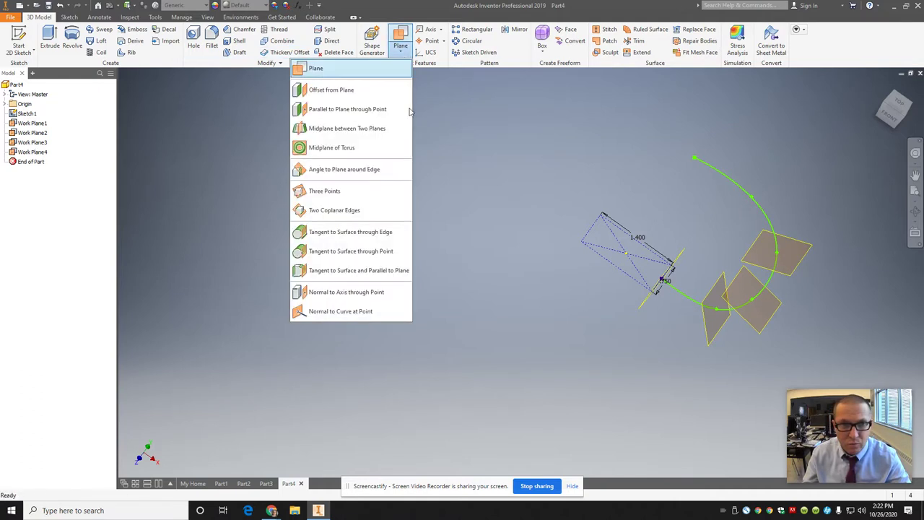
click(365, 312)
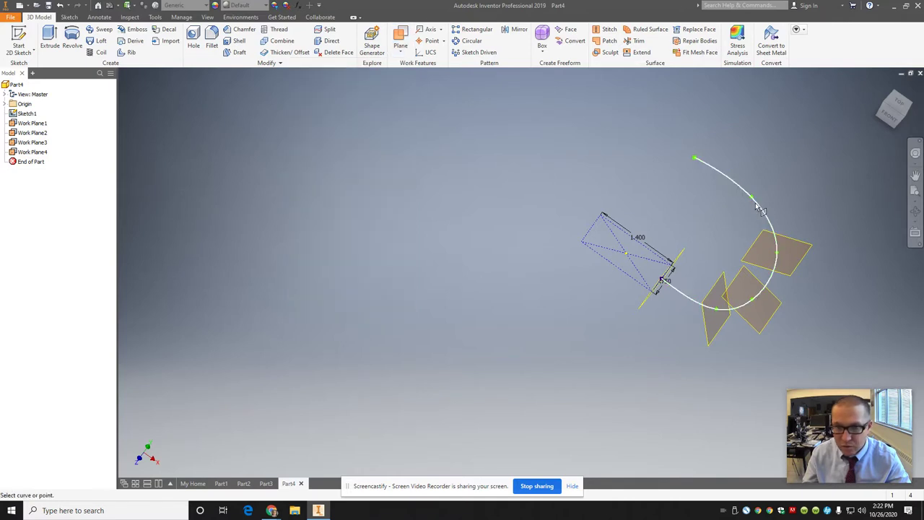
click(766, 215)
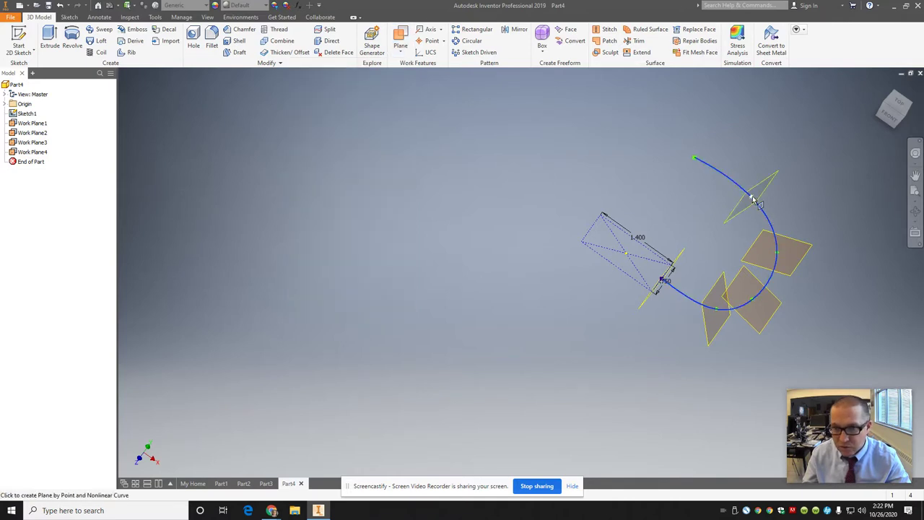
click(751, 197)
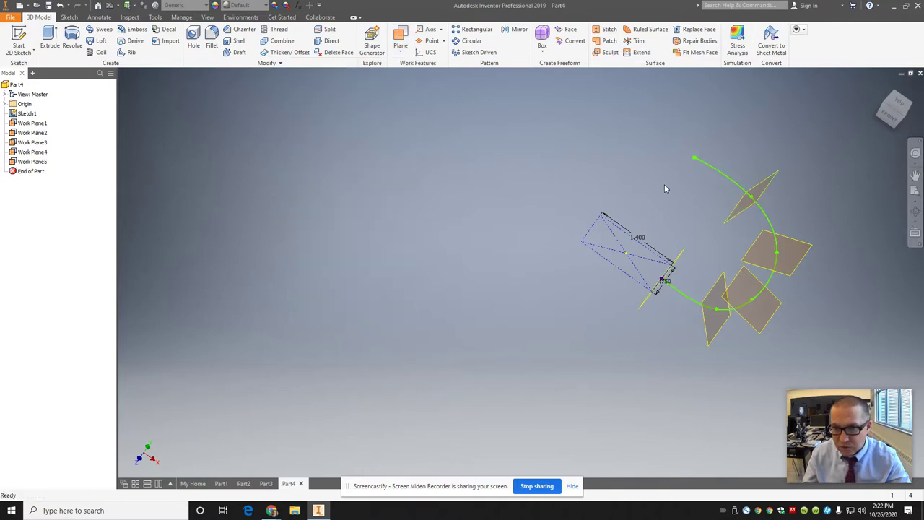
click(400, 45)
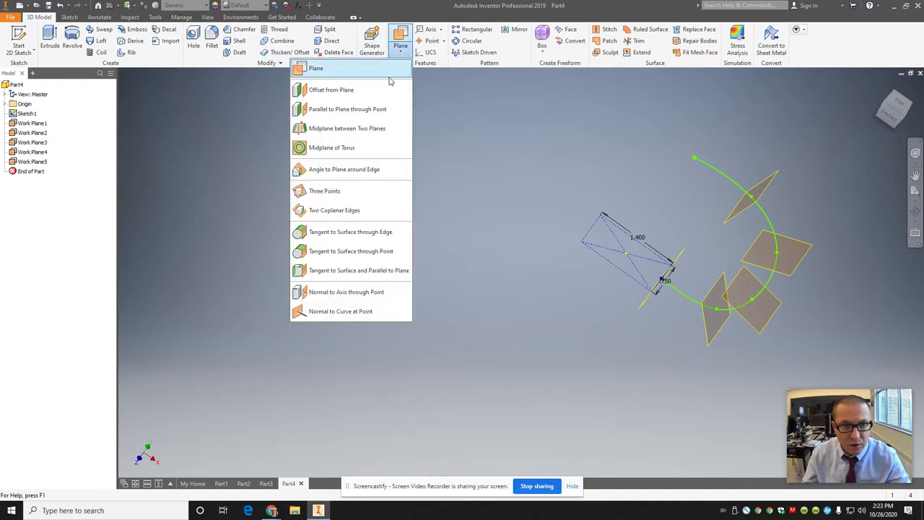
click(376, 296)
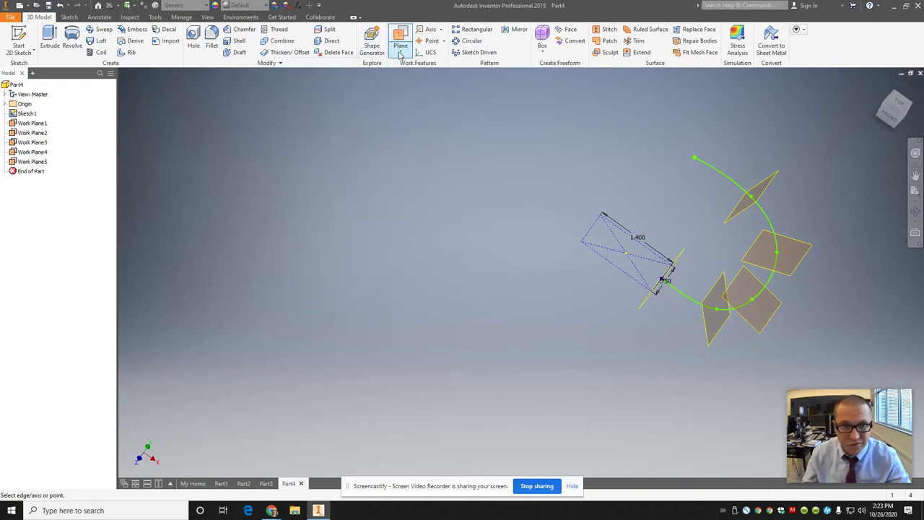
click(400, 54)
click(359, 311)
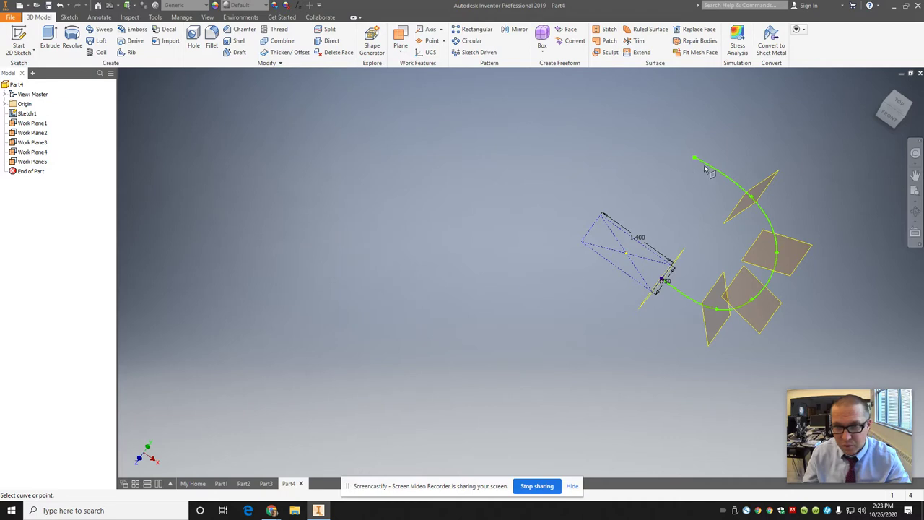
click(702, 162)
click(695, 157)
mouse_move(883, 98)
mouse_down()
mouse_move(819, 470)
mouse_move(796, 335)
mouse_move(850, 310)
mouse_move(857, 406)
mouse_move(885, 455)
mouse_move(876, 462)
mouse_up()
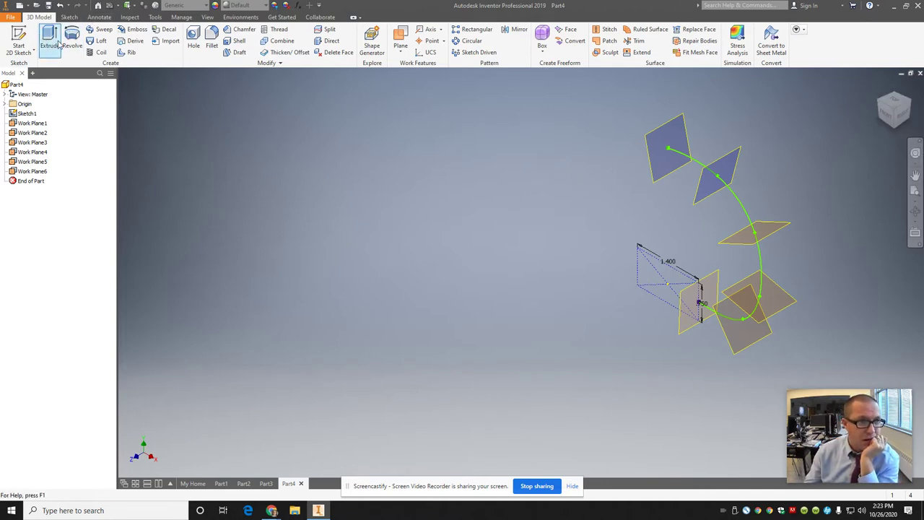
Sketch a small ellipse centred at the origin on Work Plane1 and finish Sketch2.
click(19, 40)
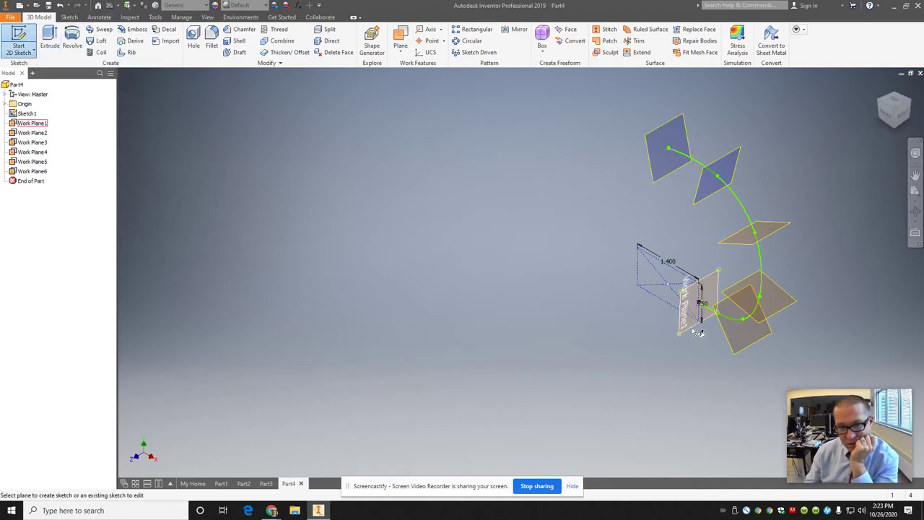
click(696, 331)
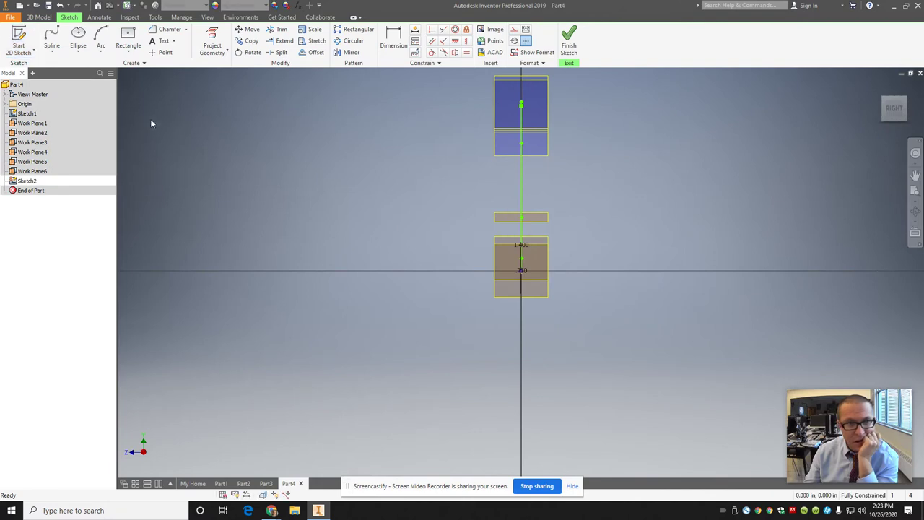
click(78, 40)
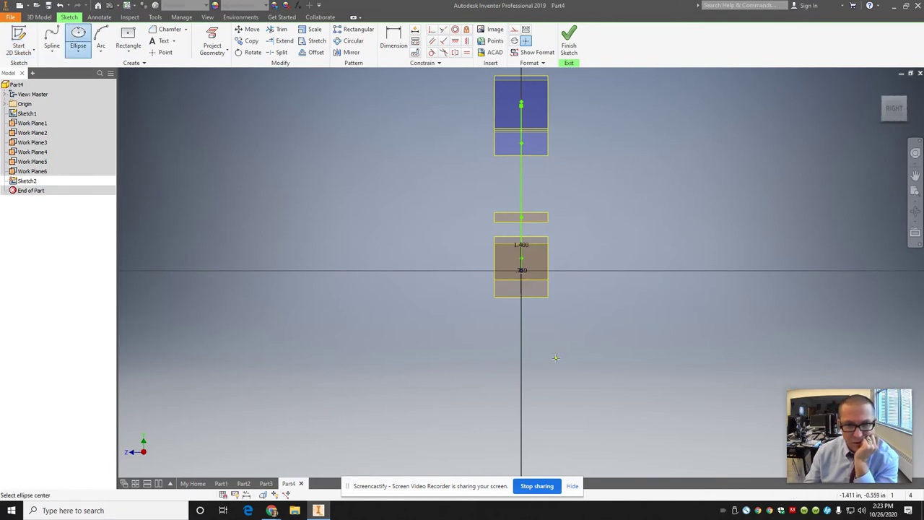
scroll(521, 273, up, 4)
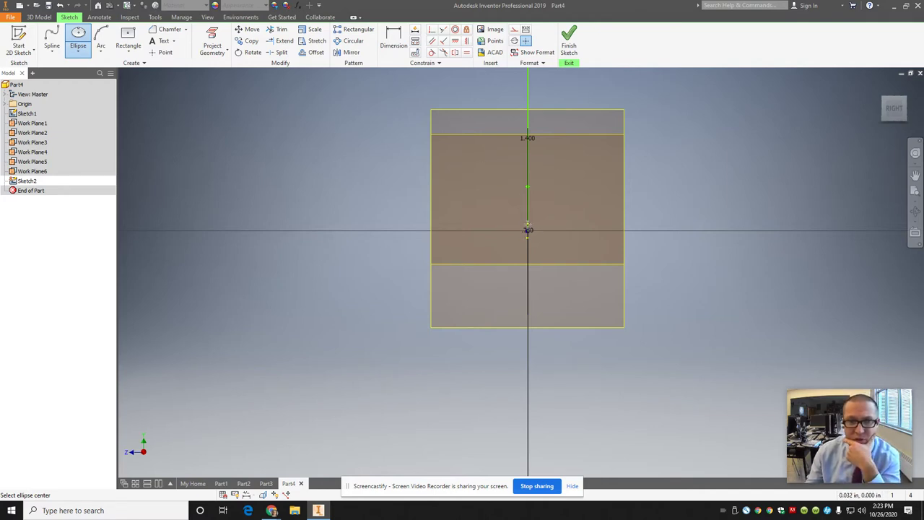
click(528, 229)
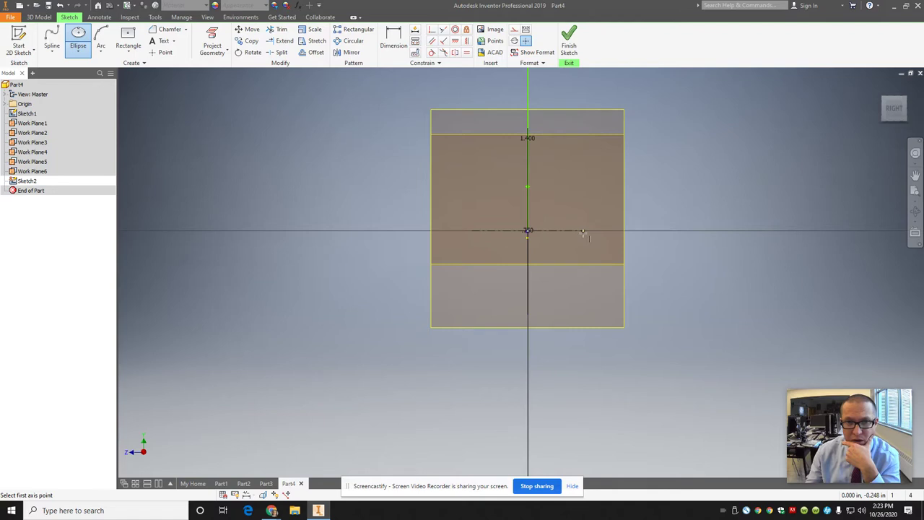
scroll(585, 233, up, 6)
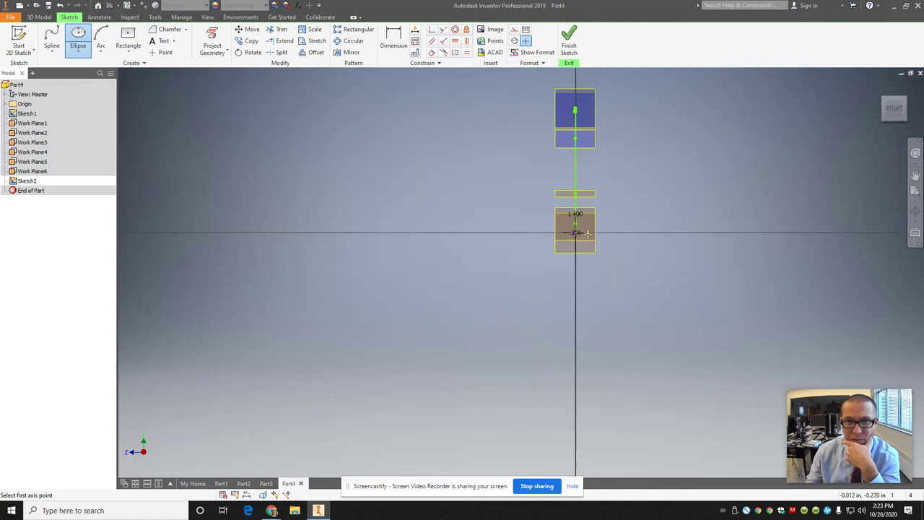
scroll(588, 232, down, 5)
click(574, 232)
click(578, 221)
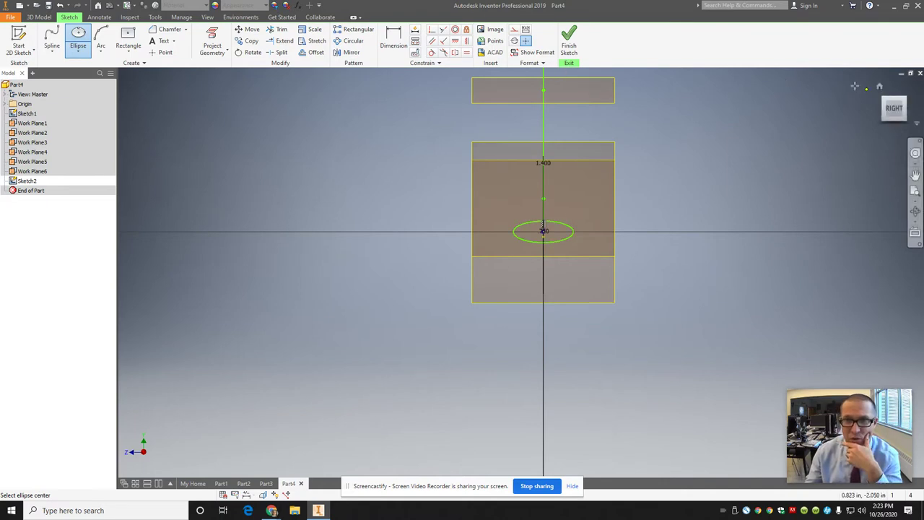
key(F6)
key(ctrl+Return)
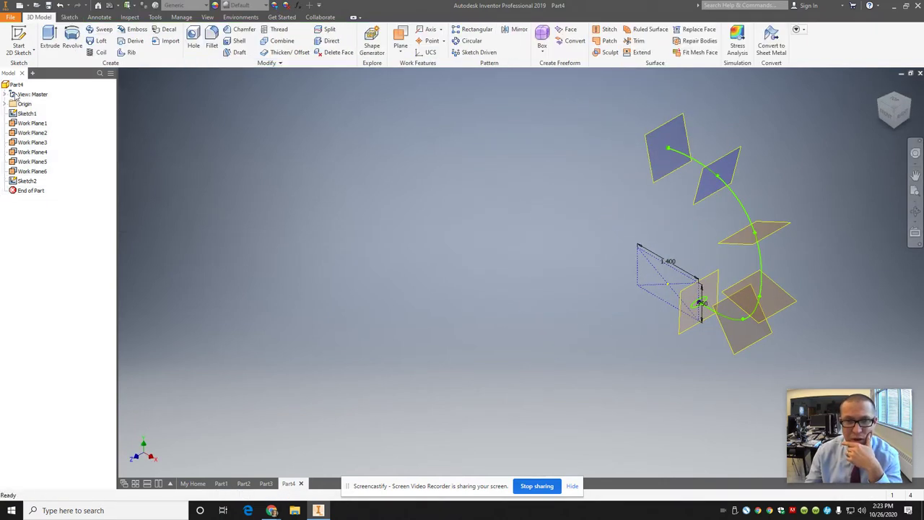
Draw Sketch3, an ellipse centred on the path point of the next work plane.
click(32, 44)
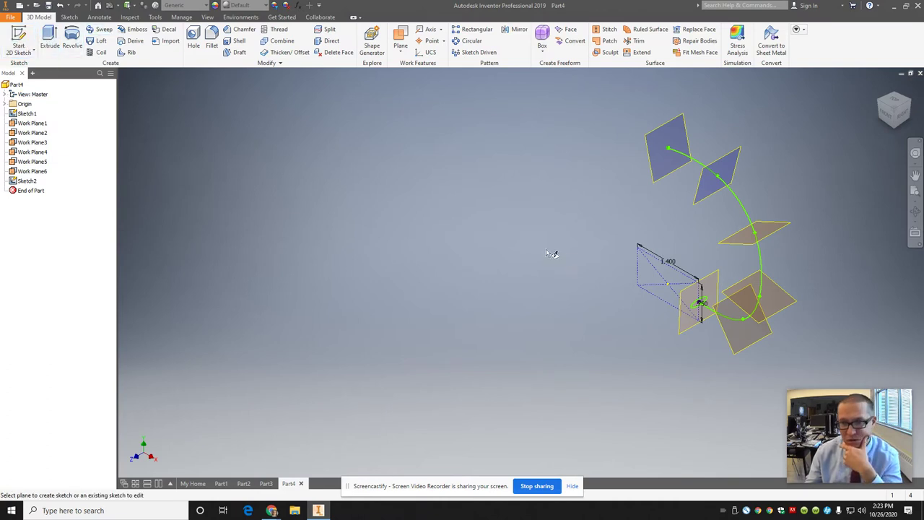
click(760, 342)
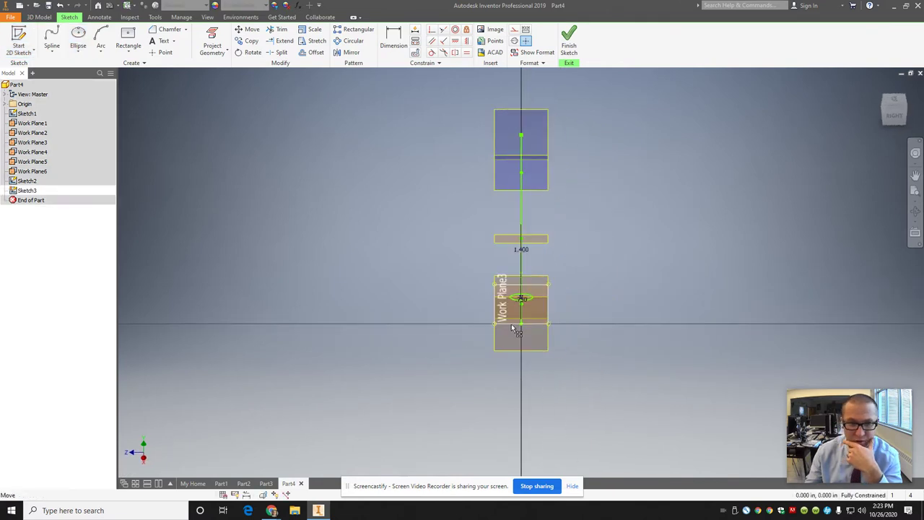
scroll(544, 329, down, 5)
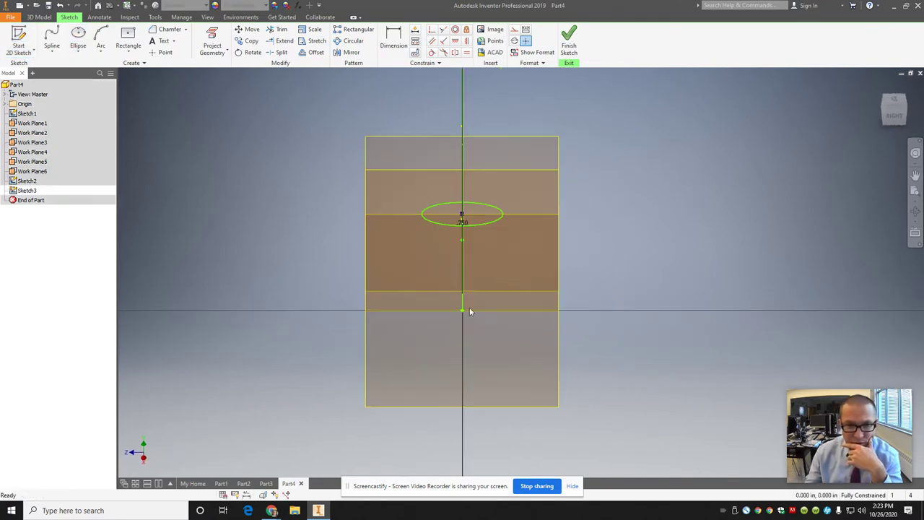
click(77, 36)
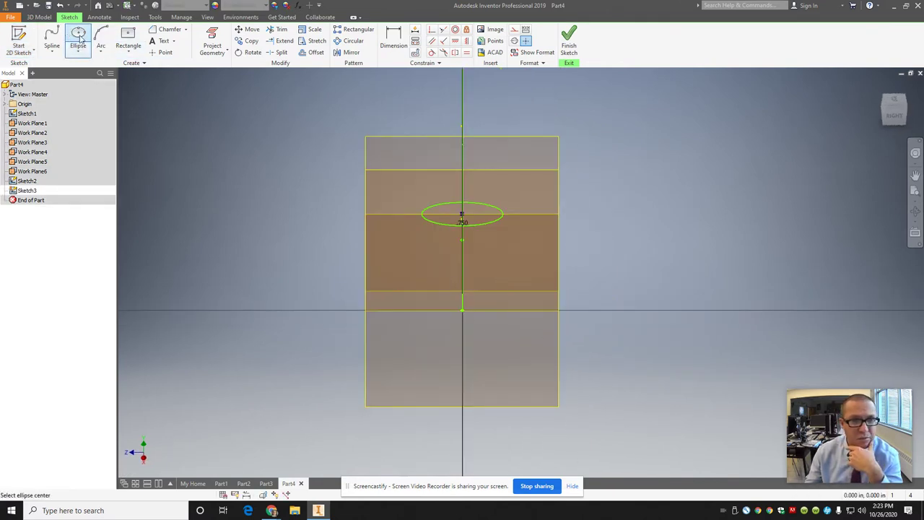
click(462, 310)
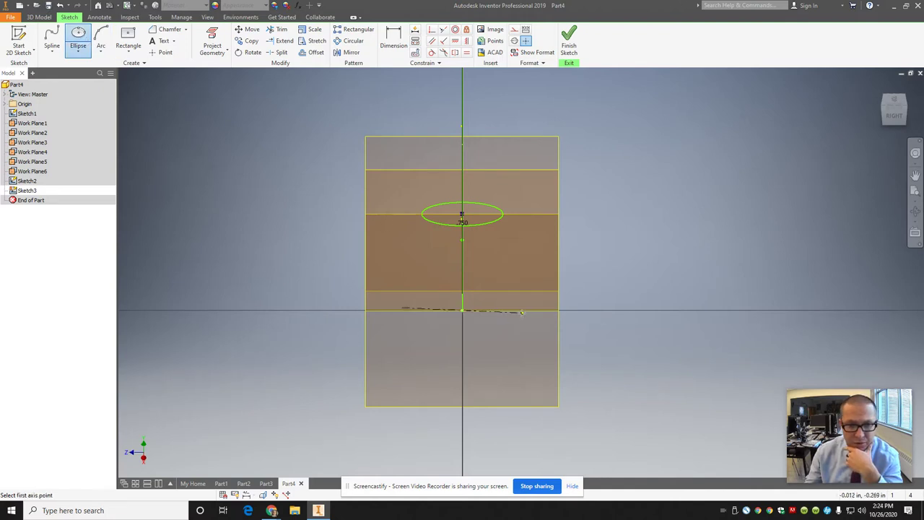
click(522, 311)
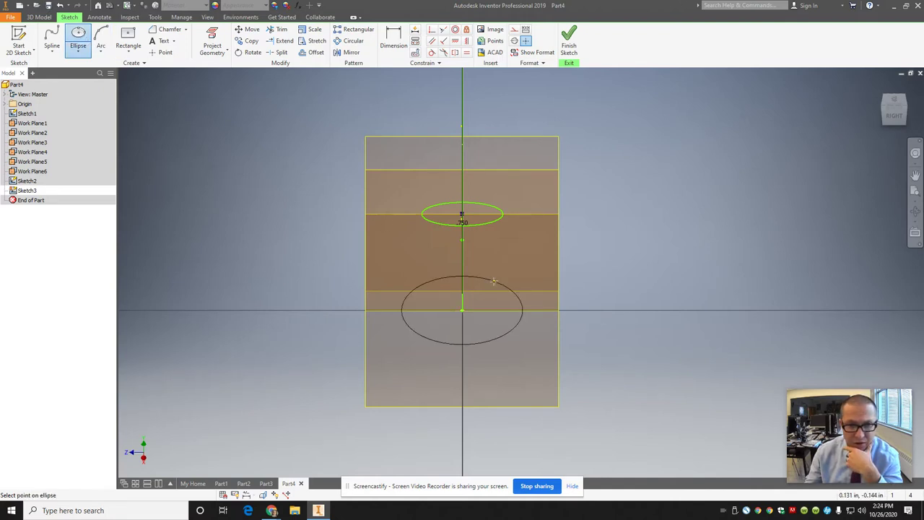
click(498, 289)
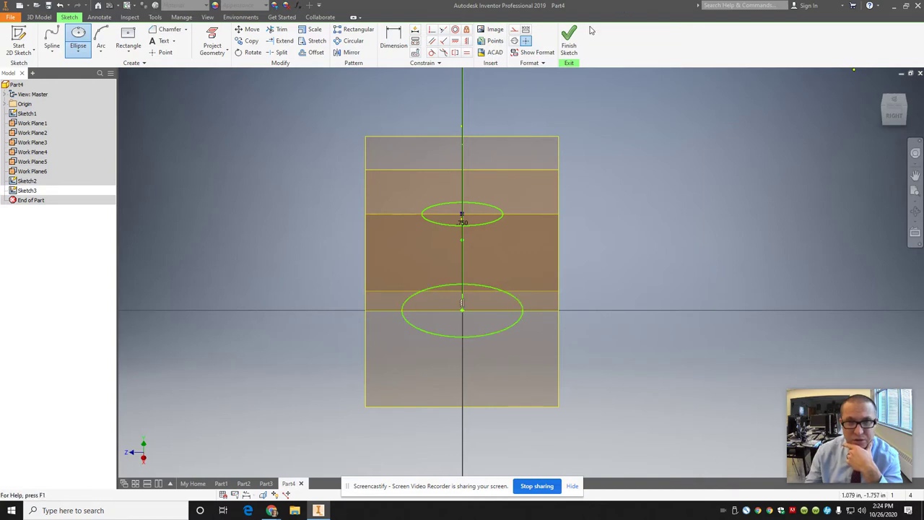
click(569, 40)
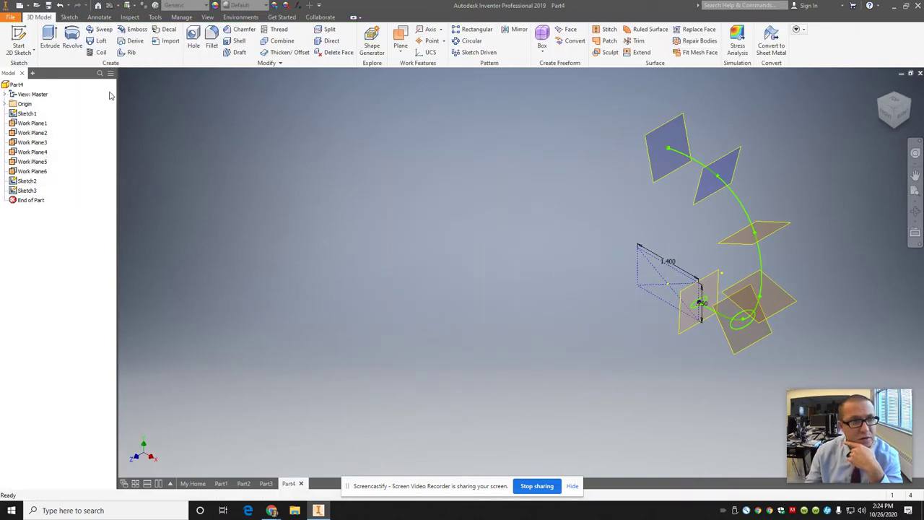
Add Sketch4 with a larger ellipse on the following work plane along the path.
click(18, 40)
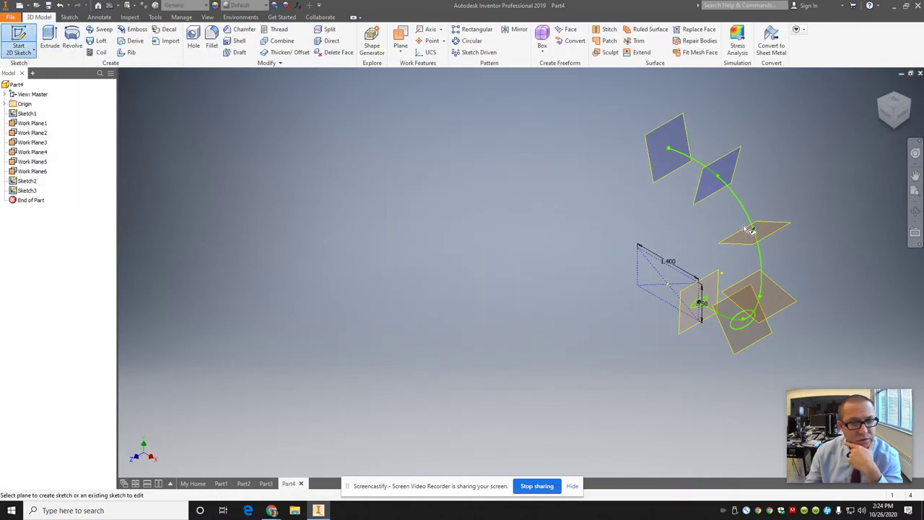
click(798, 302)
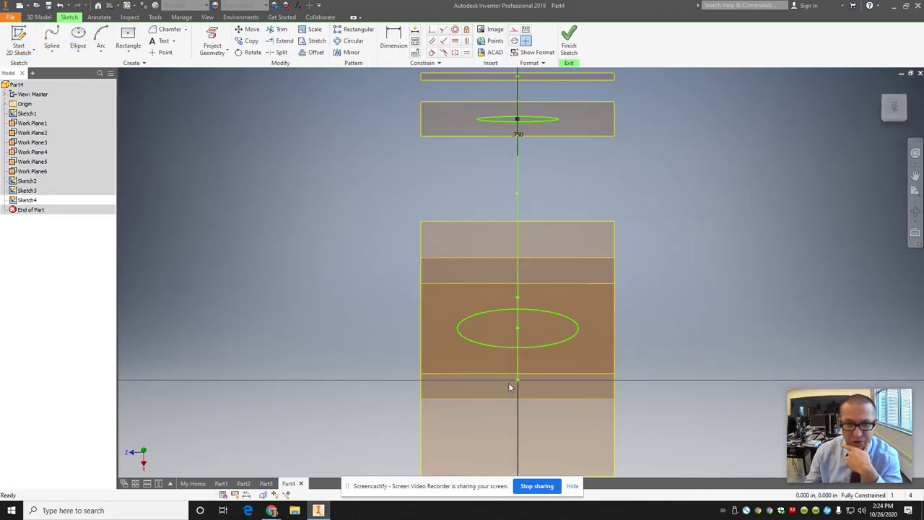
click(78, 40)
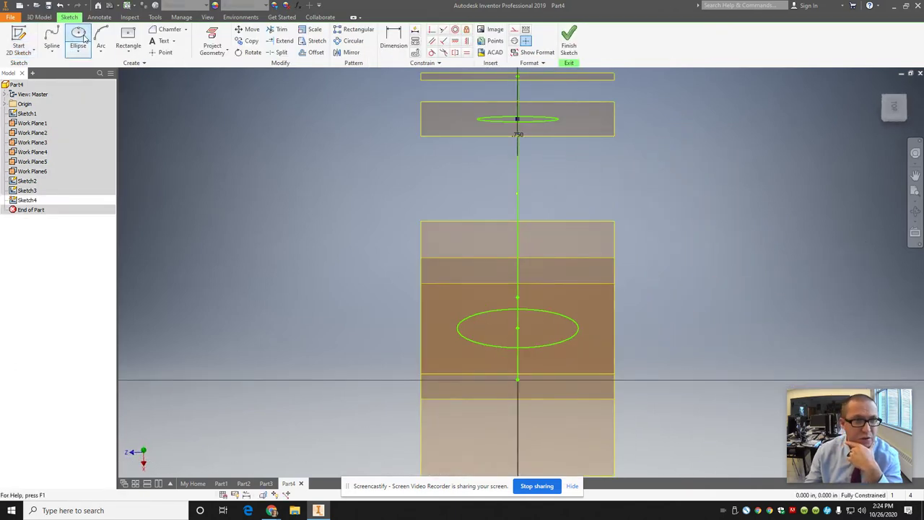
click(517, 379)
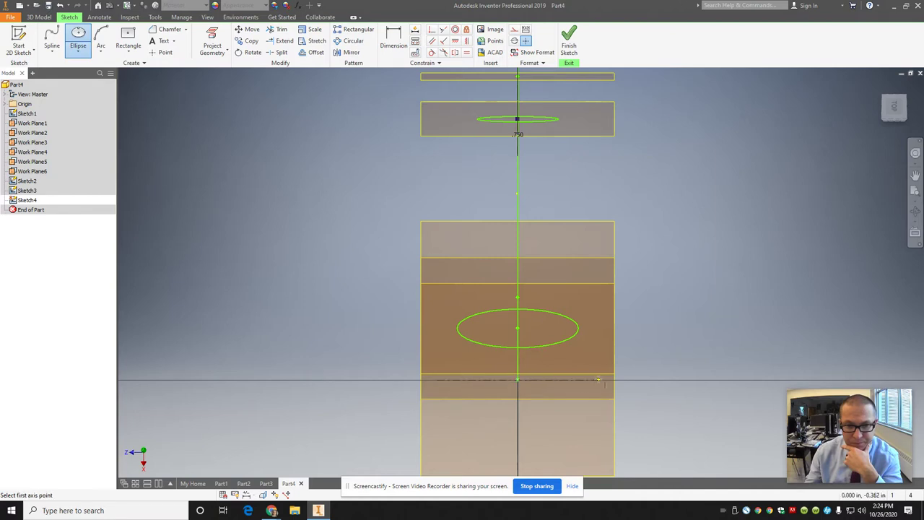
click(599, 379)
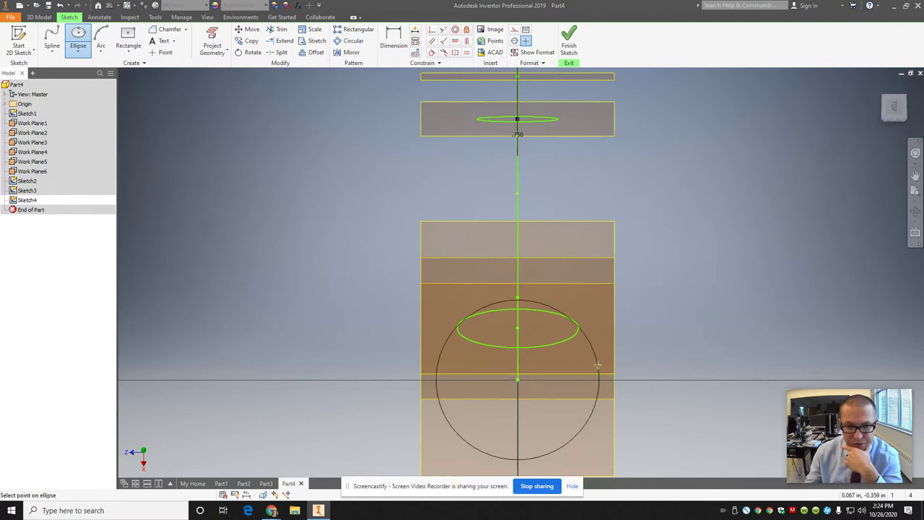
click(561, 359)
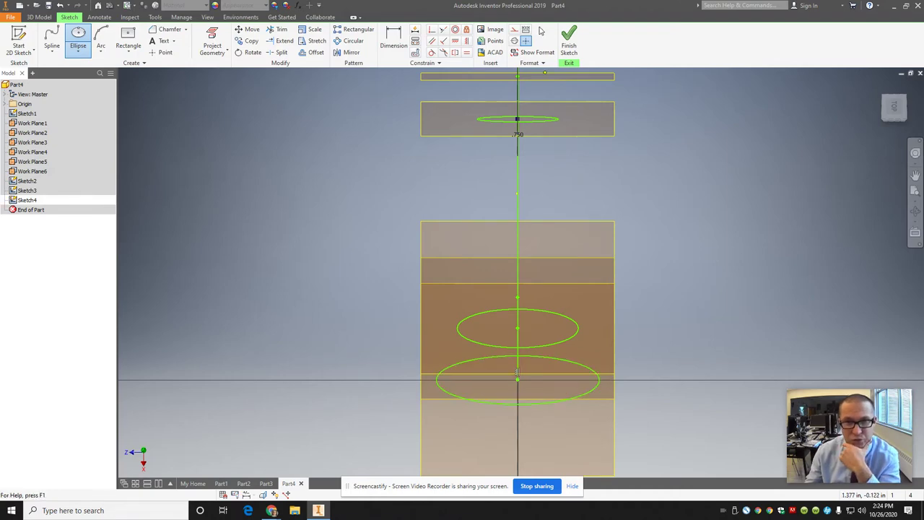
click(569, 40)
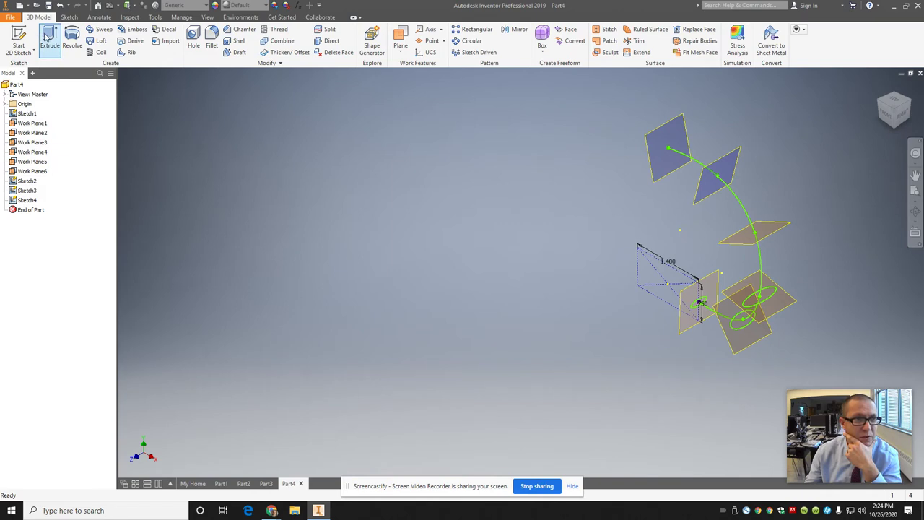
Draw Sketch5, an ellipse centred on the path point of the horizontal work plane.
click(21, 36)
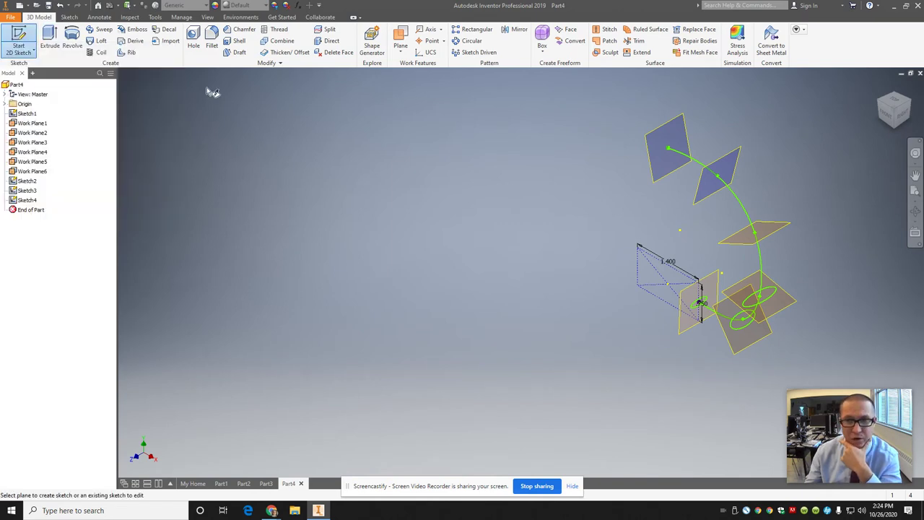
click(779, 231)
click(588, 300)
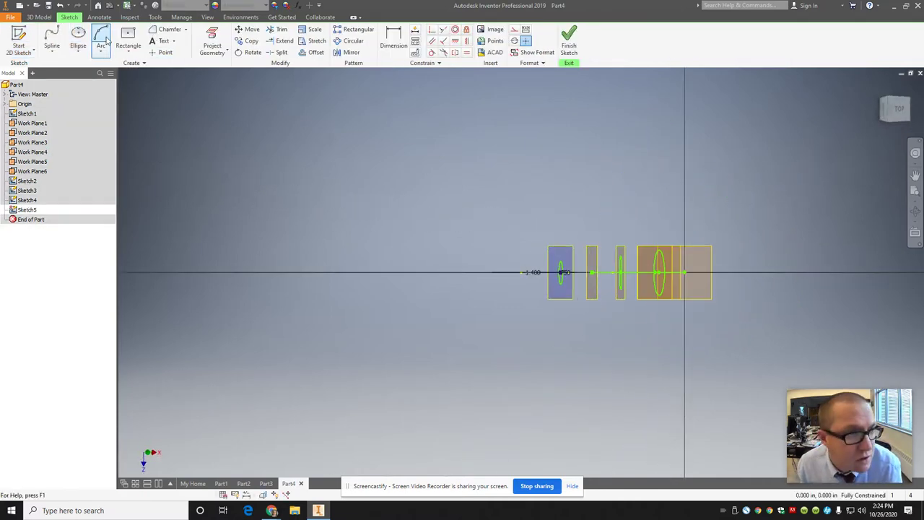
click(684, 272)
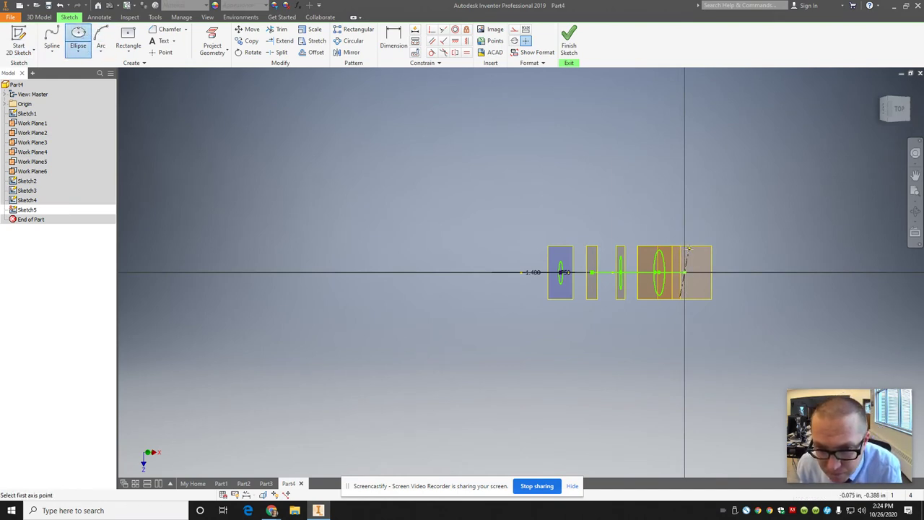
click(685, 247)
click(690, 255)
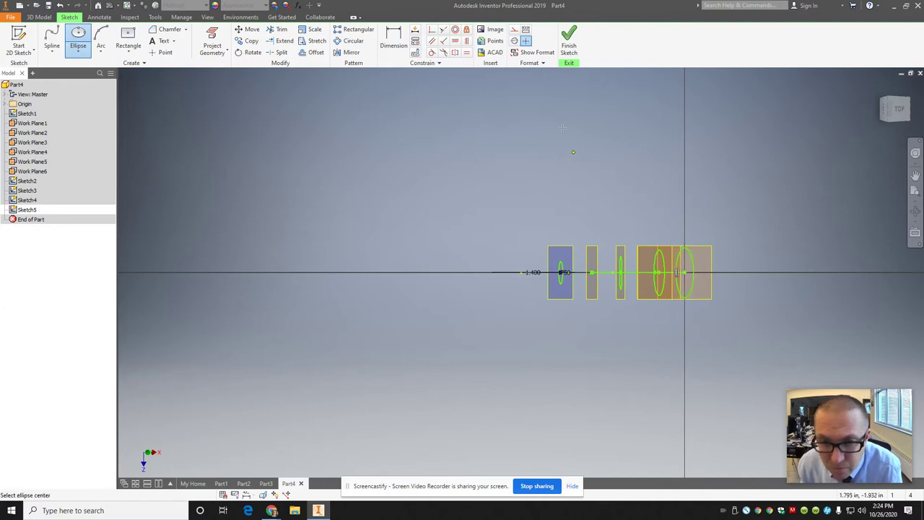
click(570, 44)
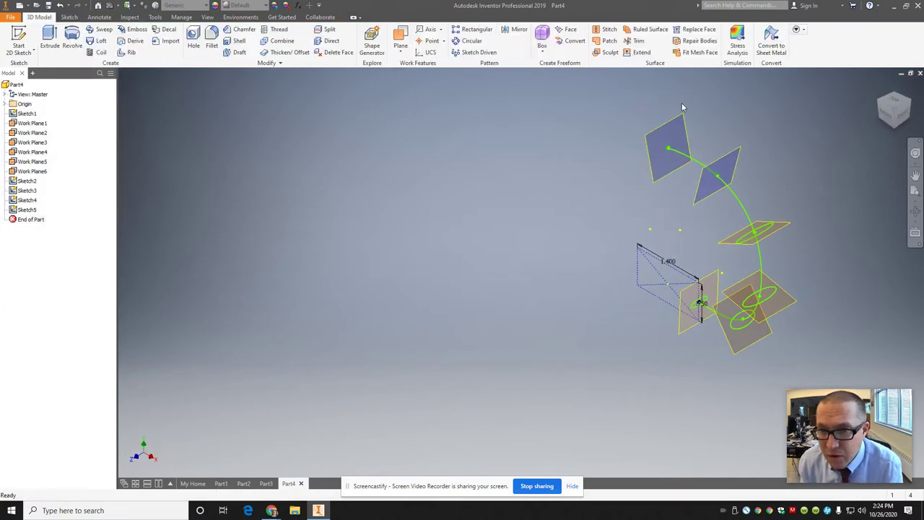
Add Sketch6 with an ellipse on Work Plane5 near the top of the arc.
click(19, 42)
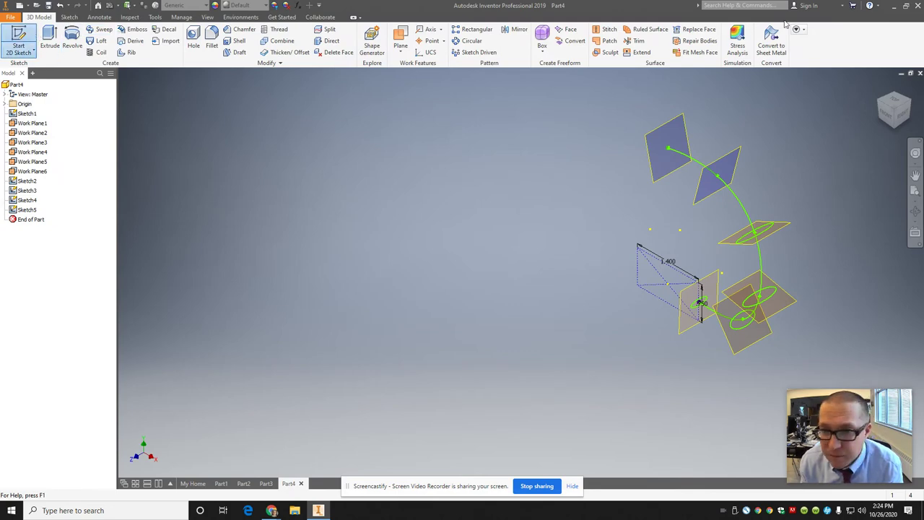
click(881, 105)
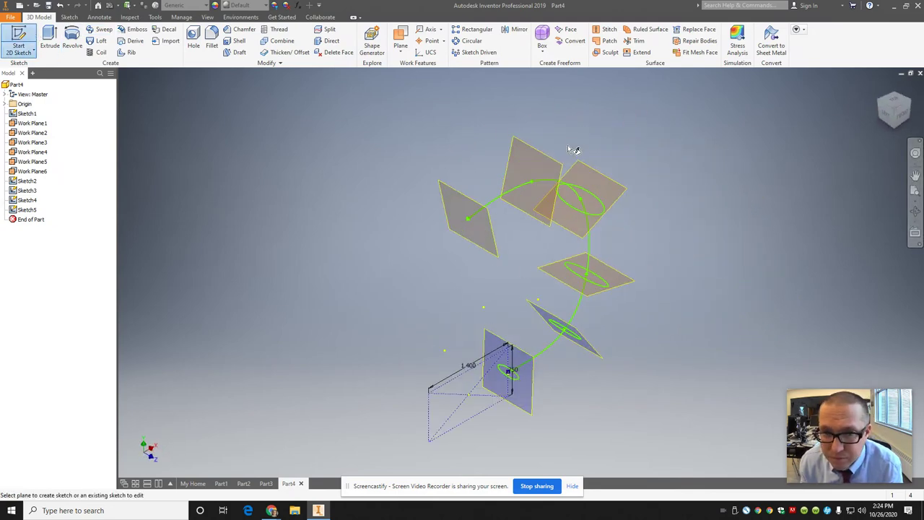
click(556, 163)
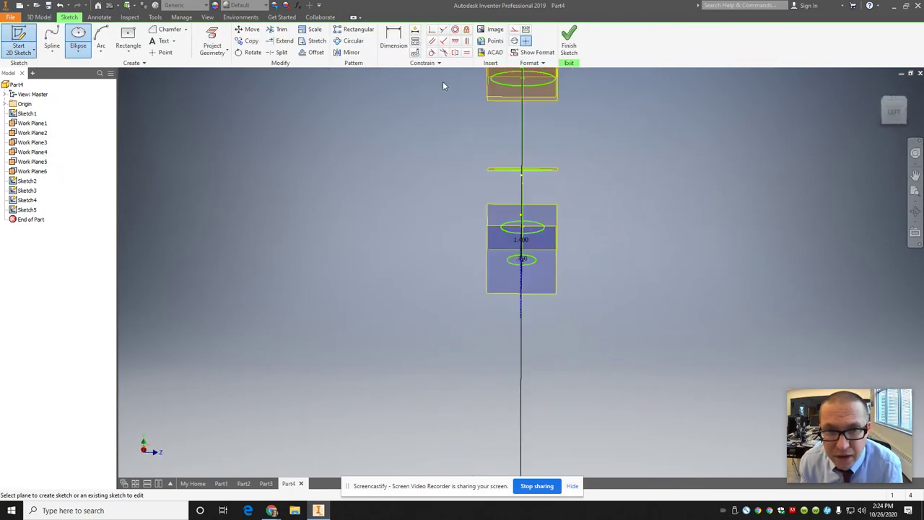
click(915, 174)
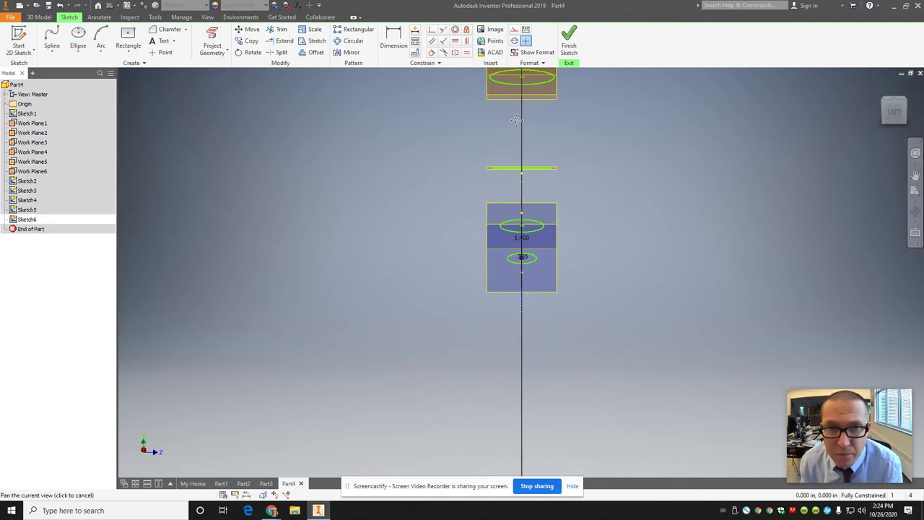
drag(500, 98, 482, 199)
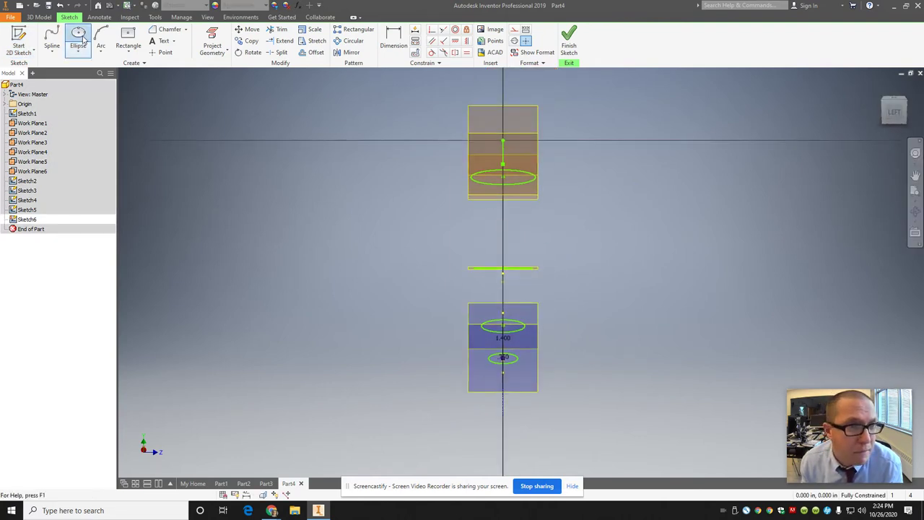
click(78, 40)
scroll(503, 139, down, 5)
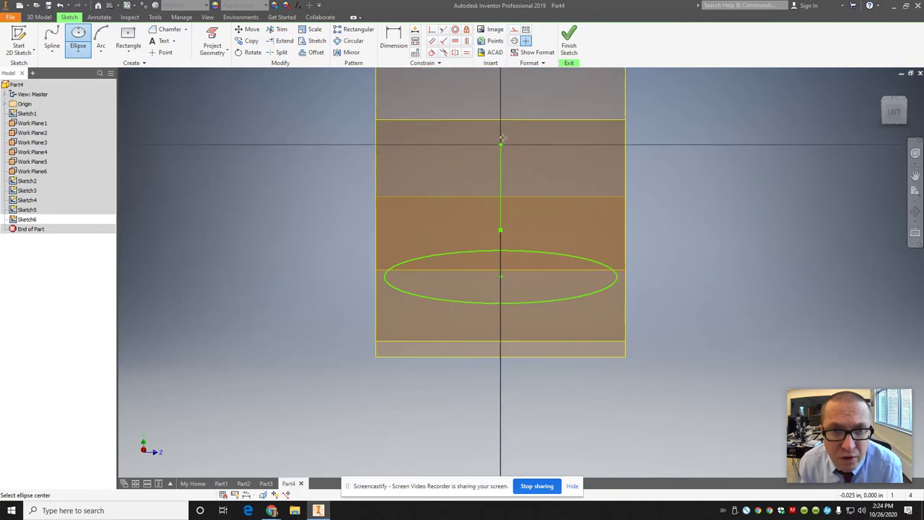
click(500, 143)
click(569, 145)
click(538, 113)
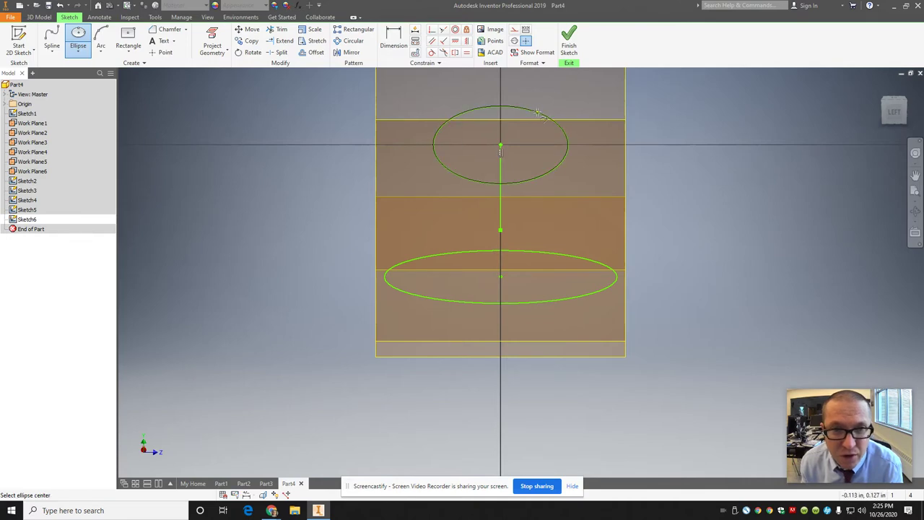
click(569, 43)
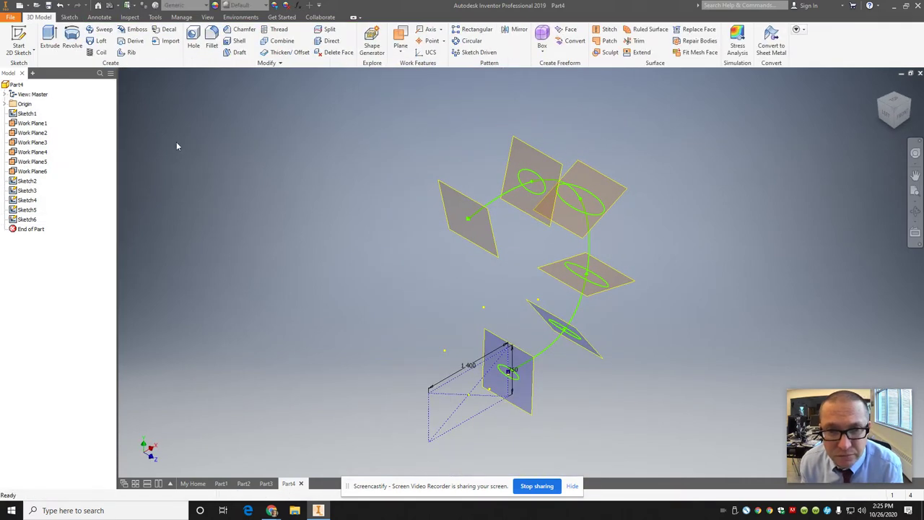
Add Sketch7 with a smaller ellipse at the centre of the end work plane.
click(19, 40)
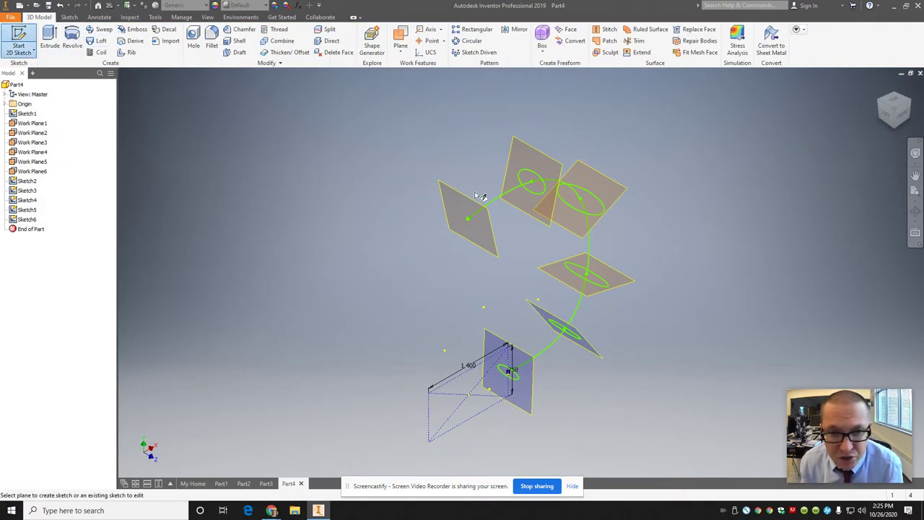
click(481, 204)
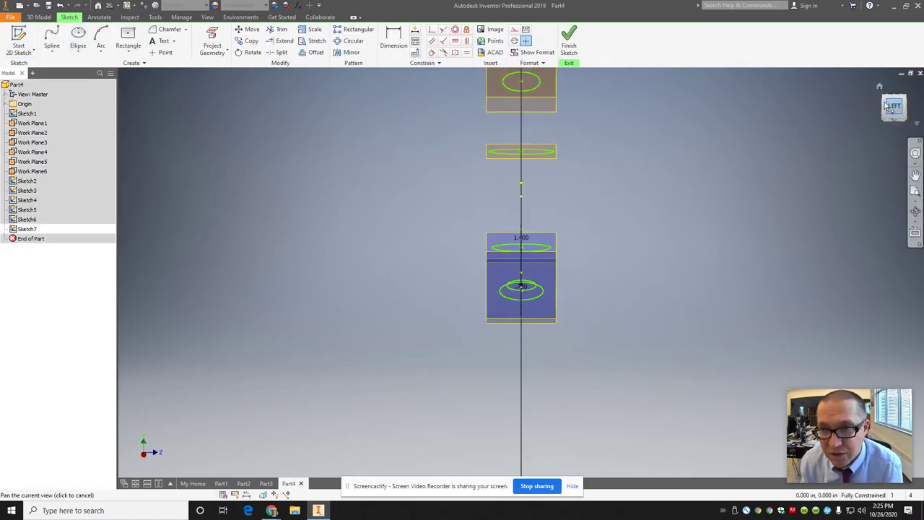
middle_drag(593, 89, 580, 208)
scroll(513, 185, down, 3)
scroll(513, 185, down, 3)
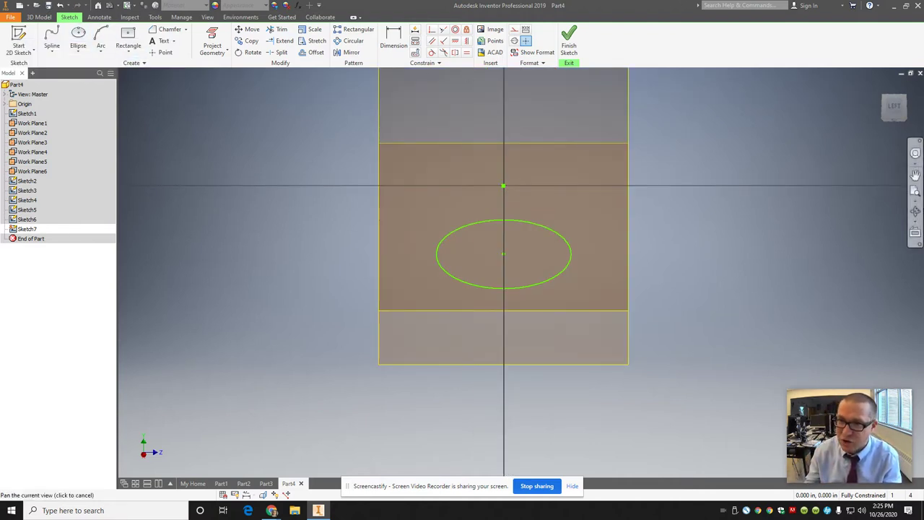
click(78, 40)
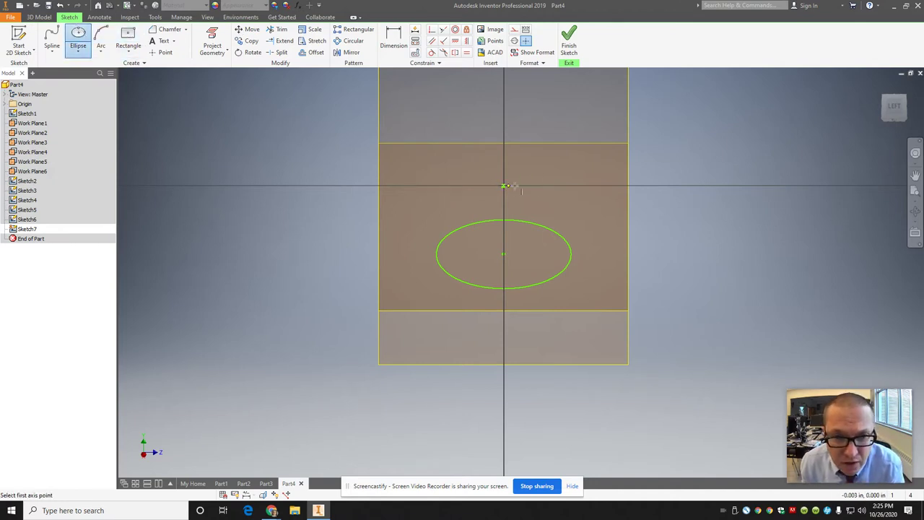
click(549, 160)
click(568, 45)
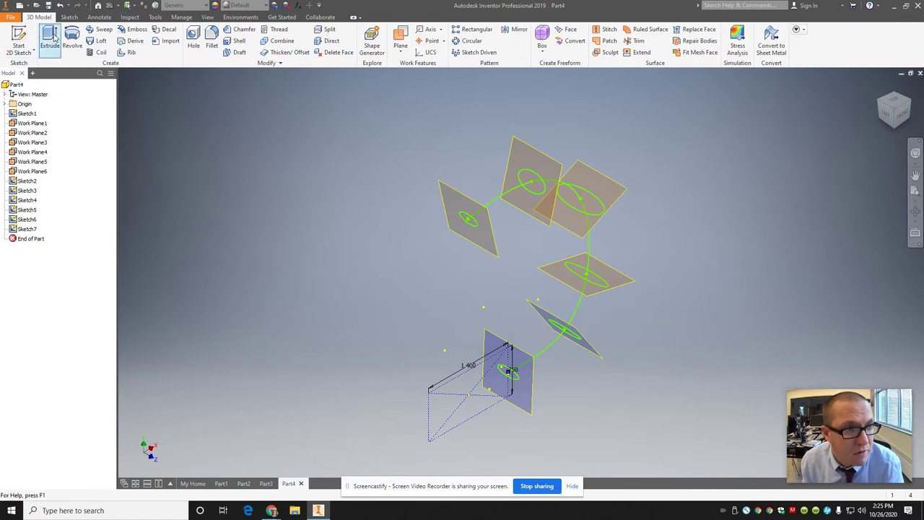
Start a loft through Sketch2 to Sketch7 as its six ellipse sections.
click(96, 40)
click(516, 372)
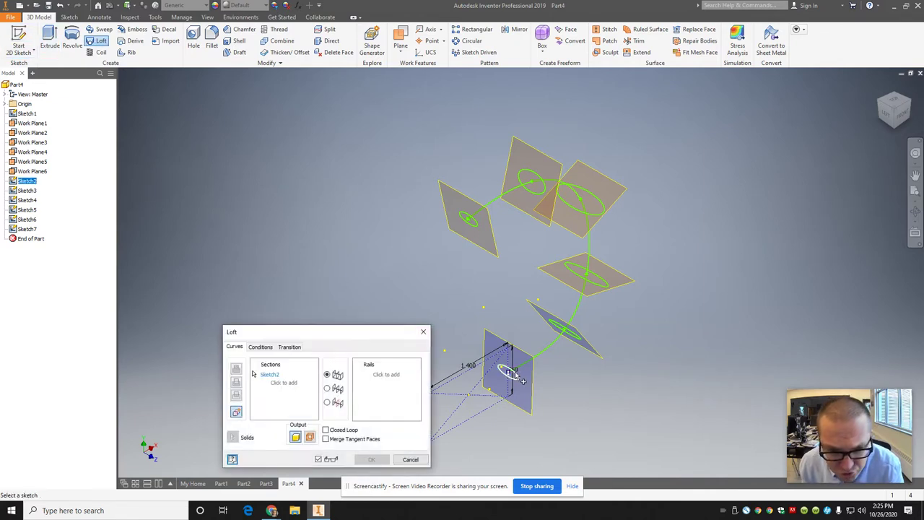
click(570, 334)
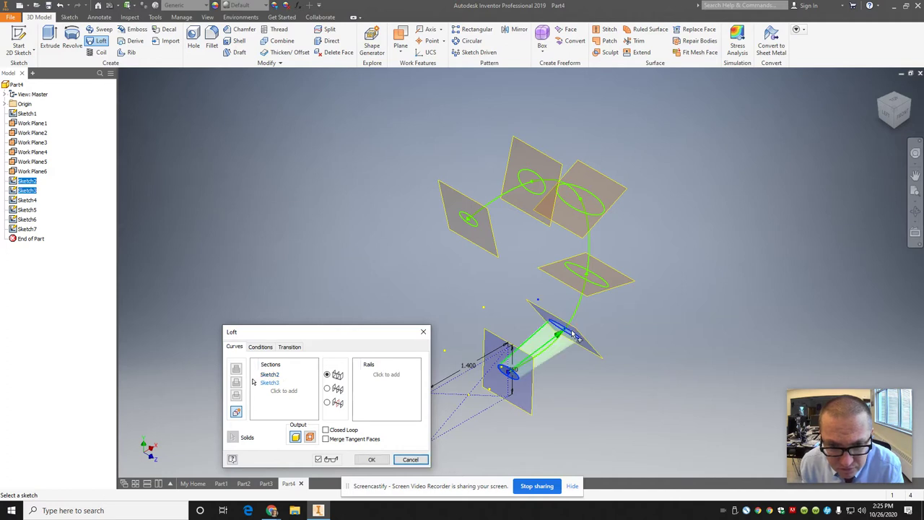
click(596, 279)
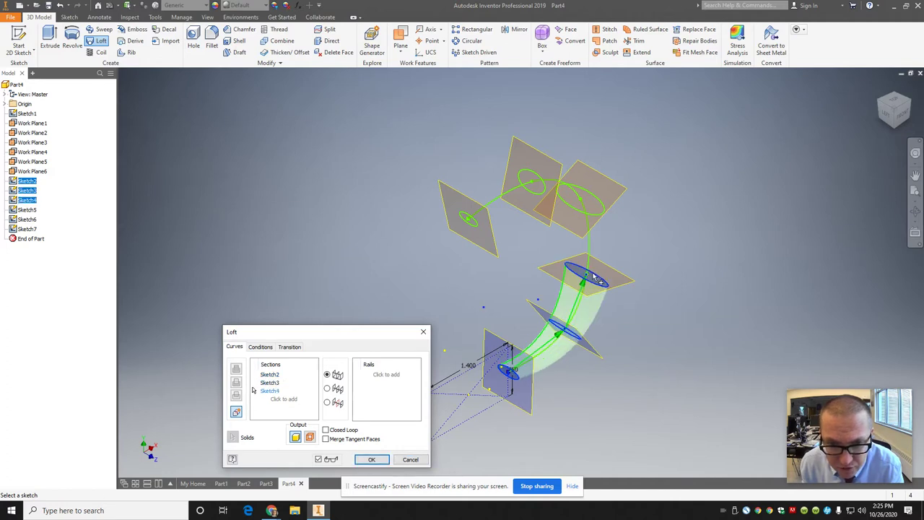
click(602, 216)
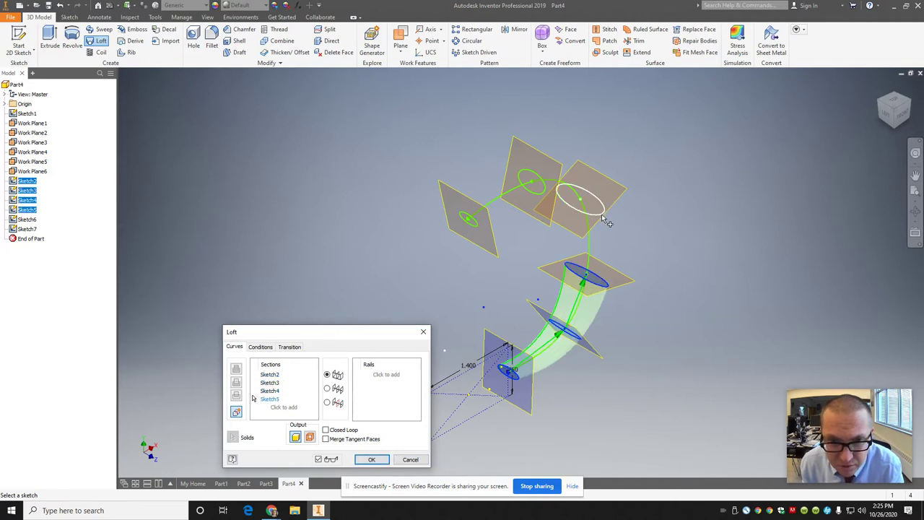
click(530, 176)
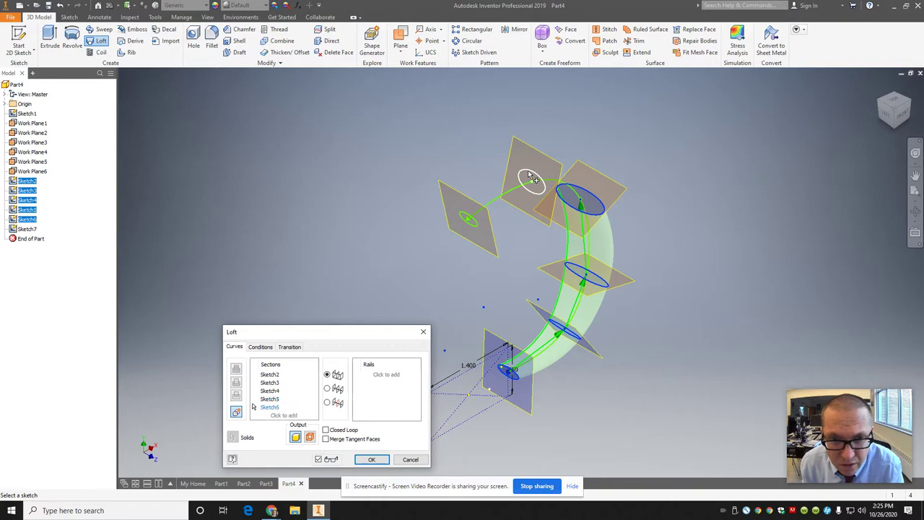
click(473, 220)
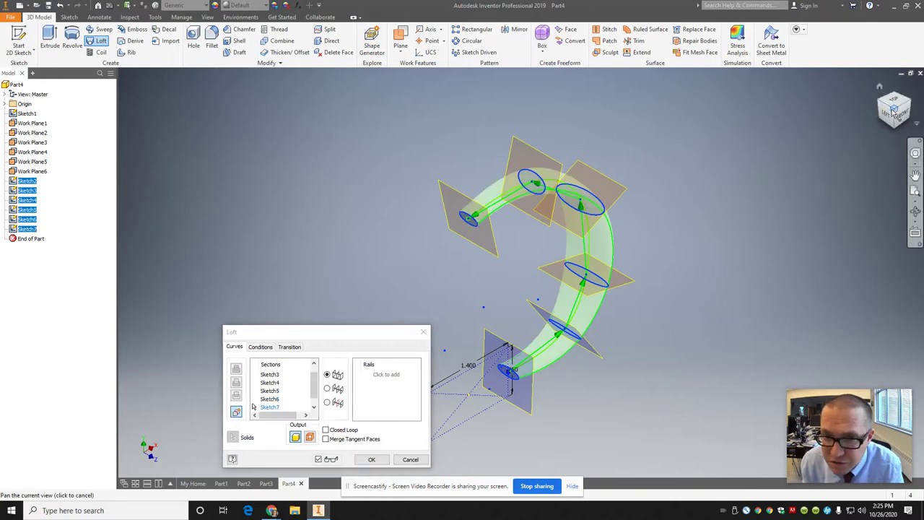
drag(886, 107, 651, 115)
mouse_move(790, 103)
shift+middle_down()
mouse_move(735, 171)
mouse_move(670, 101)
mouse_move(785, 122)
shift+middle_up()
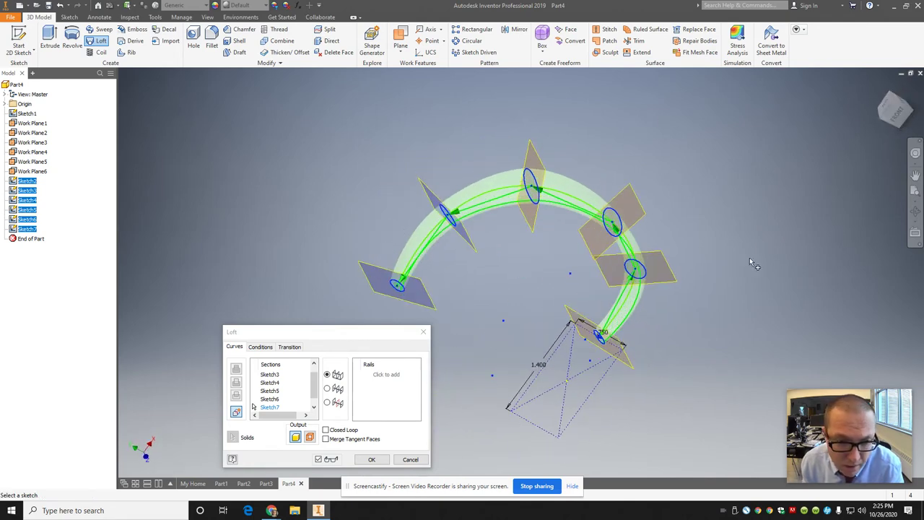
Guide the loft with Sketch1 as its Center Line and create Loft1.
click(384, 379)
click(327, 389)
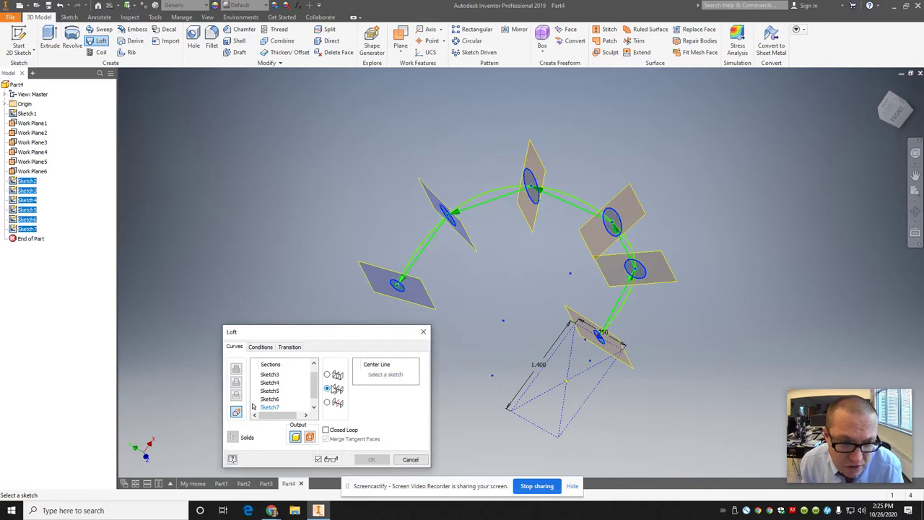
click(508, 191)
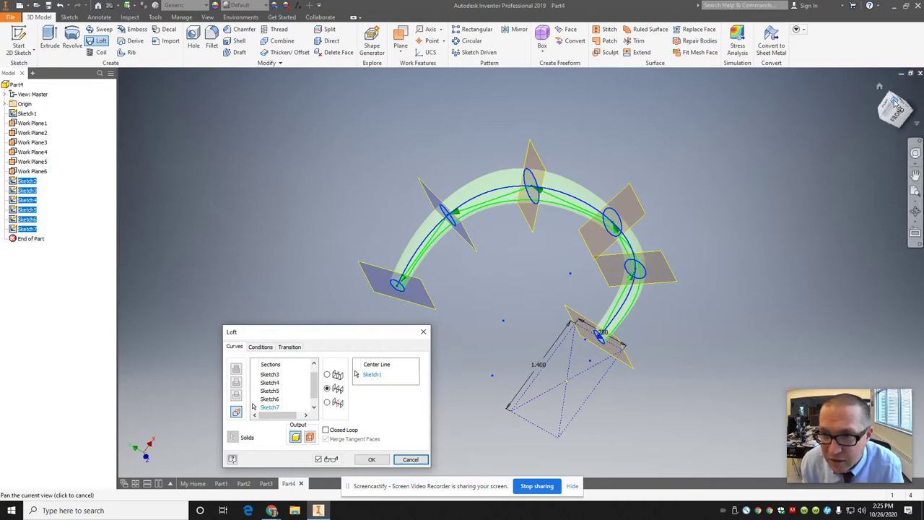
drag(896, 104, 921, 121)
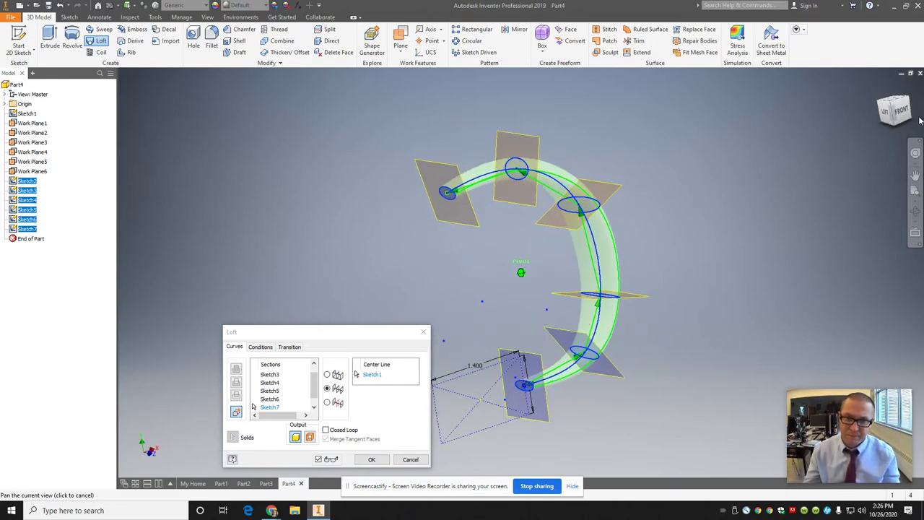
click(371, 460)
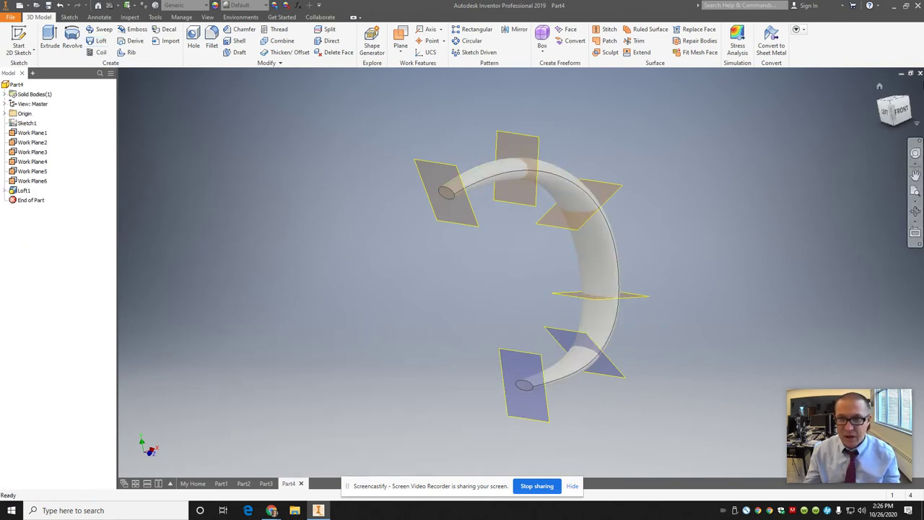
click(889, 103)
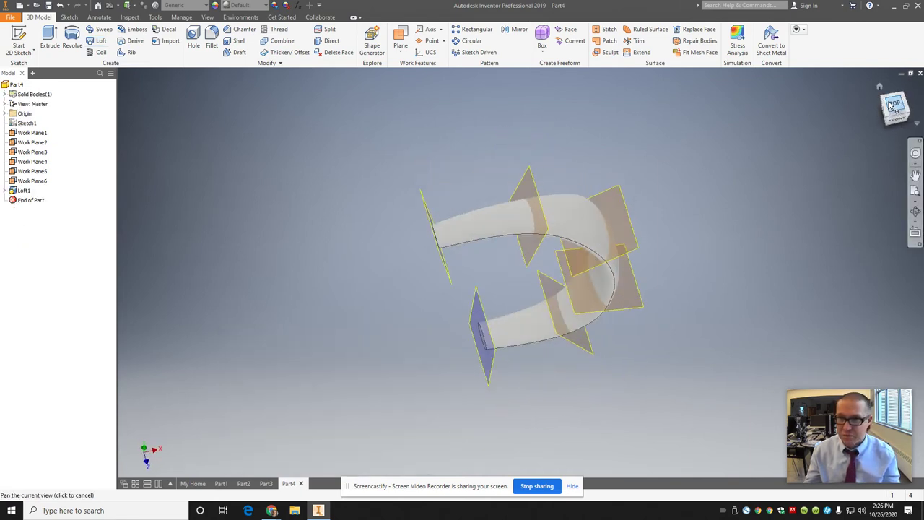
drag(881, 91, 495, 450)
key(Escape)
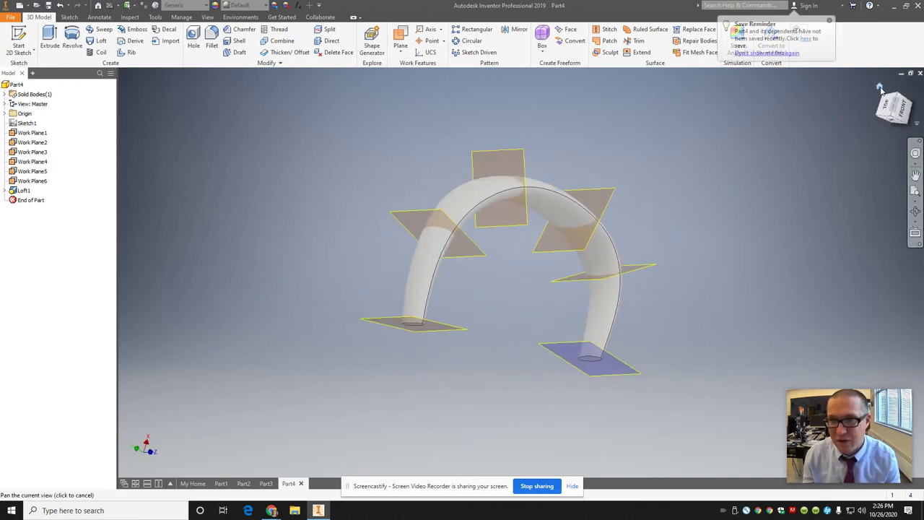
click(880, 86)
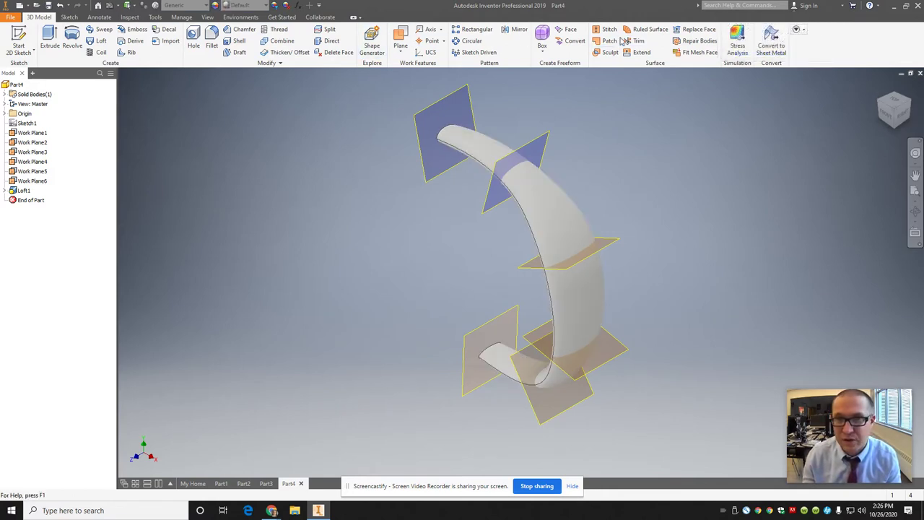
Circular-pattern Loft1 around the Y Axis from the Origin folder.
click(469, 40)
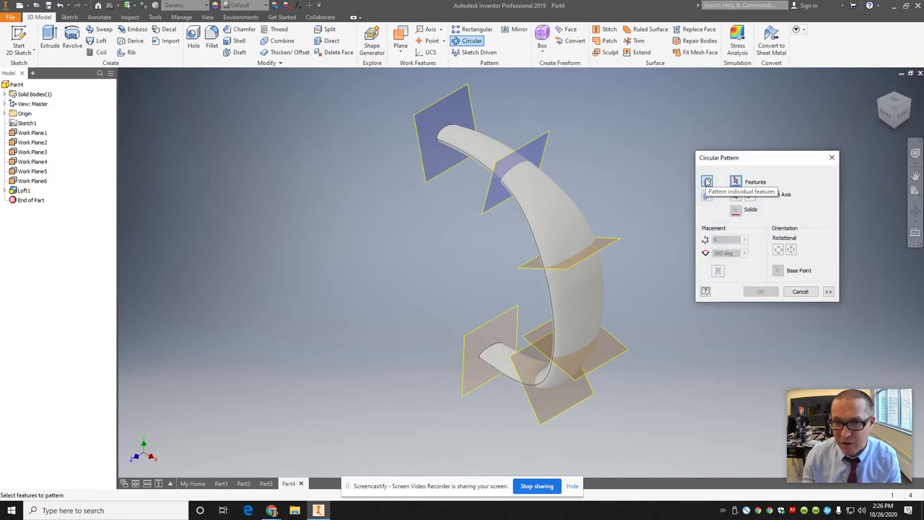
click(536, 188)
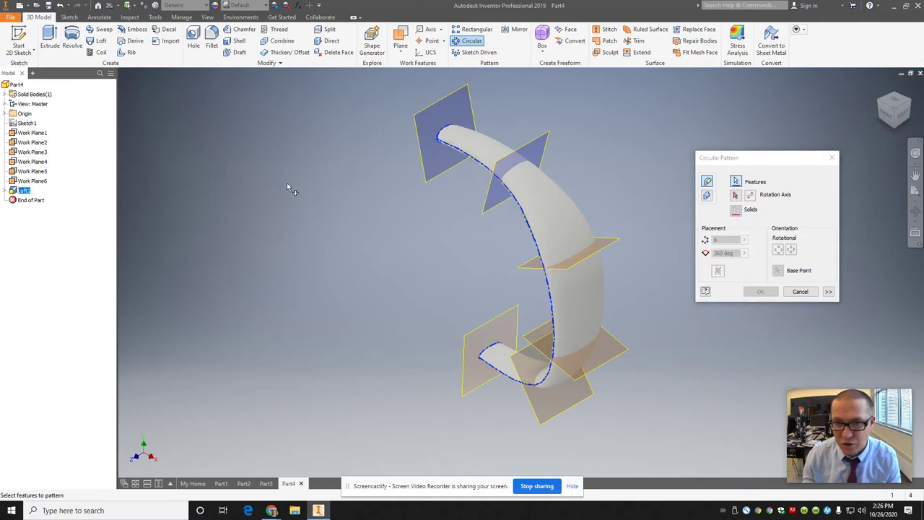
click(5, 114)
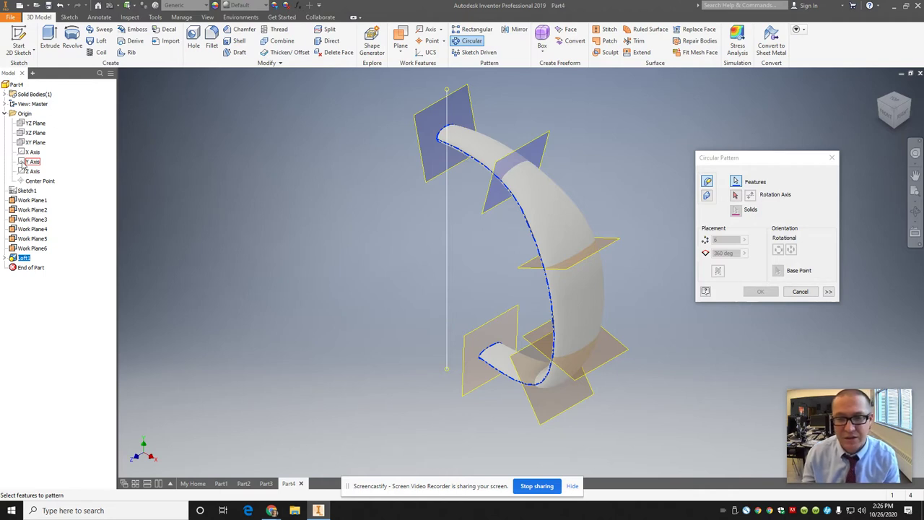
click(24, 165)
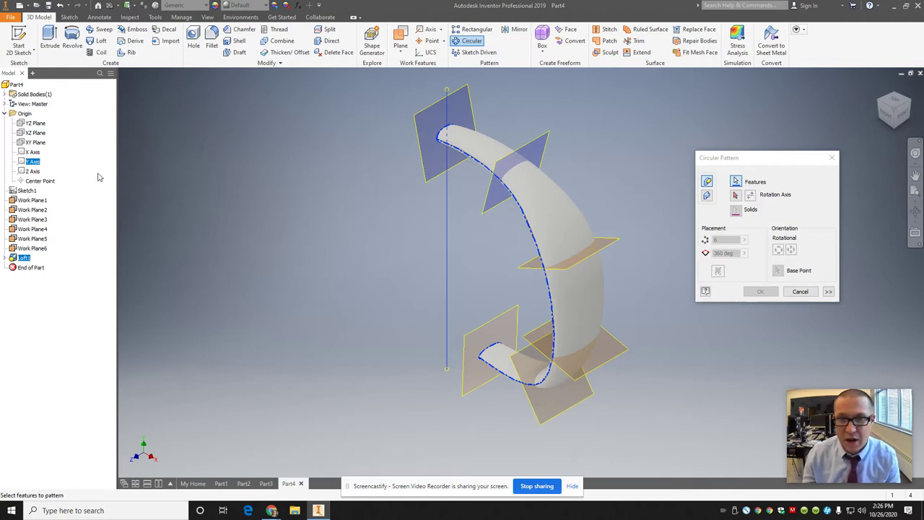
click(737, 196)
click(23, 161)
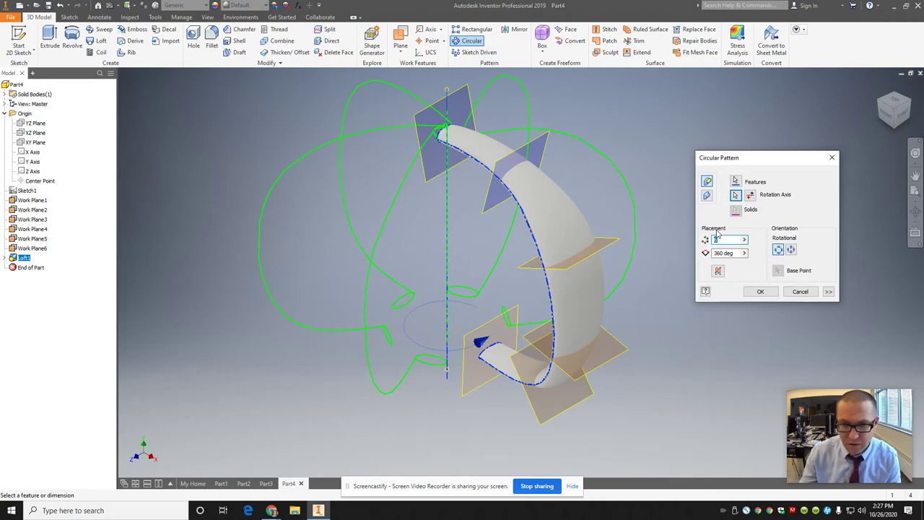
Set the pattern to 12 instances over 360 deg and create it.
text(8)
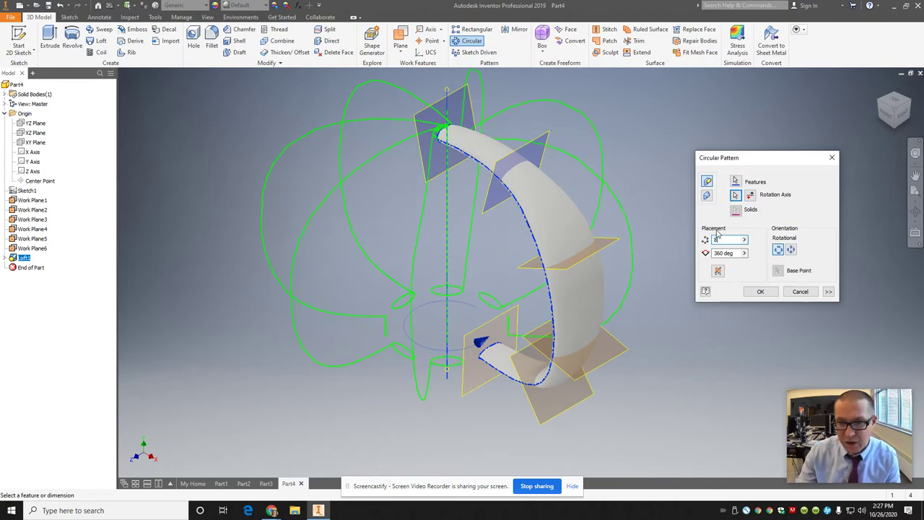
key(BackSpace)
text(10)
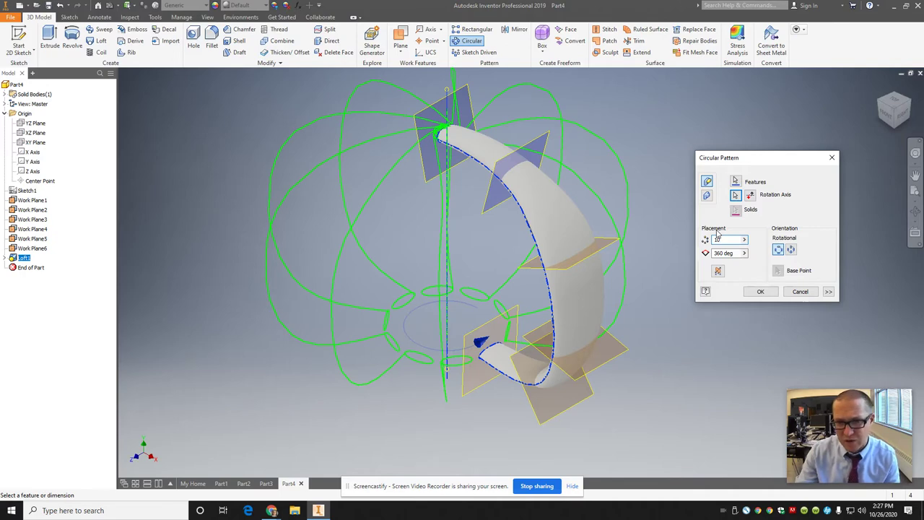
key(BackSpace)
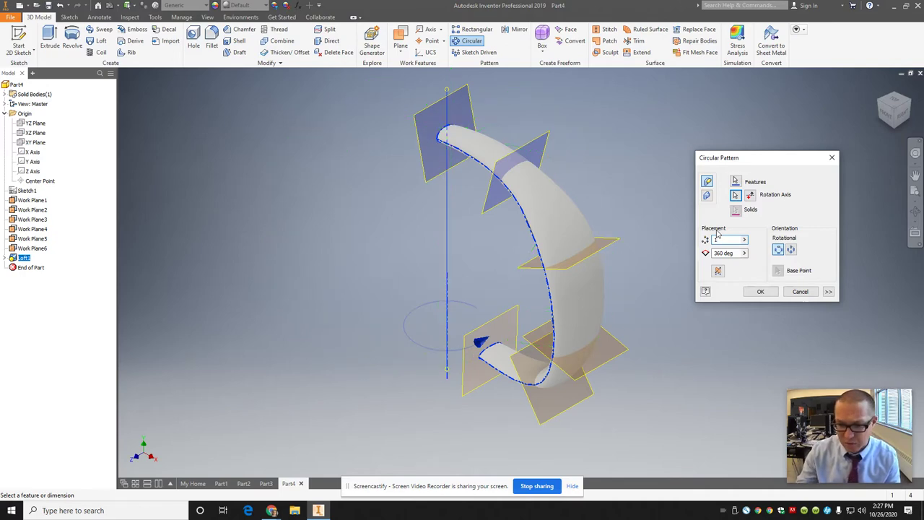
text(2)
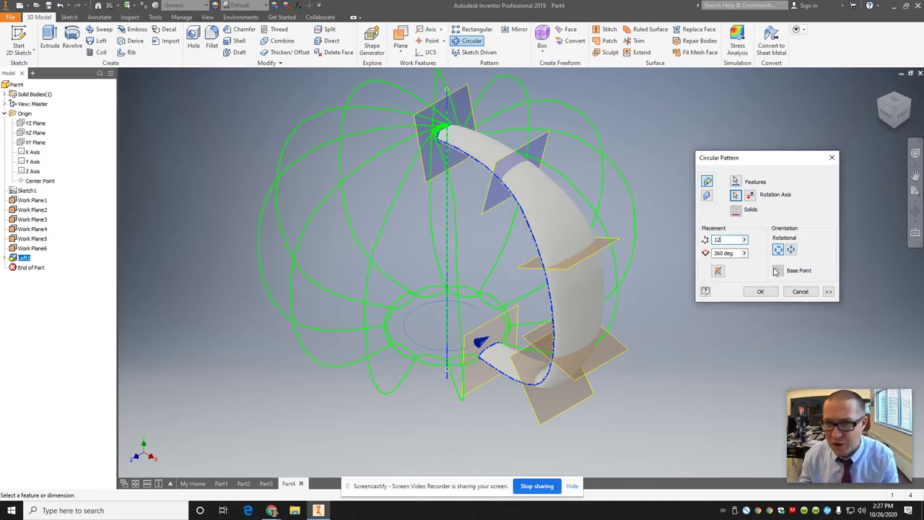
click(769, 291)
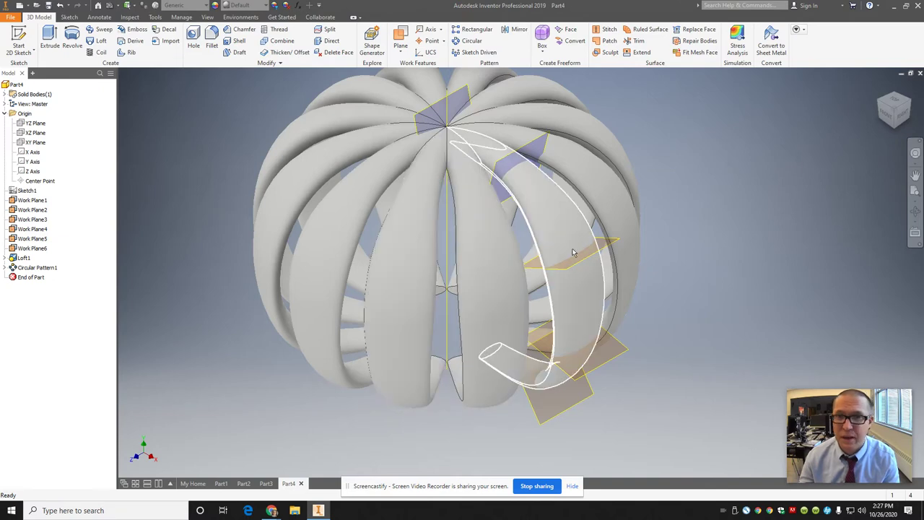
mouse_move(895, 114)
mouse_down()
mouse_move(771, 417)
mouse_move(706, 413)
mouse_move(719, 424)
mouse_move(720, 73)
mouse_move(650, 127)
mouse_move(431, 440)
mouse_move(819, 110)
mouse_move(479, 137)
mouse_move(484, 152)
mouse_move(504, 143)
mouse_move(723, 208)
mouse_move(672, 218)
mouse_move(441, 190)
mouse_up()
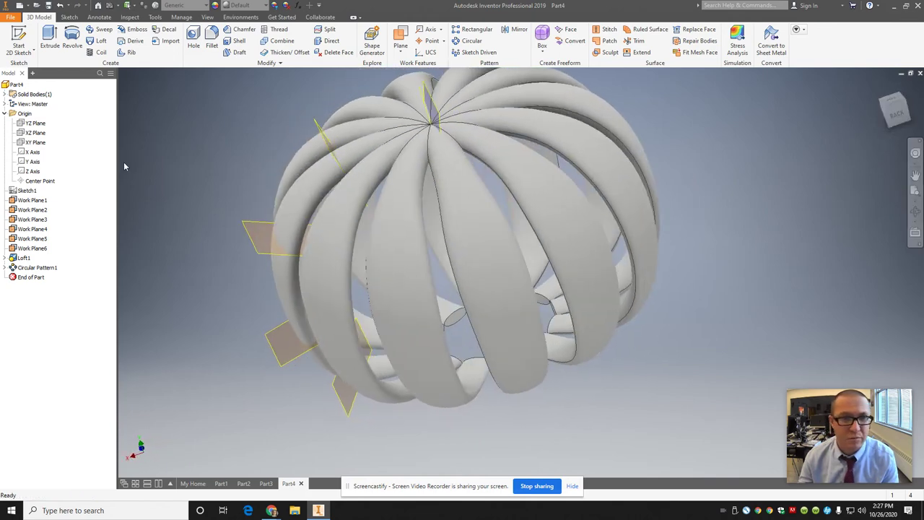
double_click(11, 267)
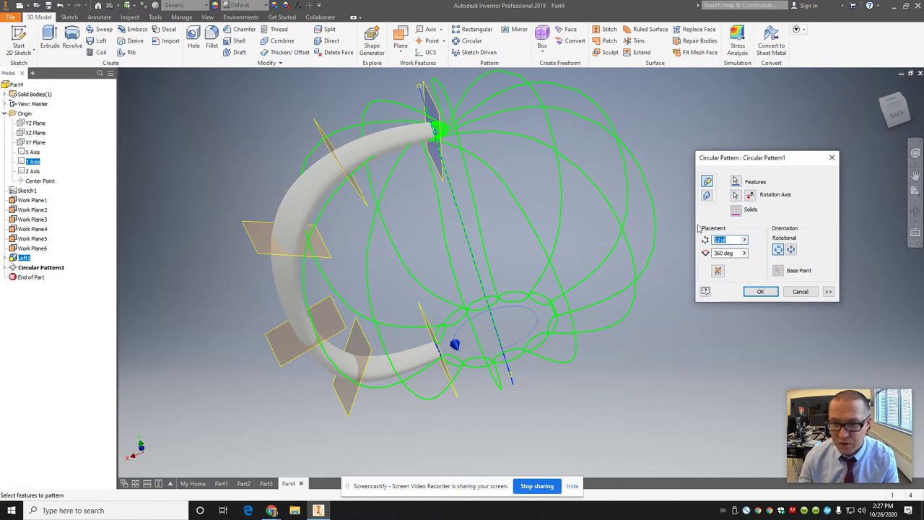
text(14)
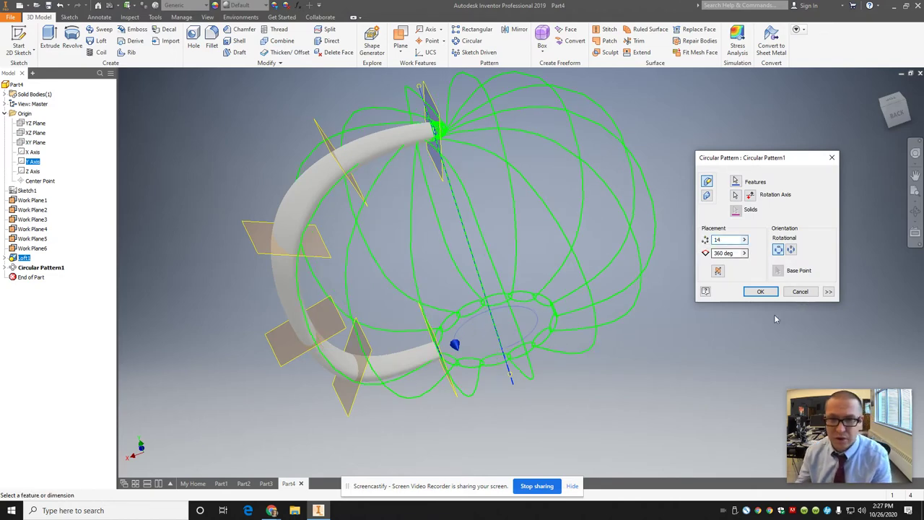
click(762, 291)
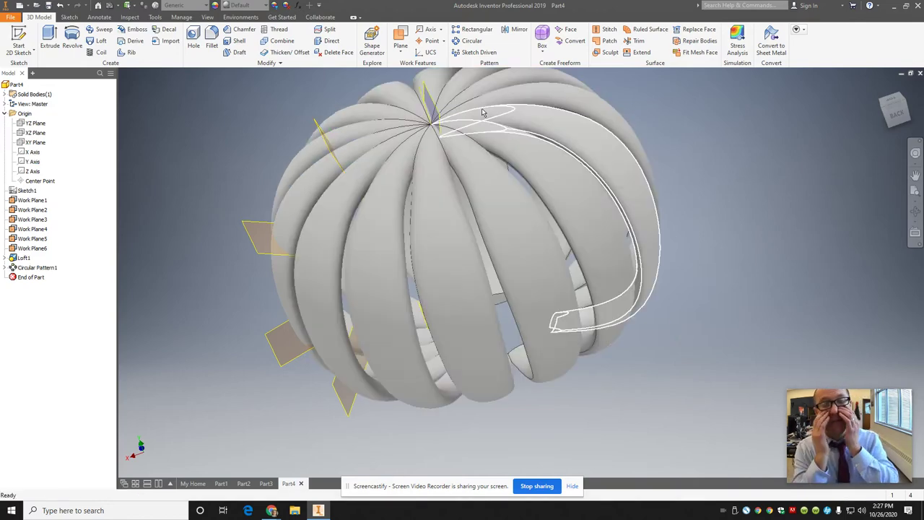
mouse_move(497, 127)
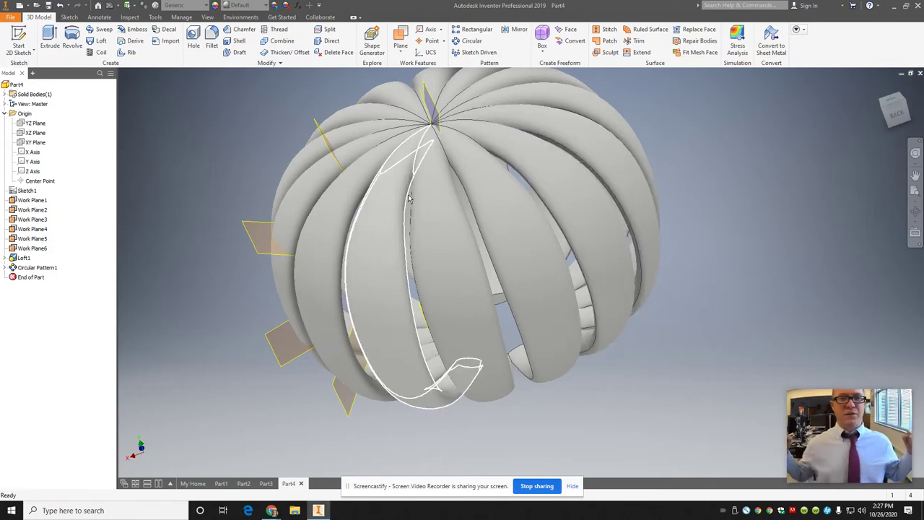
mouse_move(424, 213)
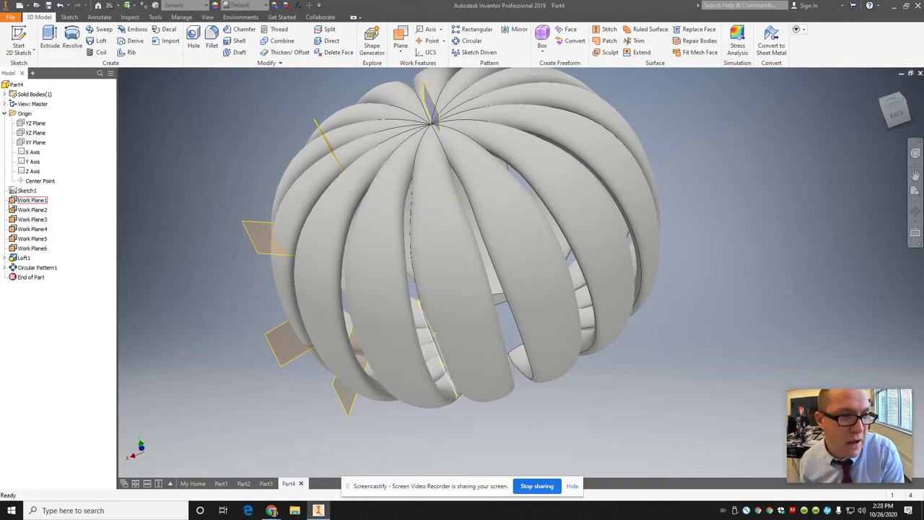
Expand Loft1 to list its seven sketches, orbit the pumpkin, then reopen and close Sketch1.
click(4, 258)
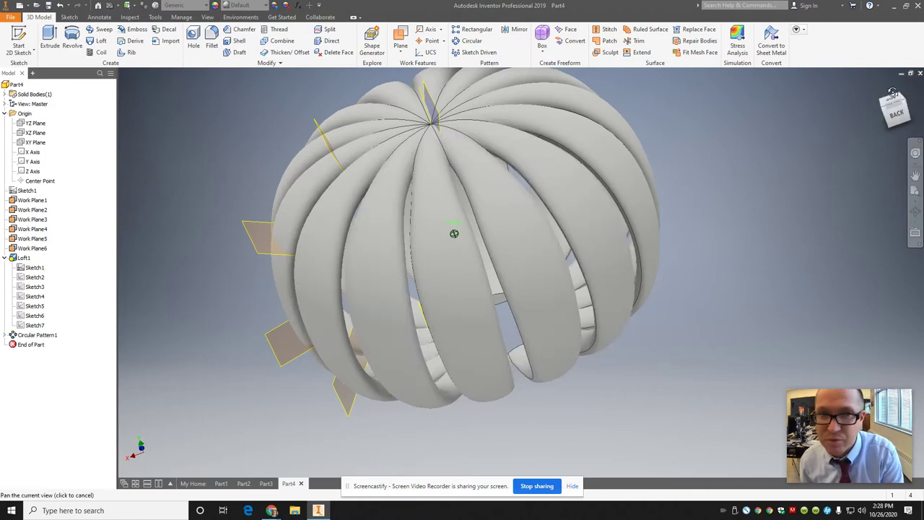
shift+middle_drag(453, 233, 453, 233)
shift+middle_drag(863, 444, 498, 231)
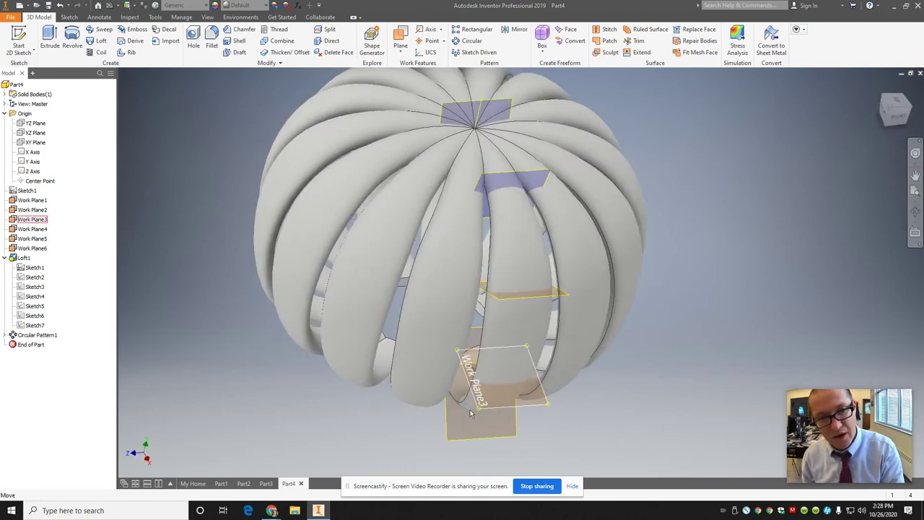
double_click(22, 272)
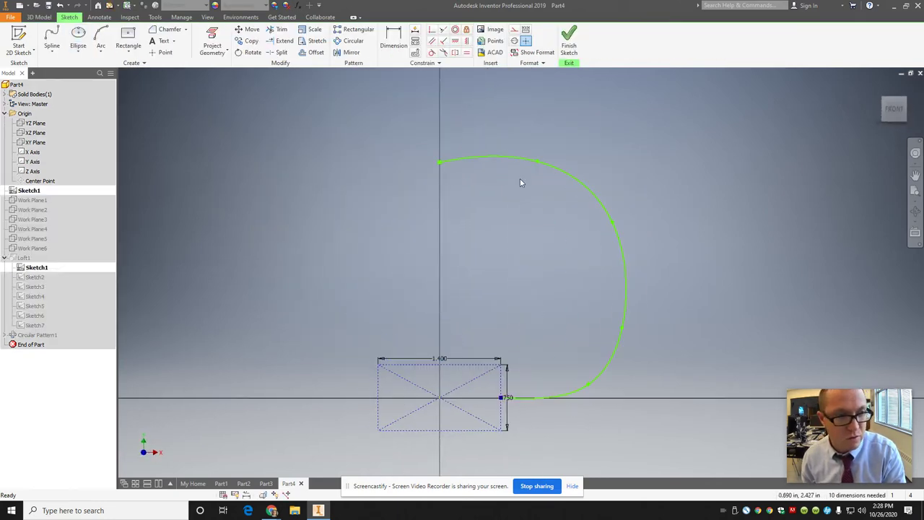
click(569, 41)
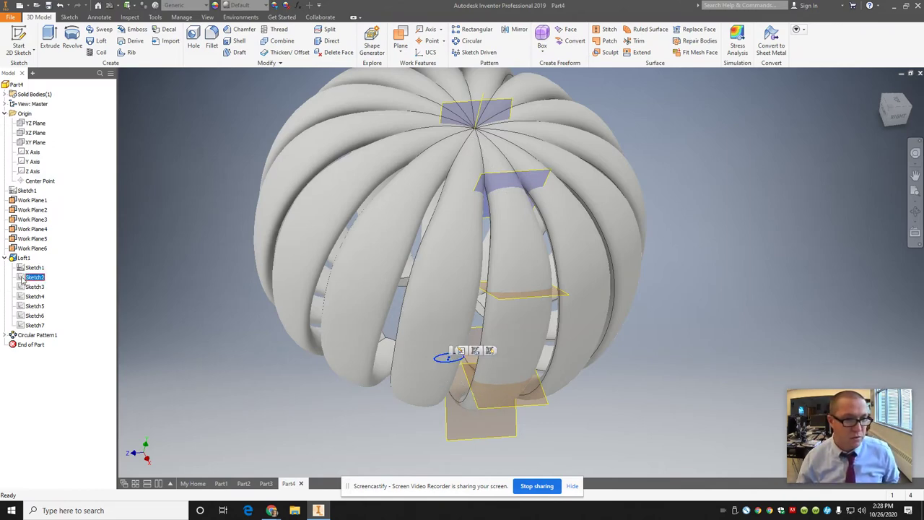
Widen the Sketch2 ellipse, finish the sketch, and view the bottom opening from the right.
double_click(34, 276)
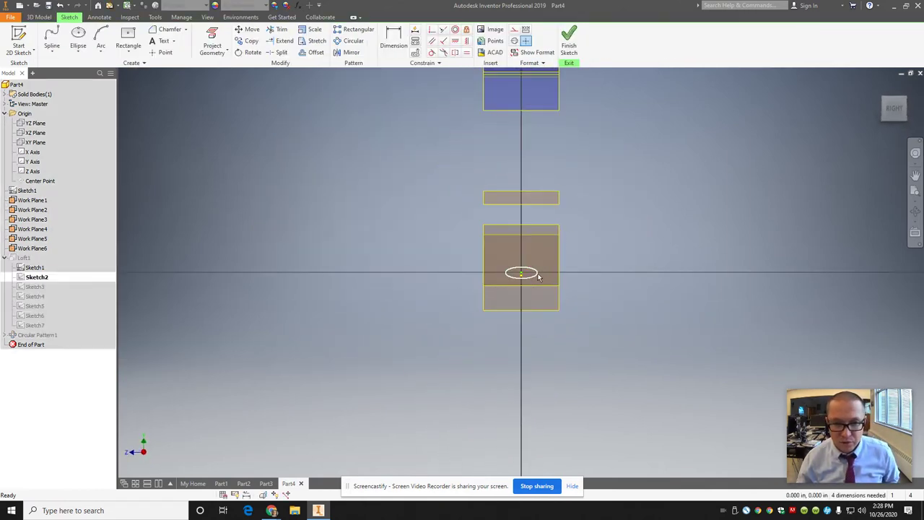
mouse_move(538, 276)
mouse_down()
mouse_move(546, 280)
mouse_move(526, 269)
mouse_move(530, 293)
mouse_move(530, 279)
mouse_move(546, 273)
mouse_up()
click(568, 53)
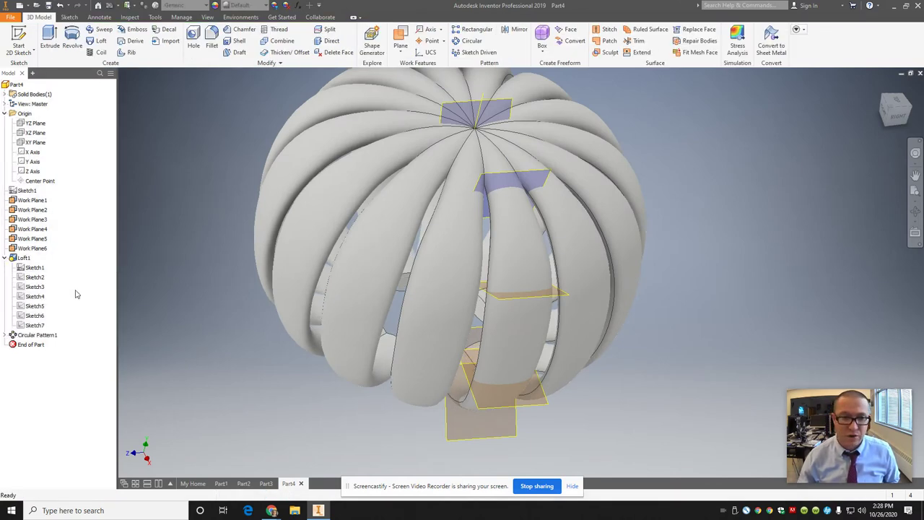
click(891, 108)
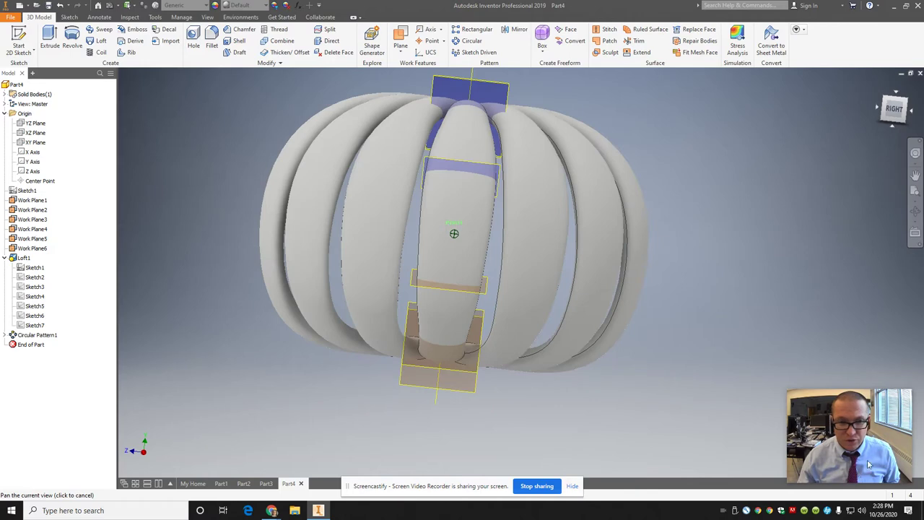
shift+middle_drag(874, 459, 912, 403)
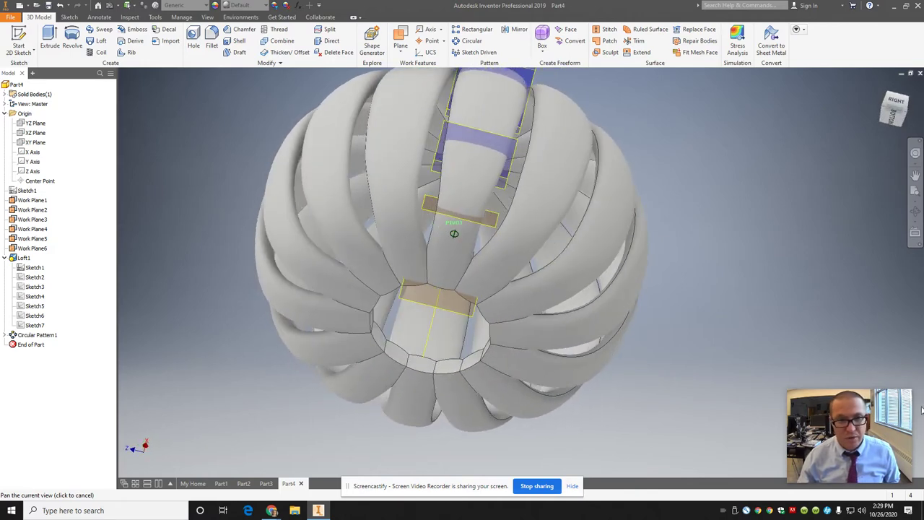
Drag the Sketch3 ellipse edges taller and wider to fill out the ribs.
click(24, 288)
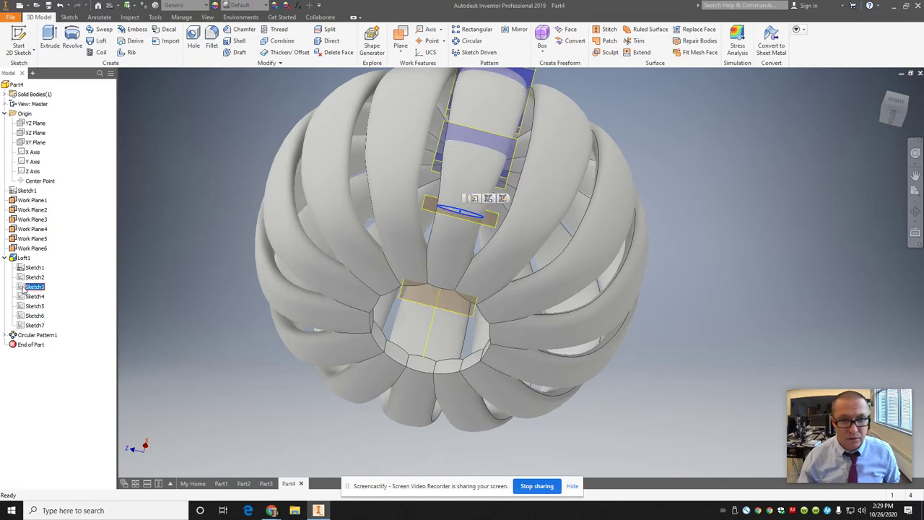
double_click(23, 289)
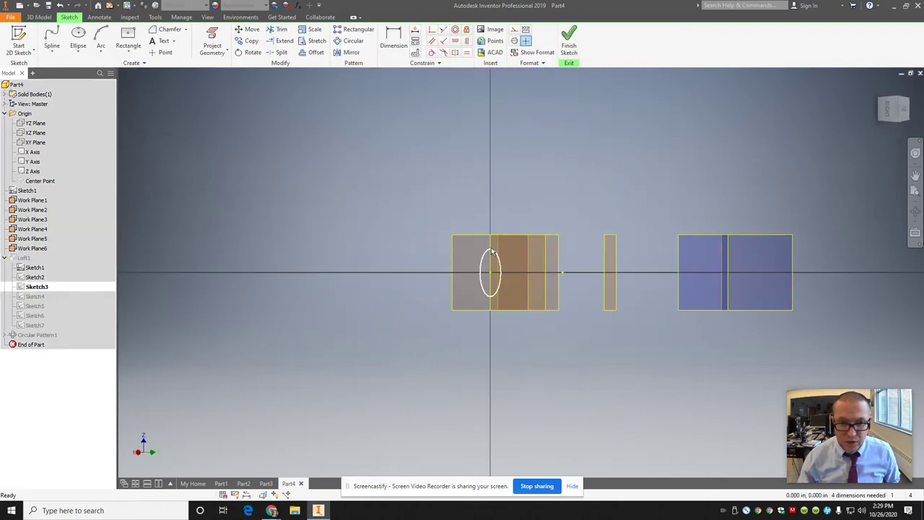
drag(492, 242, 491, 231)
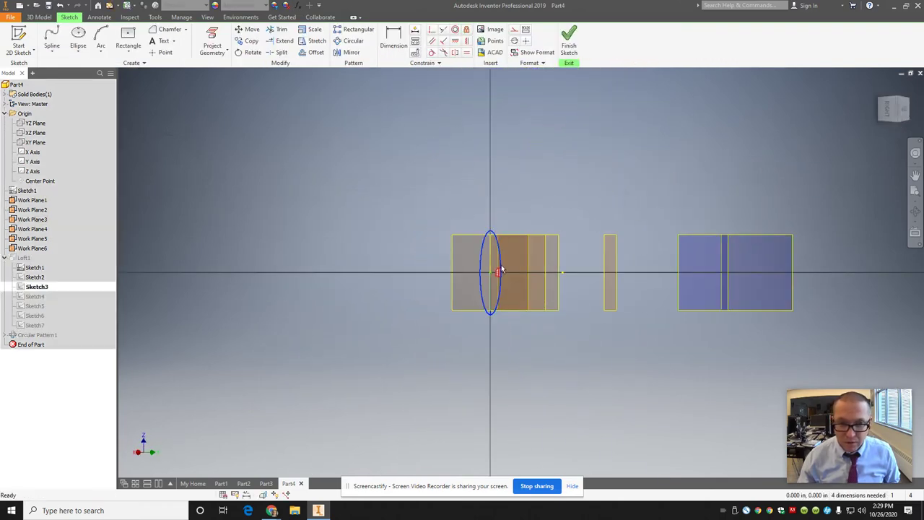
drag(504, 269, 466, 267)
right_drag(498, 272, 478, 149)
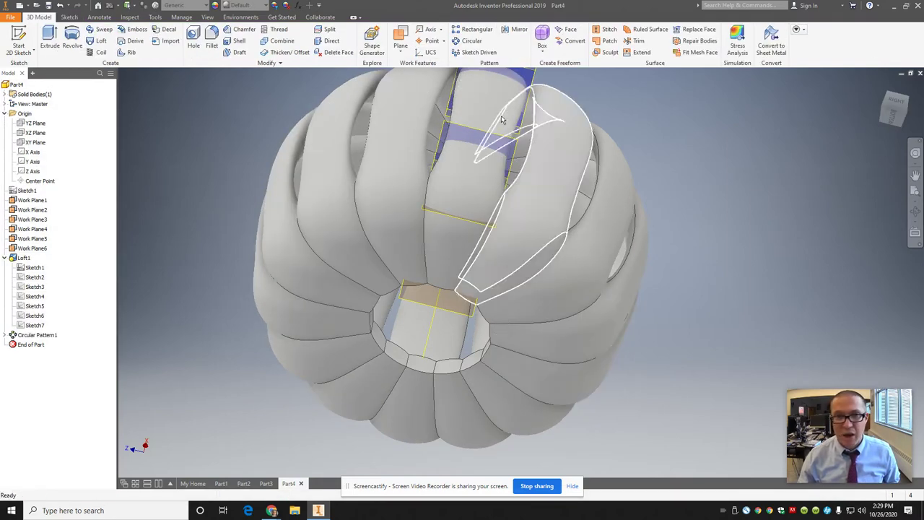
Drag the Sketch4 ellipse edge outward, finish the sketch, and inspect the closing ribs.
double_click(23, 297)
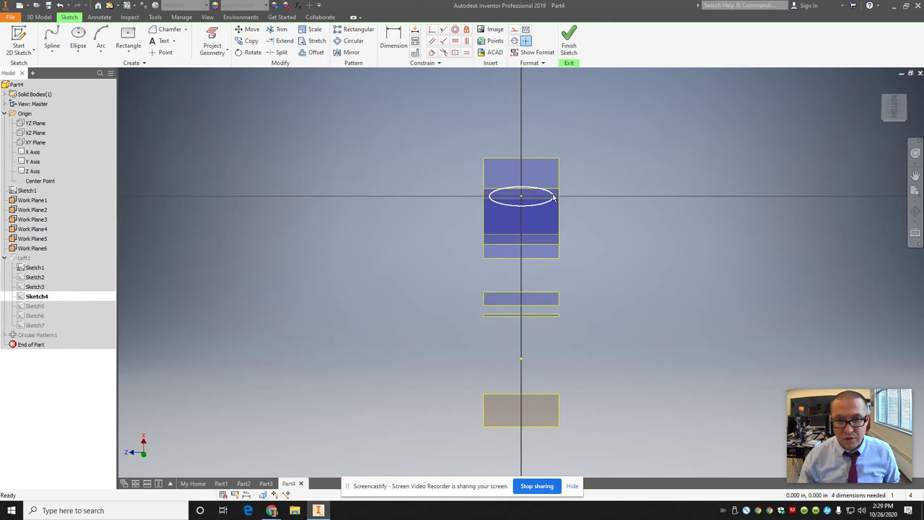
mouse_move(554, 197)
mouse_down()
mouse_move(594, 205)
mouse_move(540, 190)
mouse_move(539, 180)
mouse_move(530, 188)
mouse_move(530, 164)
mouse_up()
click(569, 40)
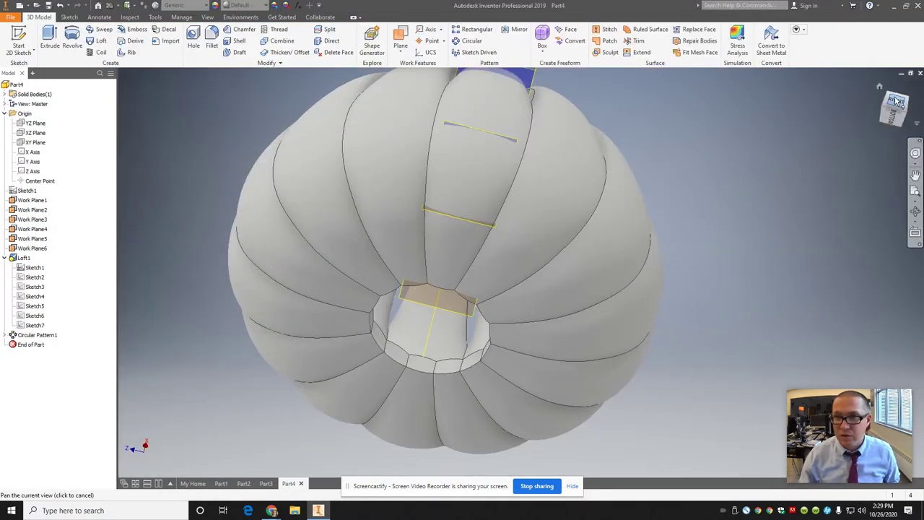
mouse_move(892, 97)
mouse_down()
mouse_move(861, 176)
mouse_move(804, 182)
mouse_move(726, 172)
mouse_move(730, 129)
mouse_move(763, 103)
mouse_move(740, 92)
mouse_up()
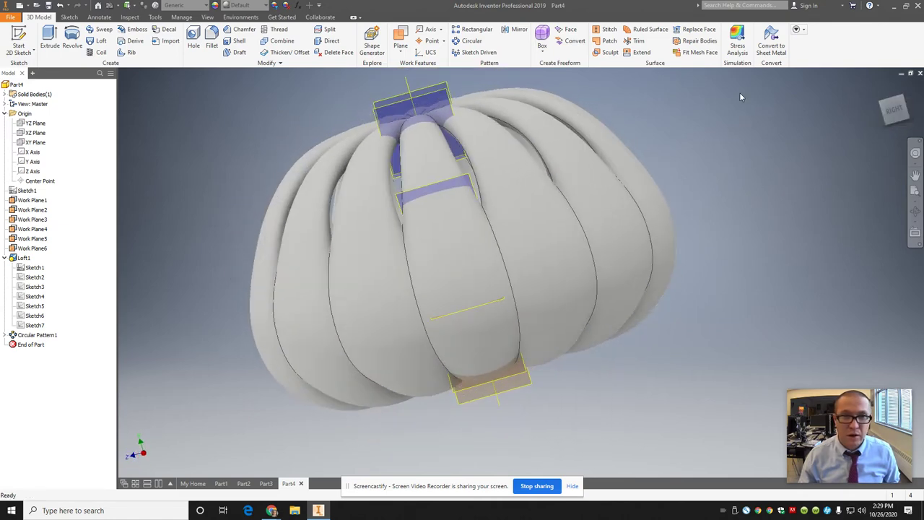
Drag the Sketch5 ellipse wider, finish the sketch, and orbit to check the ribs.
double_click(31, 307)
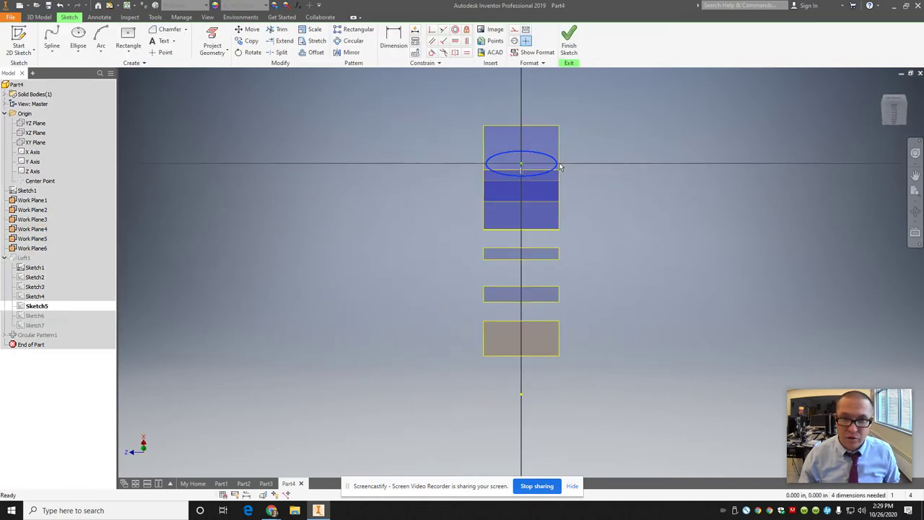
drag(560, 167, 533, 132)
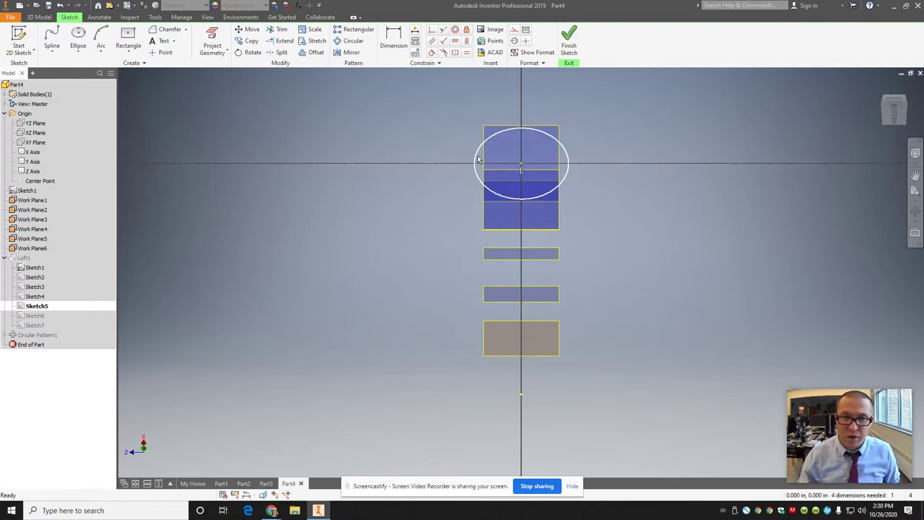
click(568, 48)
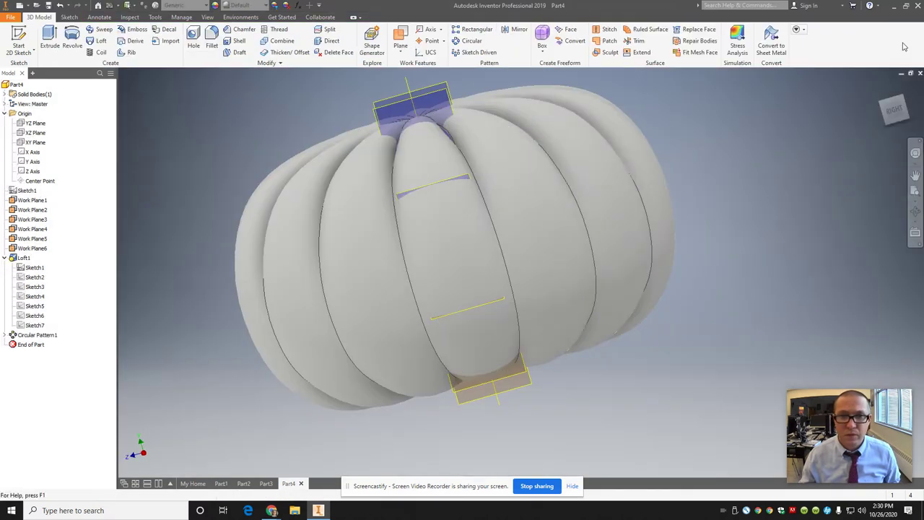
mouse_move(850, 140)
shift+middle_down()
mouse_move(874, 141)
mouse_move(125, 131)
mouse_move(187, 432)
mouse_move(912, 394)
mouse_move(877, 355)
mouse_move(754, 429)
shift+middle_up()
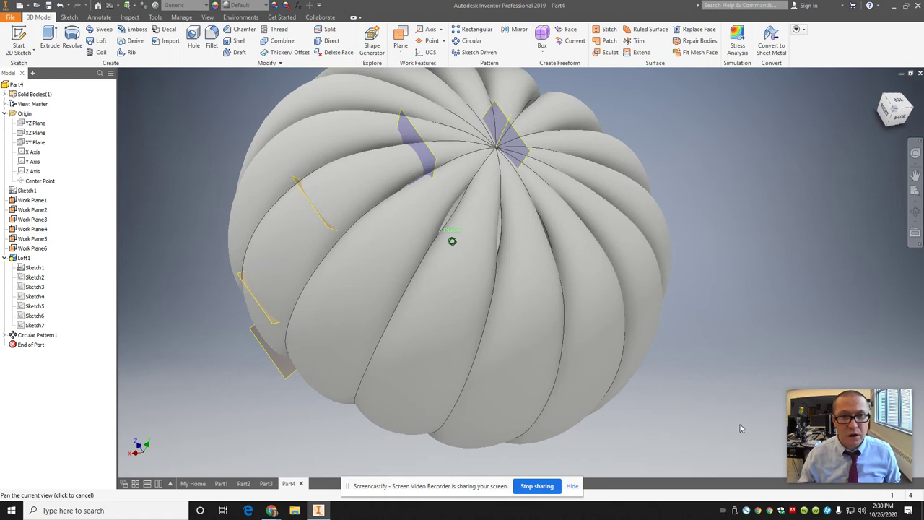
Enlarge the Sketch6 ellipse, finish the sketch, and review the full ribs from home and below.
double_click(29, 317)
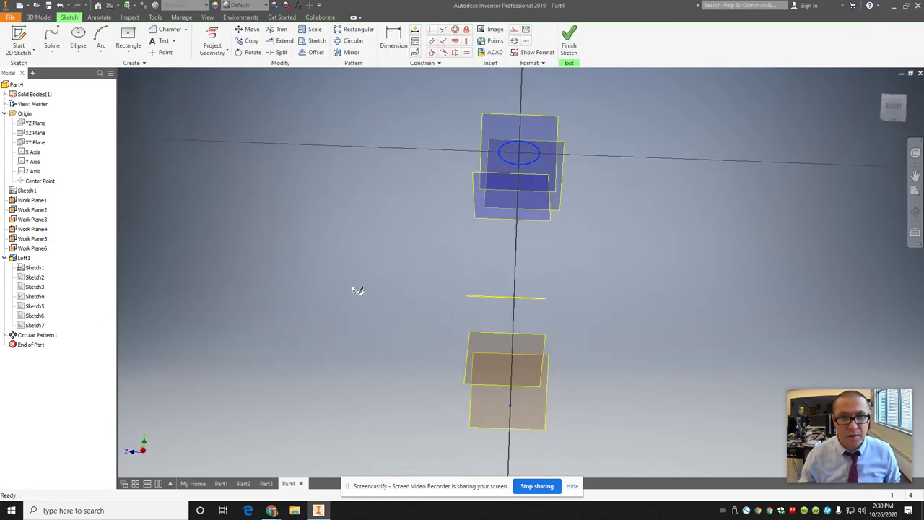
mouse_move(542, 152)
mouse_down()
mouse_move(558, 158)
mouse_move(530, 132)
mouse_up()
click(569, 44)
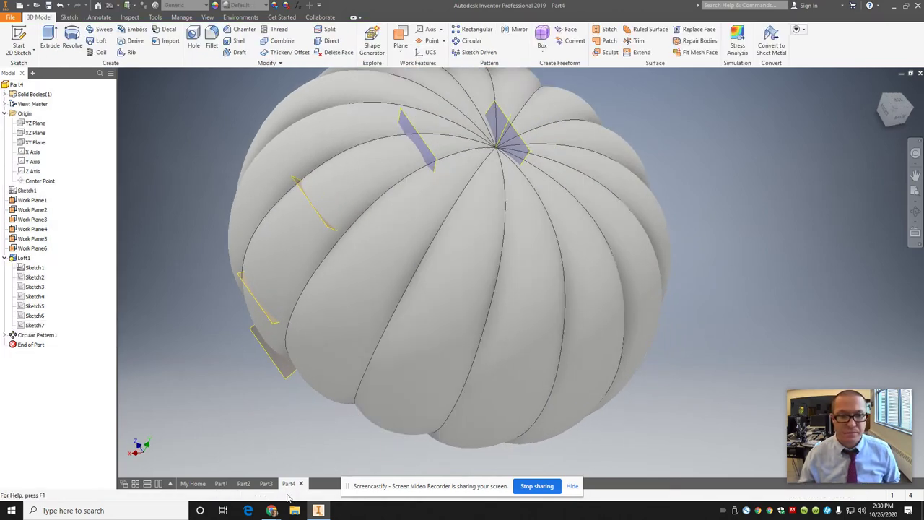
click(881, 86)
drag(896, 130, 578, 336)
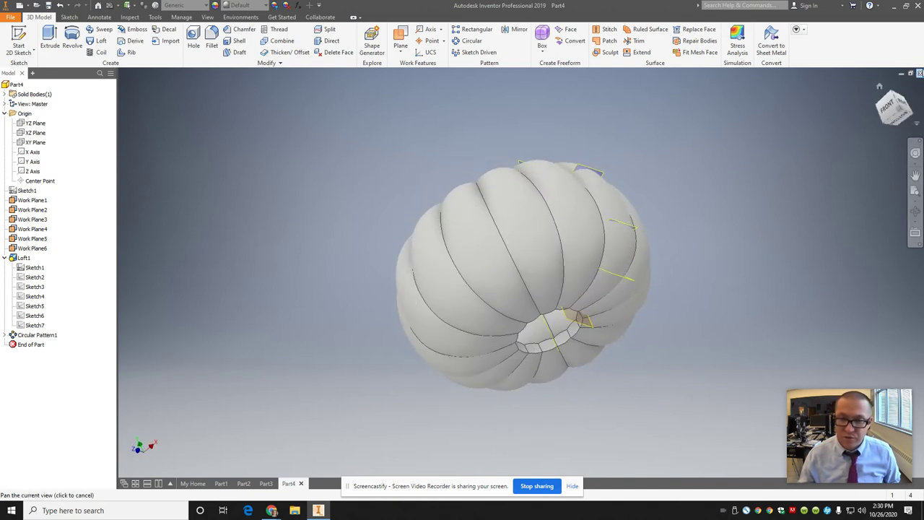
drag(901, 113, 877, 128)
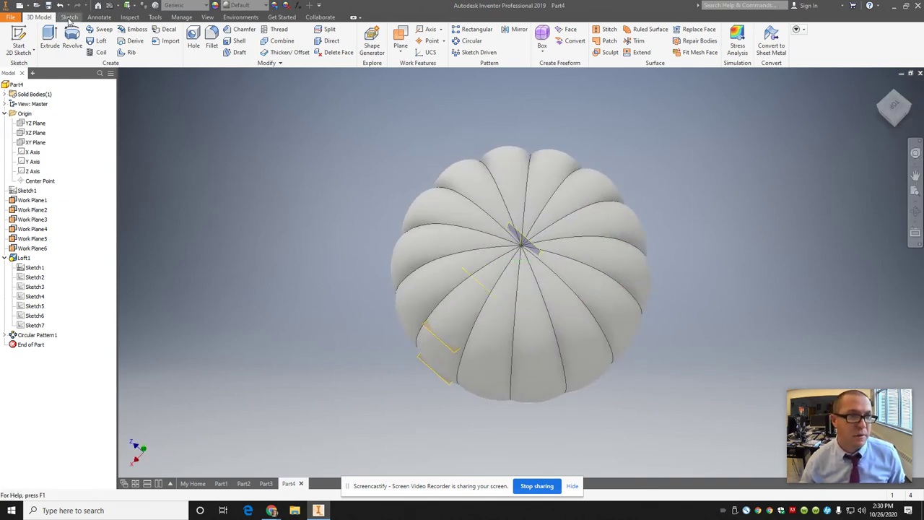
Set the View tab's Visual Style to Shaded with Hidden Edges and view from the Right.
click(208, 17)
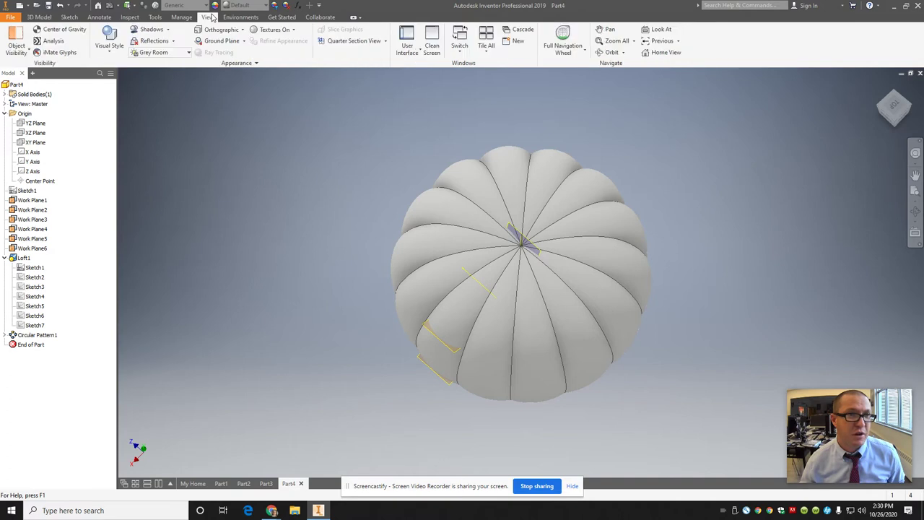
click(11, 56)
click(91, 54)
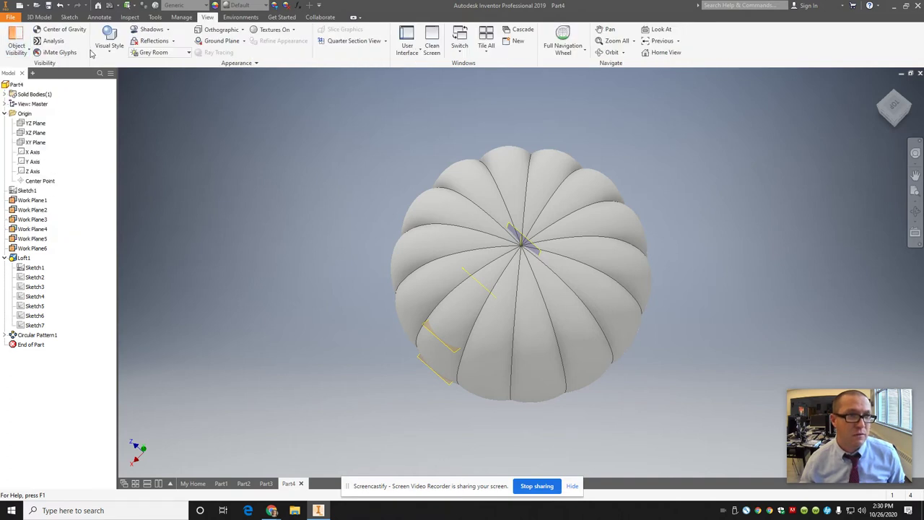
click(108, 44)
click(62, 127)
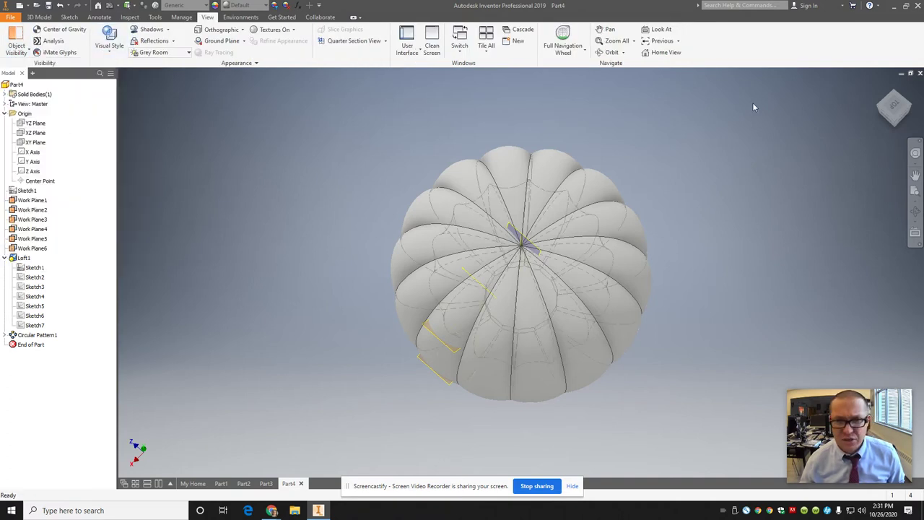
click(879, 86)
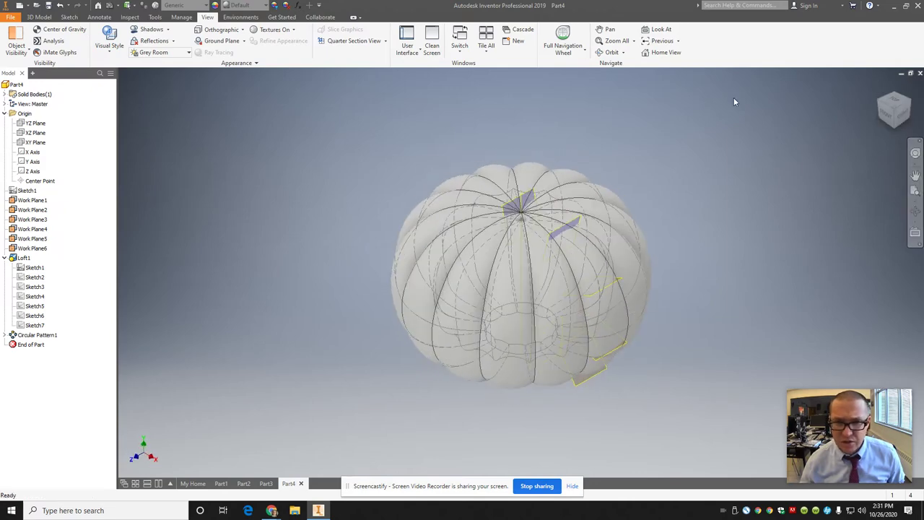
click(900, 116)
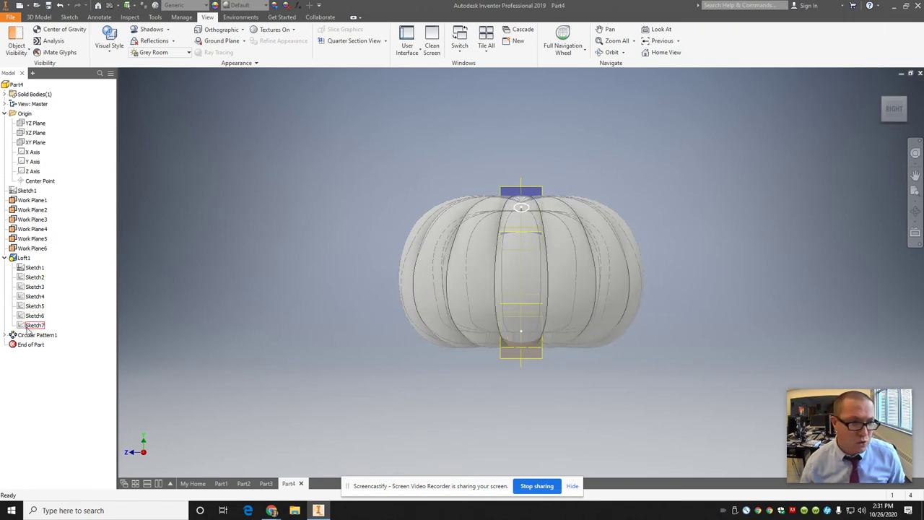
Reopen Sketch1, the loft's curved rail, and finish it again.
click(12, 193)
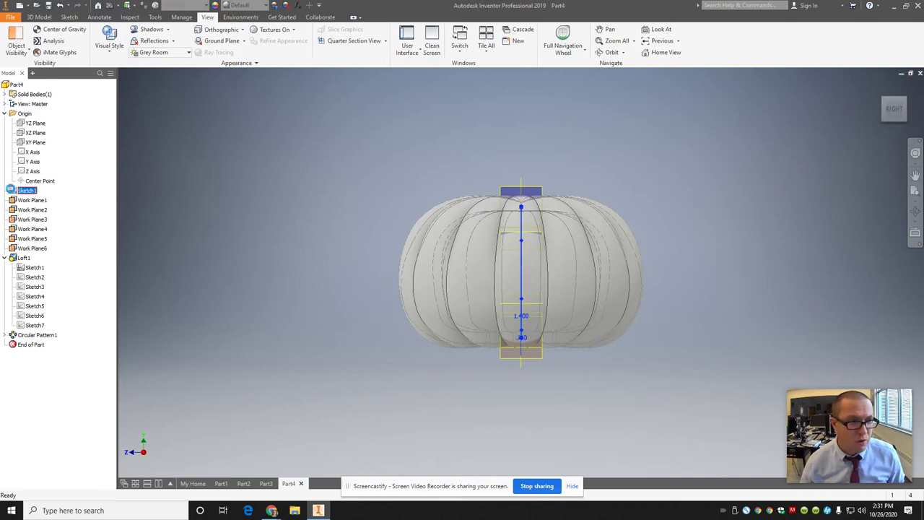
double_click(14, 191)
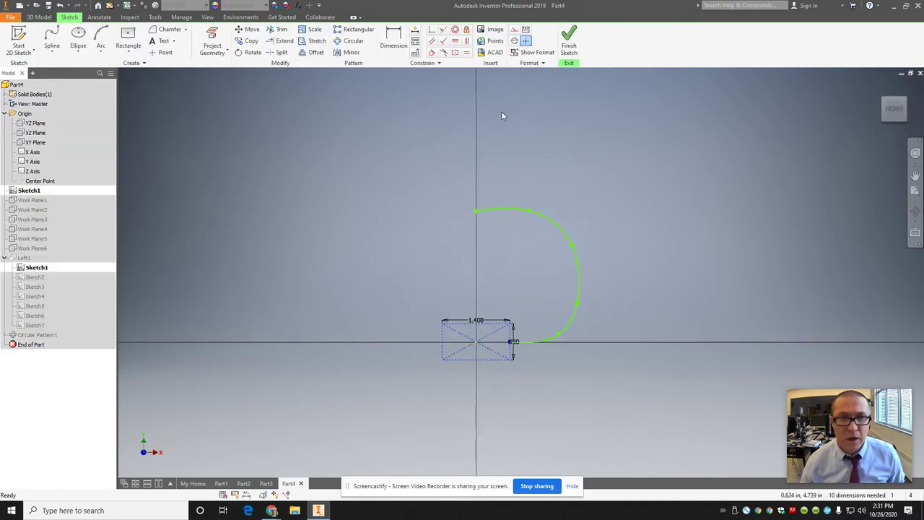
click(569, 39)
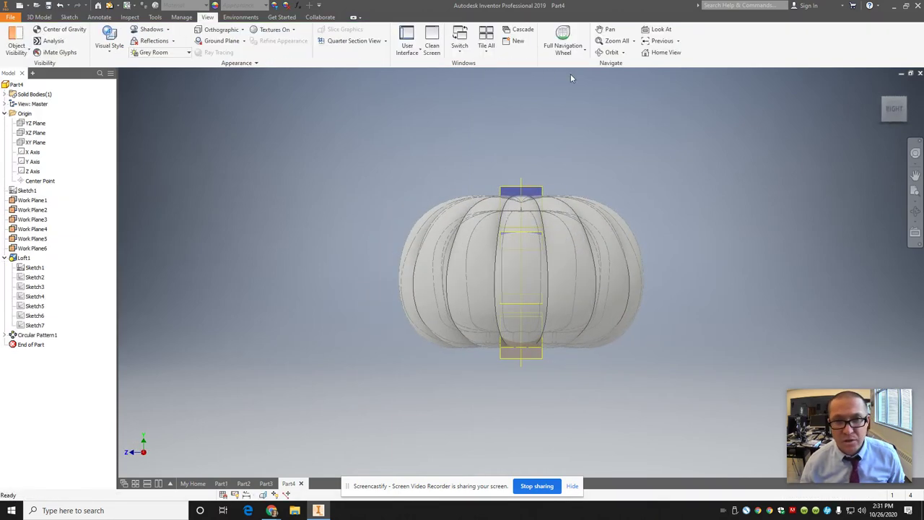
Open the File > New dialog and cancel it without creating a file.
click(13, 16)
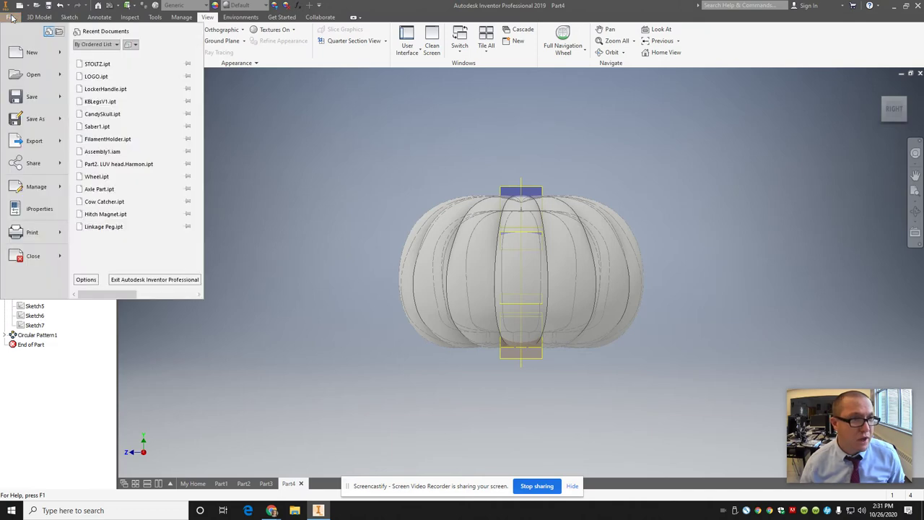
click(16, 50)
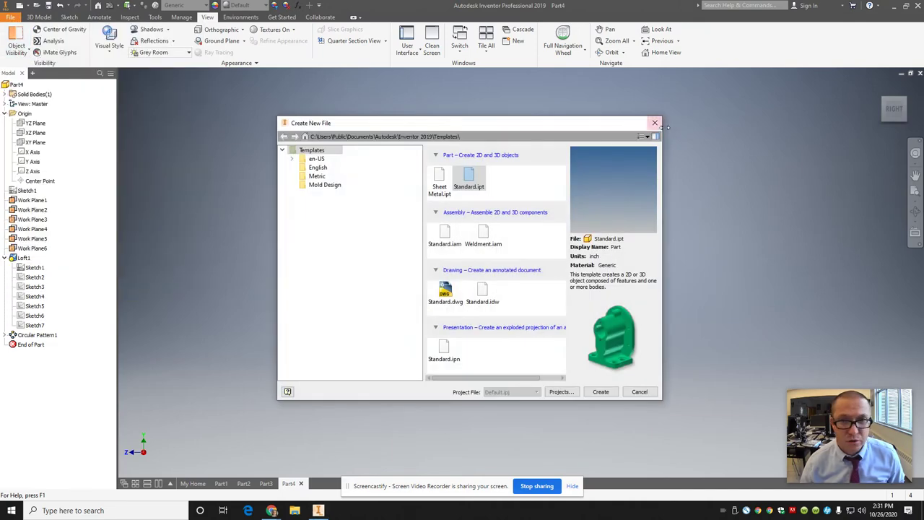
click(654, 124)
Start a 2D sketch from the 3D Model tab and orbit to an isometric view.
click(38, 16)
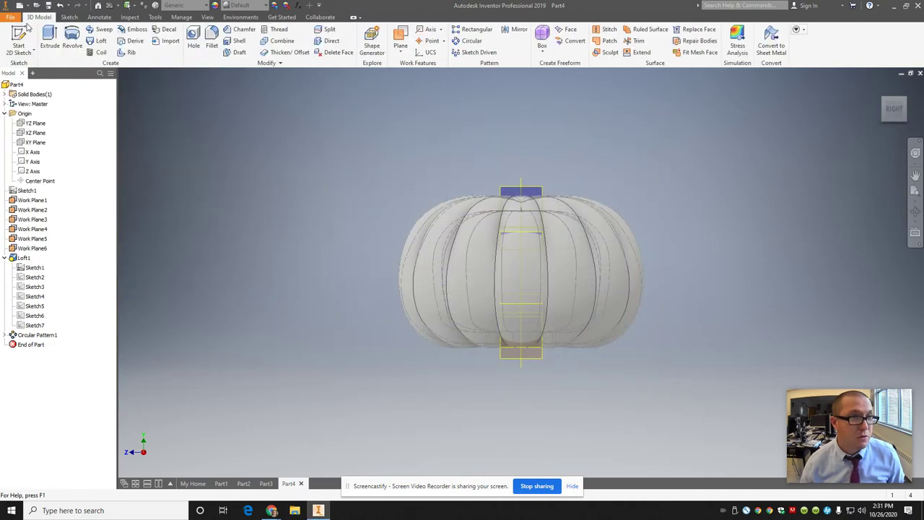
click(36, 42)
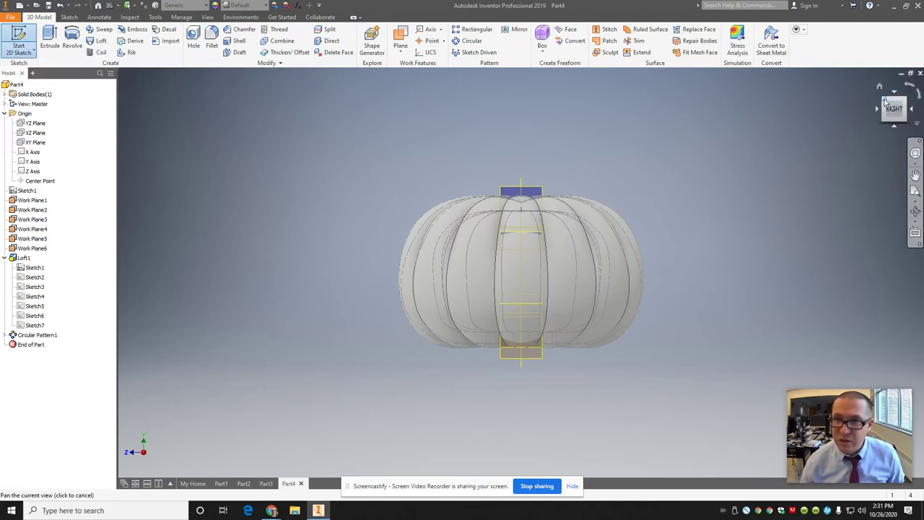
click(885, 101)
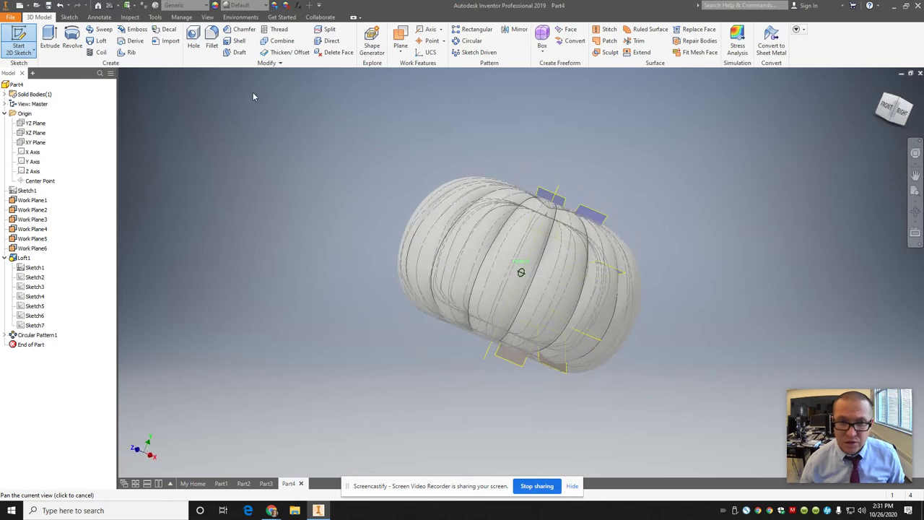
shift+middle_drag(253, 92, 757, 74)
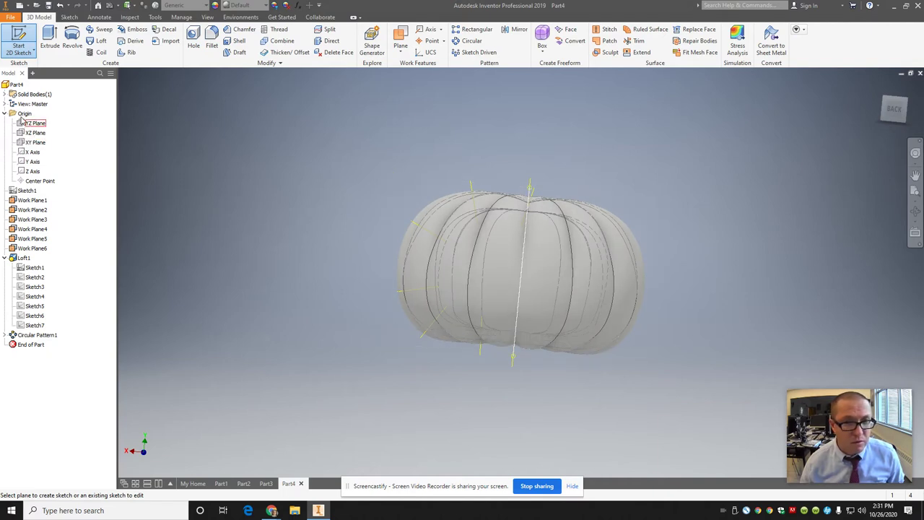
Start a new sketch on the XY Plane and set the view to BACK.
click(23, 143)
key(s)
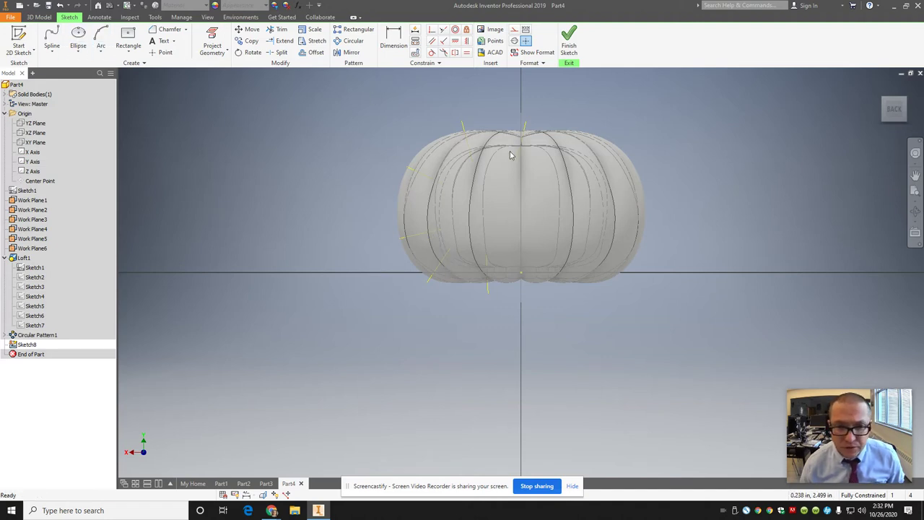
scroll(513, 155, up, 2)
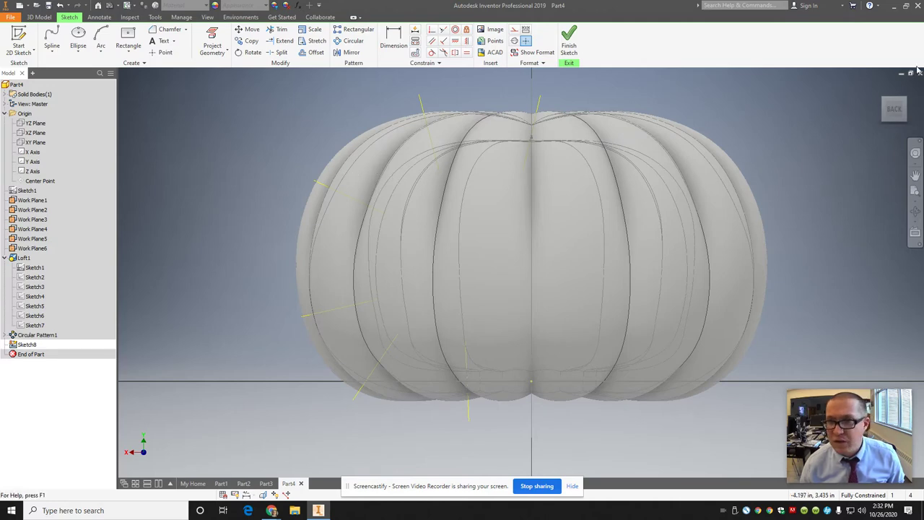
mouse_move(907, 101)
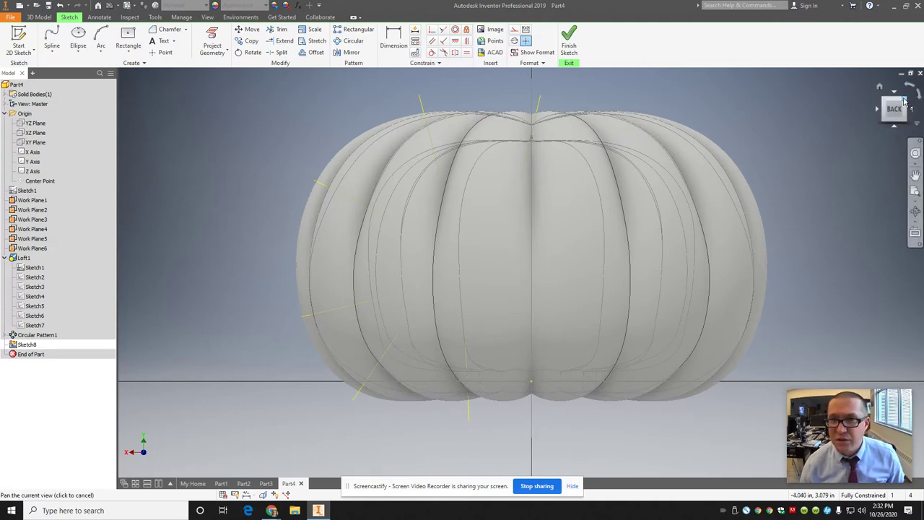
drag(911, 107, 895, 119)
click(895, 119)
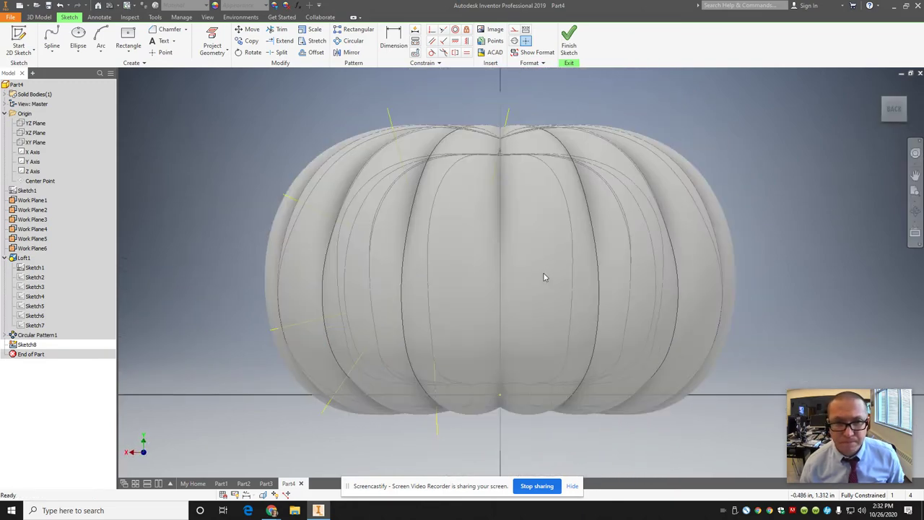
Project the pumpkin's cut edges into the sketch.
click(227, 57)
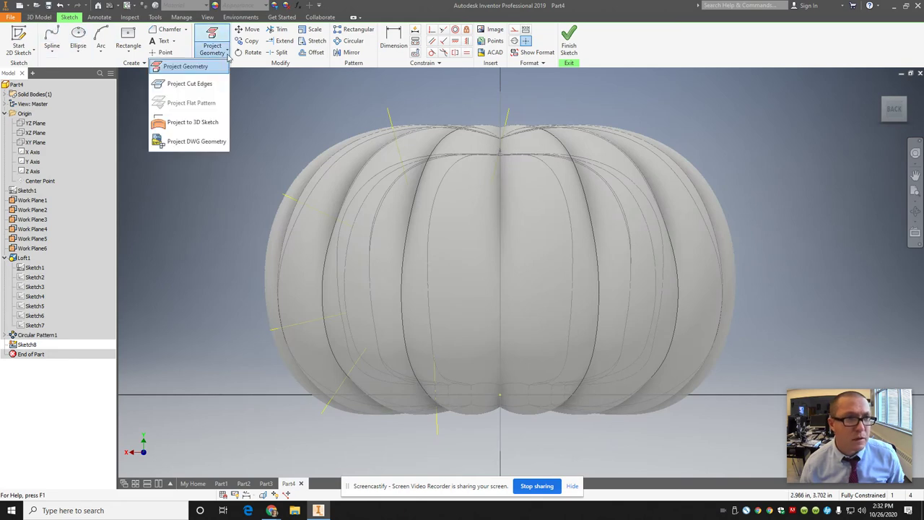
click(201, 85)
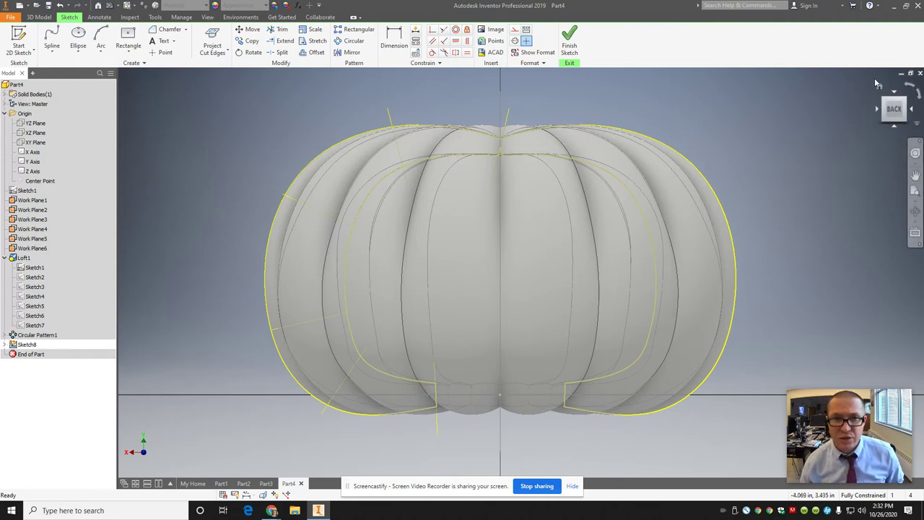
click(226, 52)
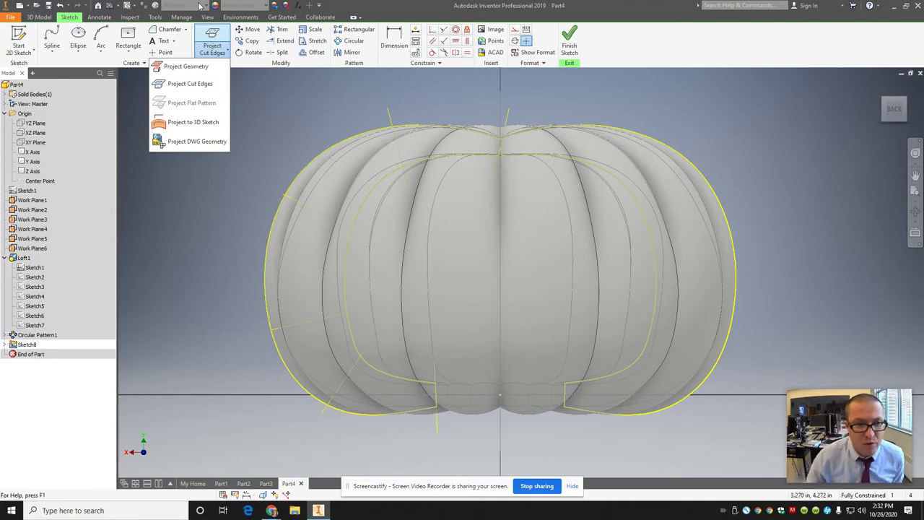
click(265, 82)
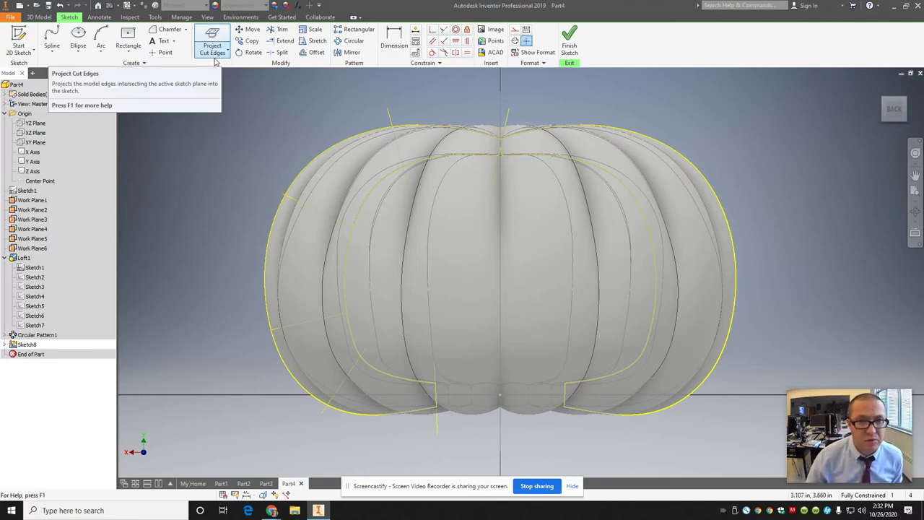
Draw a spline around the pumpkin's left outline from top centre to bottom centre.
click(57, 52)
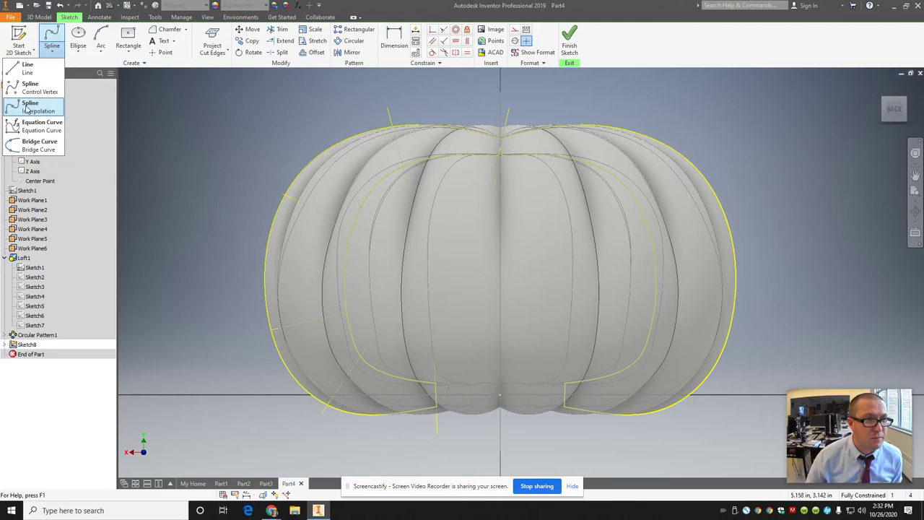
click(29, 86)
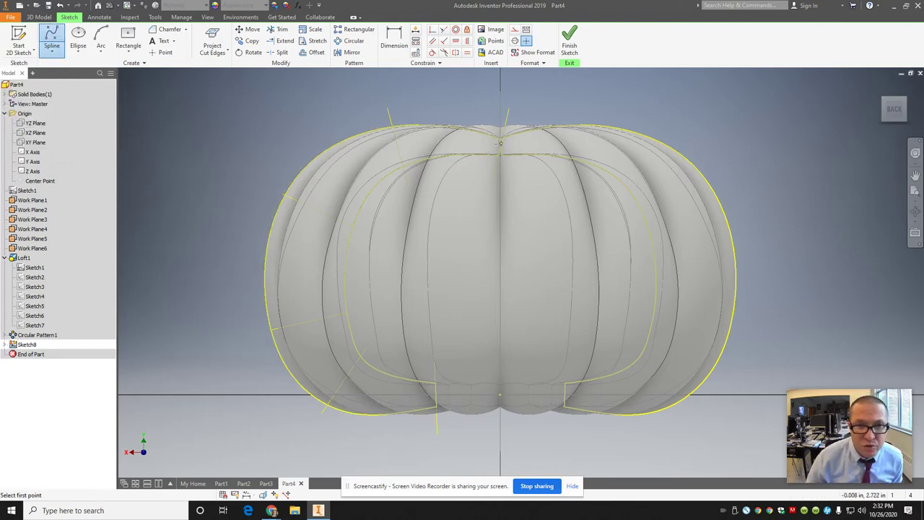
click(501, 148)
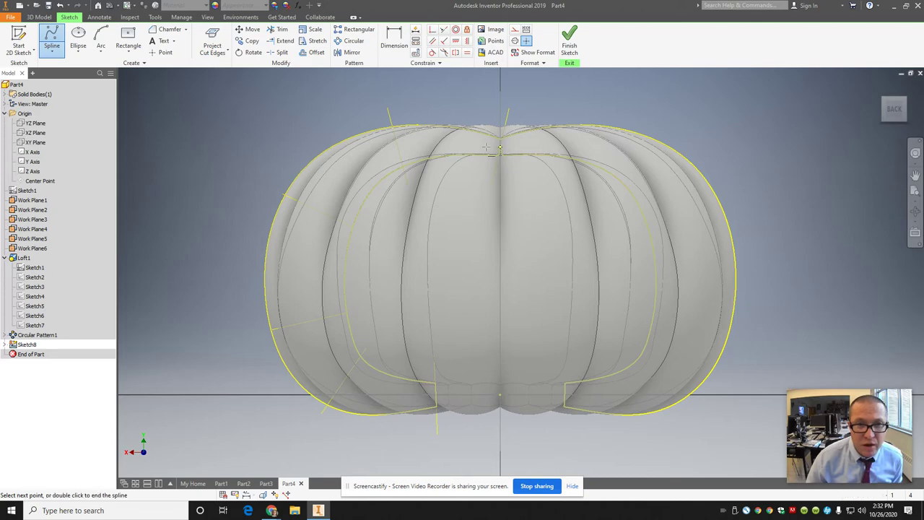
click(444, 135)
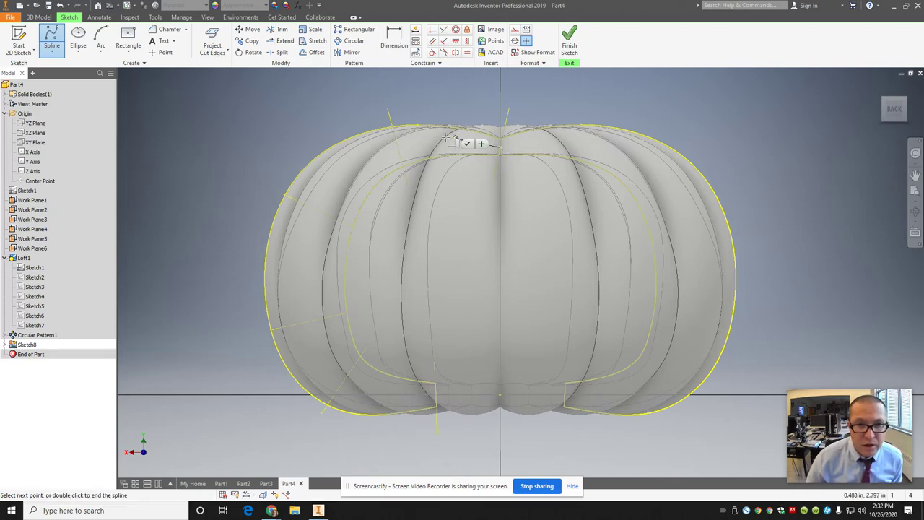
click(396, 141)
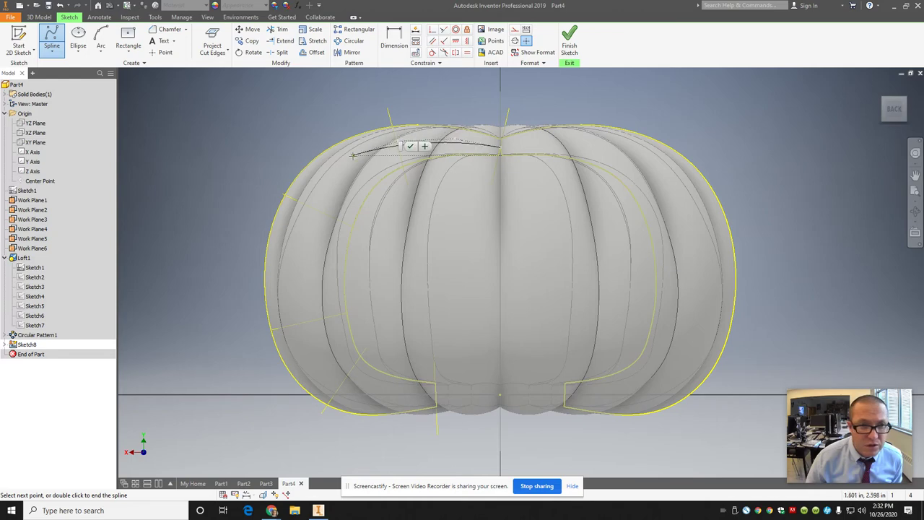
click(352, 155)
click(308, 187)
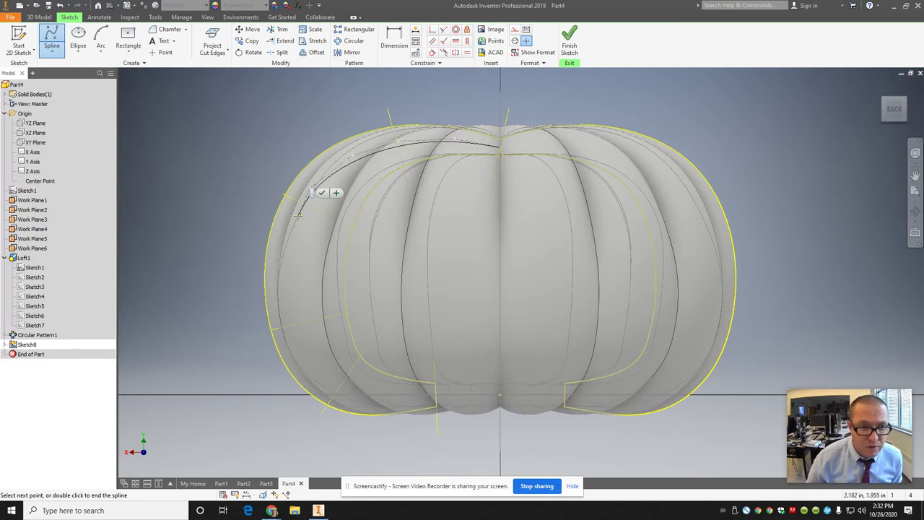
click(284, 237)
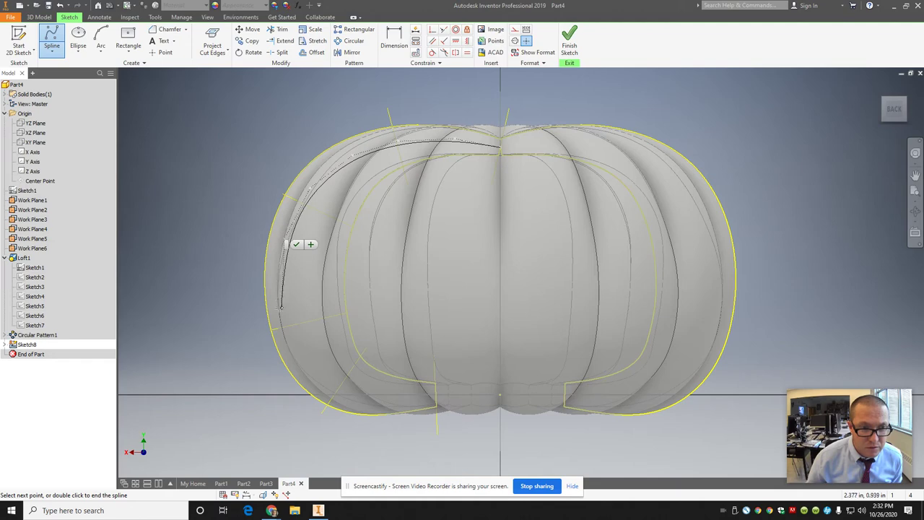
click(280, 308)
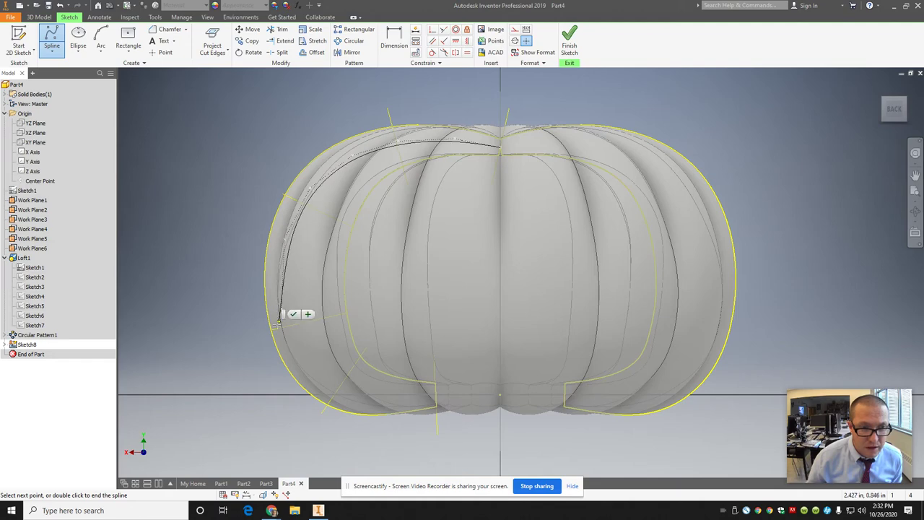
click(304, 375)
click(342, 397)
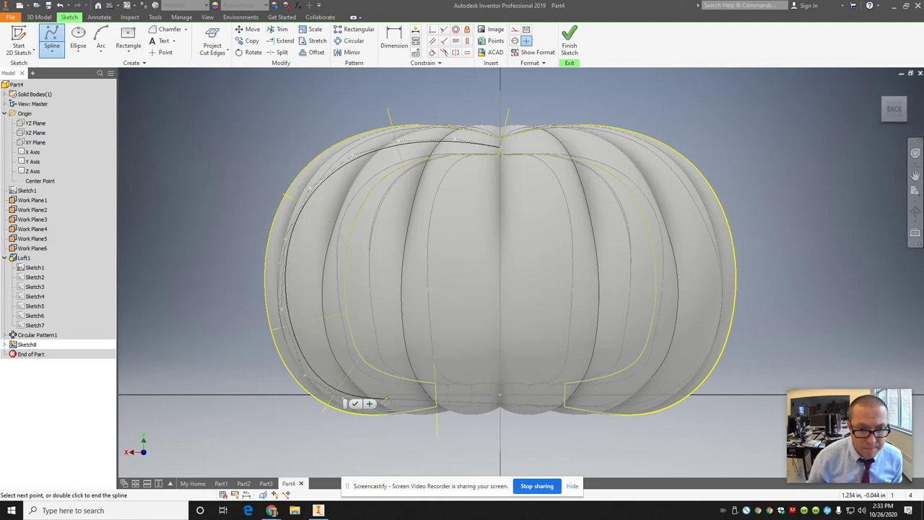
click(395, 399)
click(437, 400)
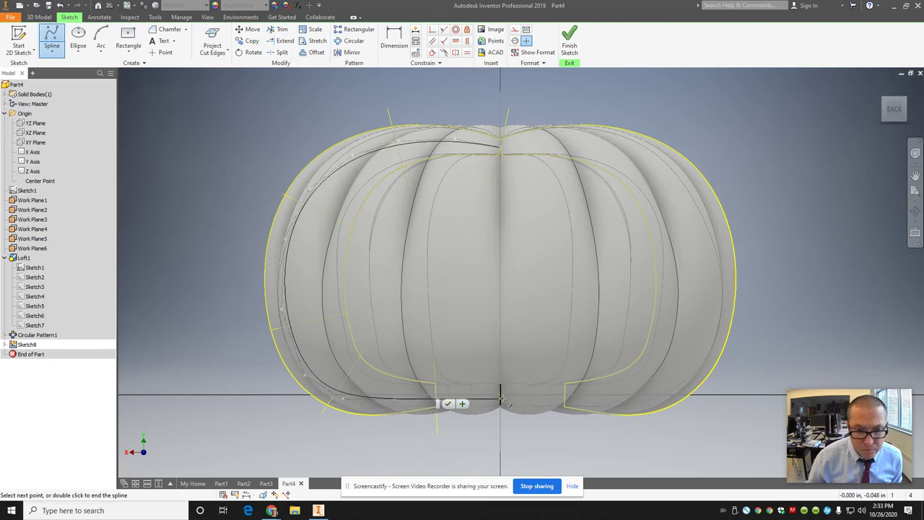
click(502, 398)
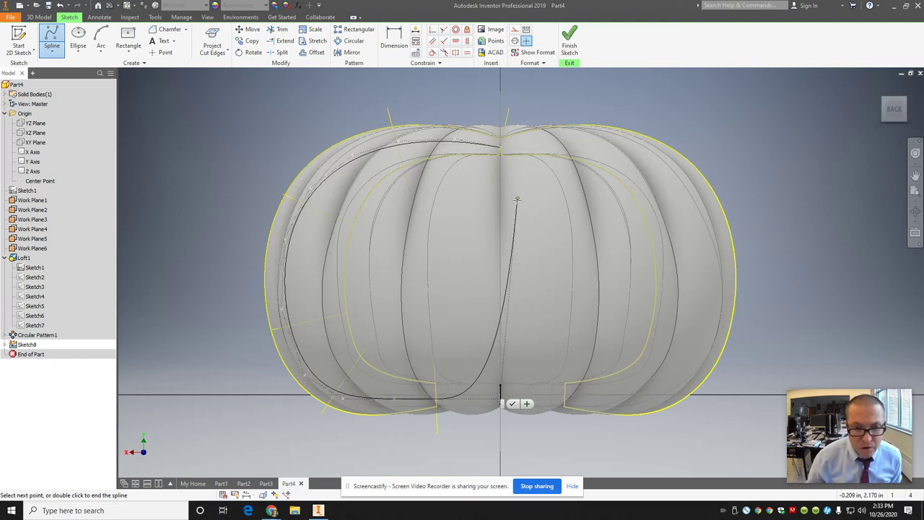
click(512, 404)
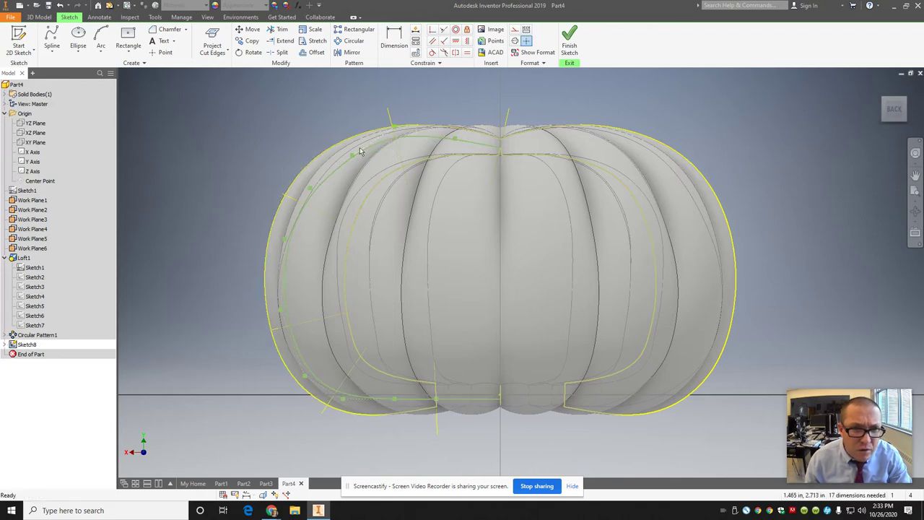
Drag the spline's upper-left and left-side points to follow the outline more closely.
drag(340, 150, 329, 152)
drag(305, 190, 296, 187)
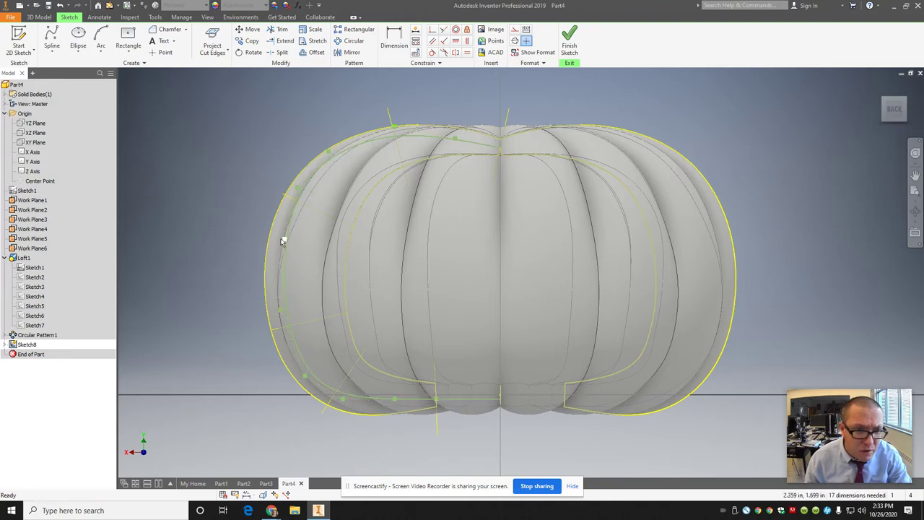
drag(281, 242, 276, 315)
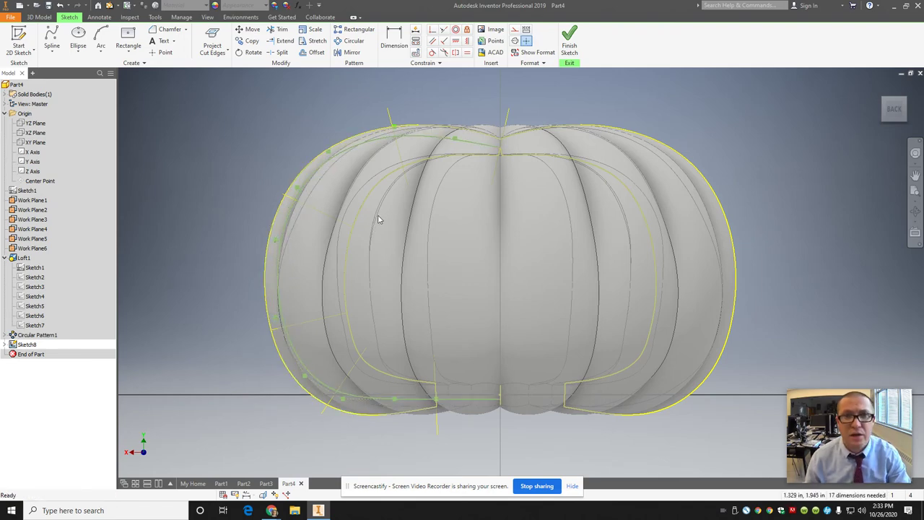
click(53, 53)
Close the profile with a vertical centre line from top to bottom and finish the sketch.
click(46, 75)
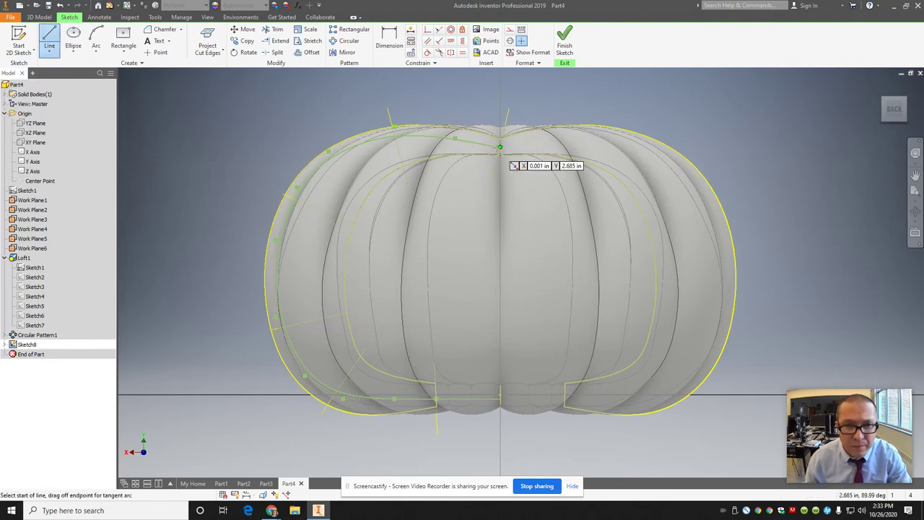
mouse_move(499, 147)
mouse_down()
mouse_move(515, 414)
mouse_move(500, 398)
mouse_up()
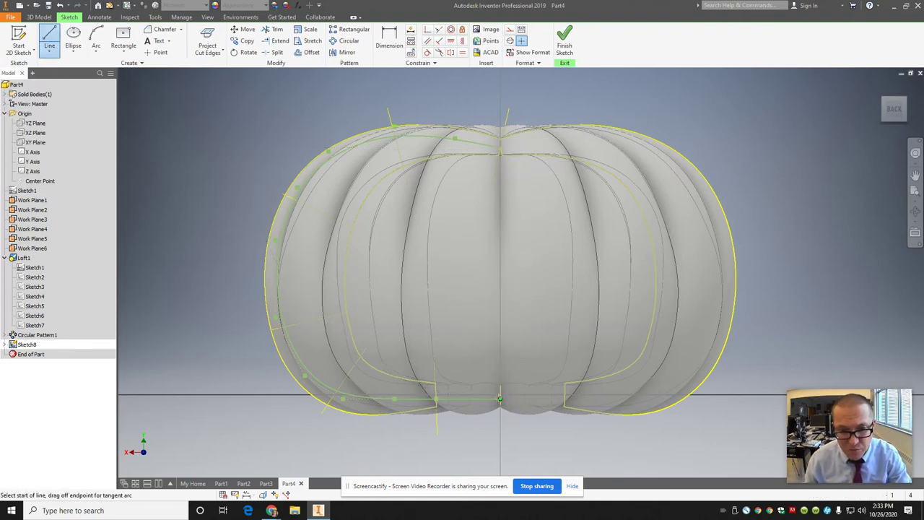
click(567, 45)
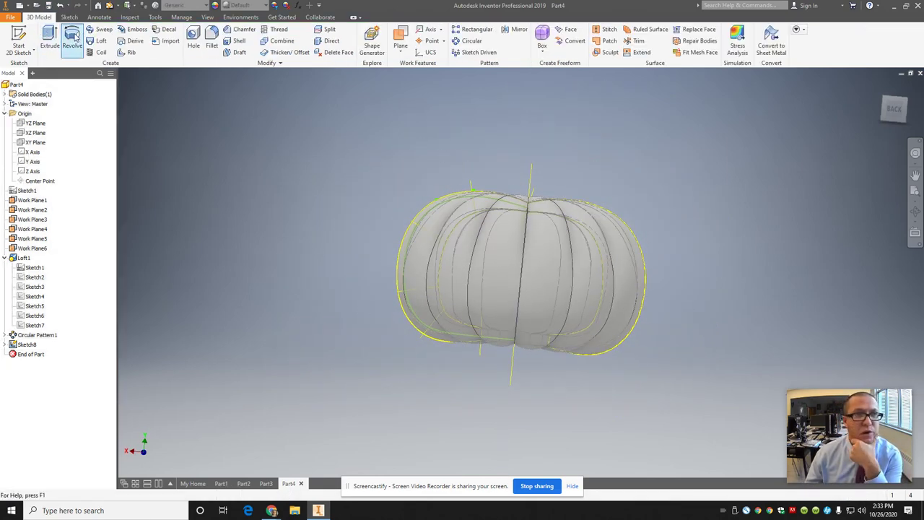
Revolve the half profile a full turn around the vertical centre line, then inspect it.
click(73, 38)
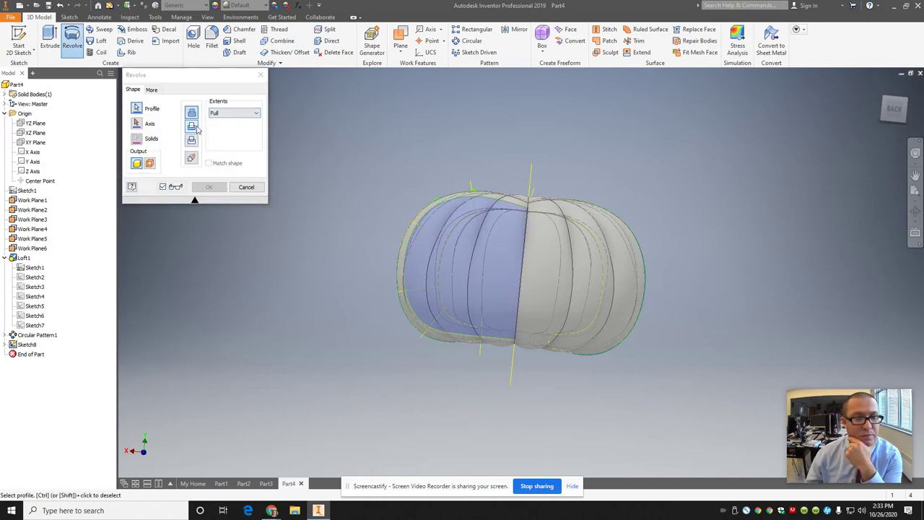
click(135, 124)
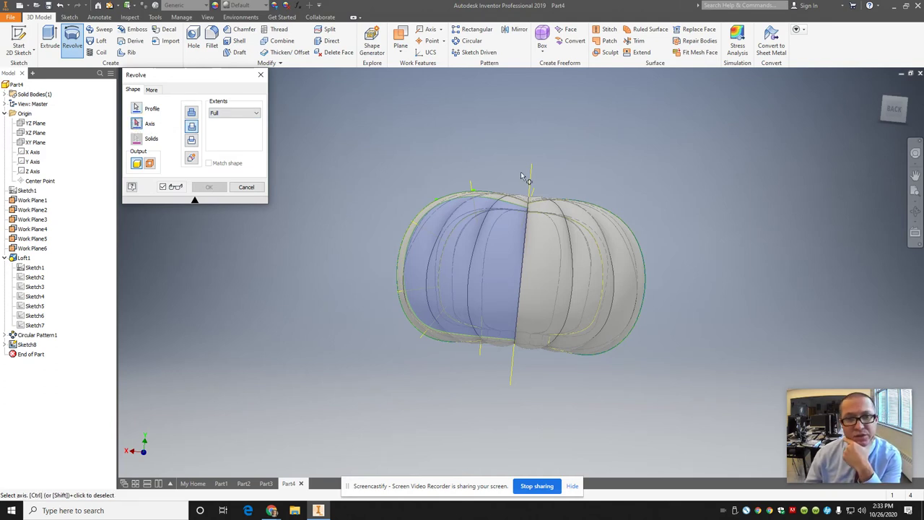
click(521, 275)
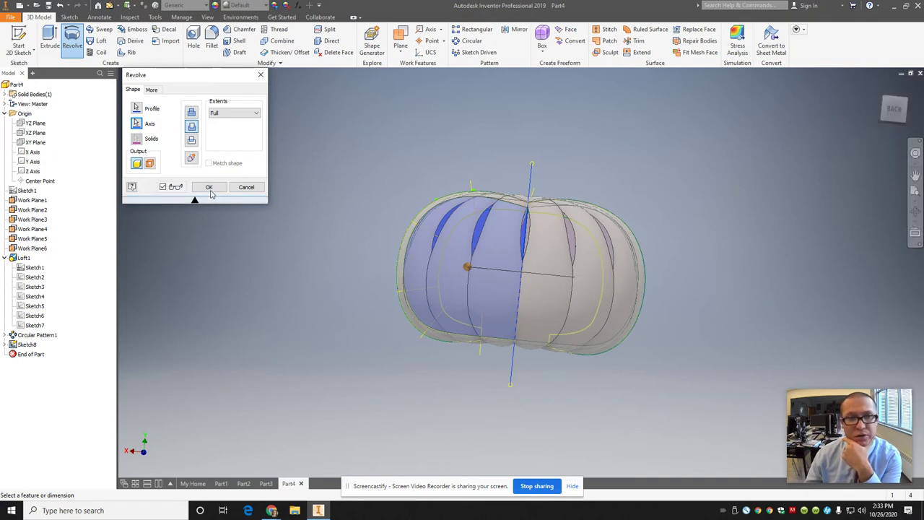
click(209, 188)
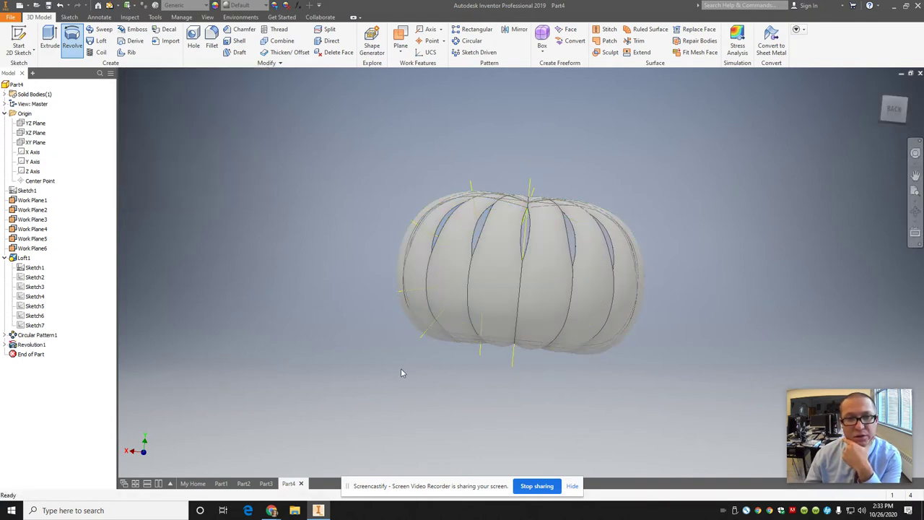
click(894, 101)
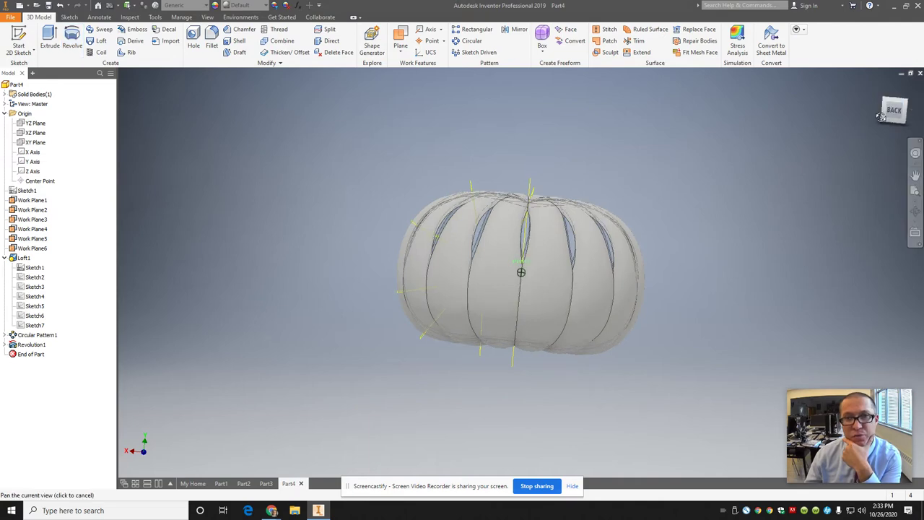
shift+middle_drag(821, 161, 763, 117)
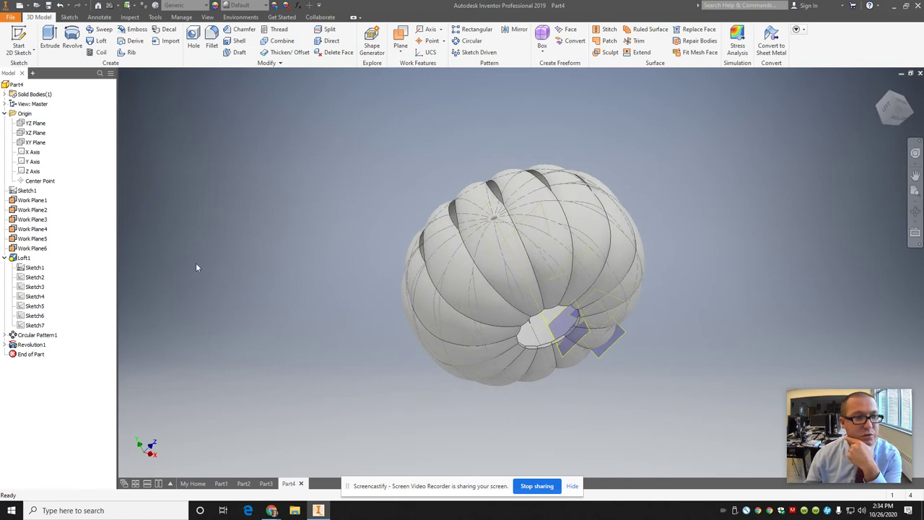
Edit Sketch8 twice, nudging spline points near the upper right shoulder to hug the ribs.
click(5, 345)
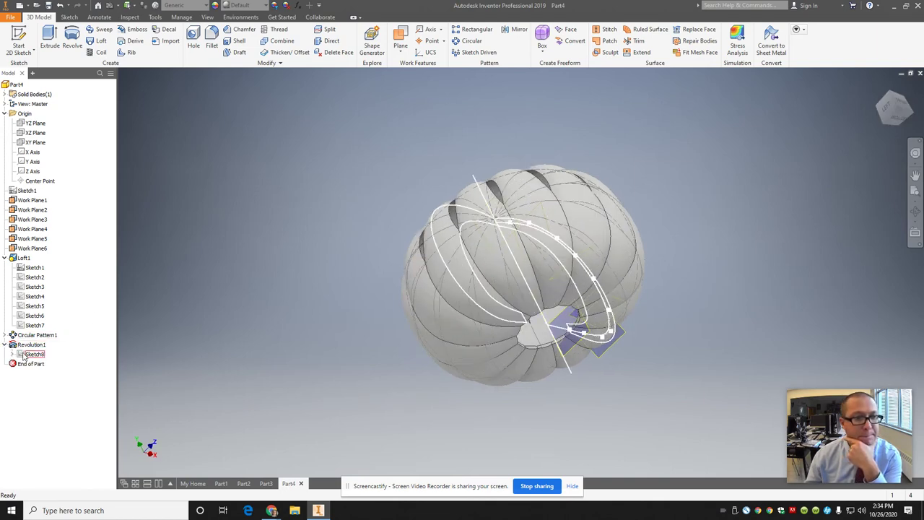
double_click(25, 355)
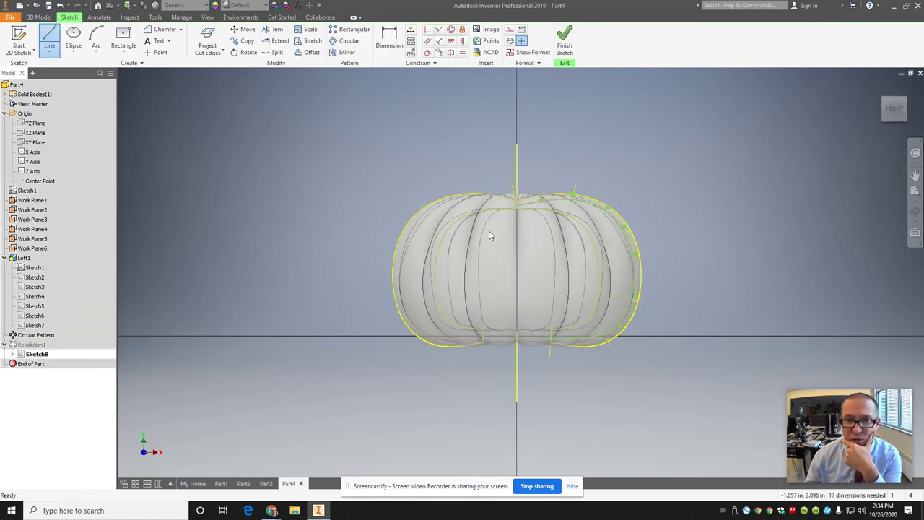
key(Escape)
drag(608, 210, 605, 210)
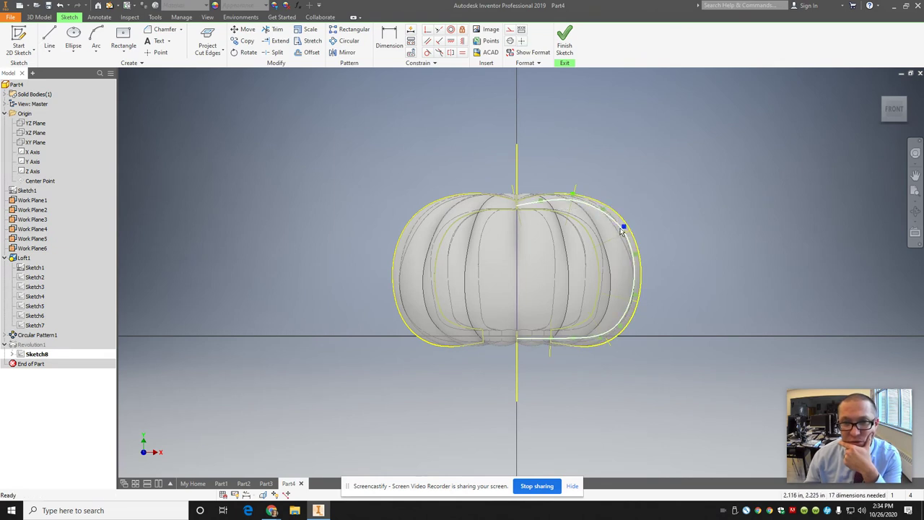
click(565, 45)
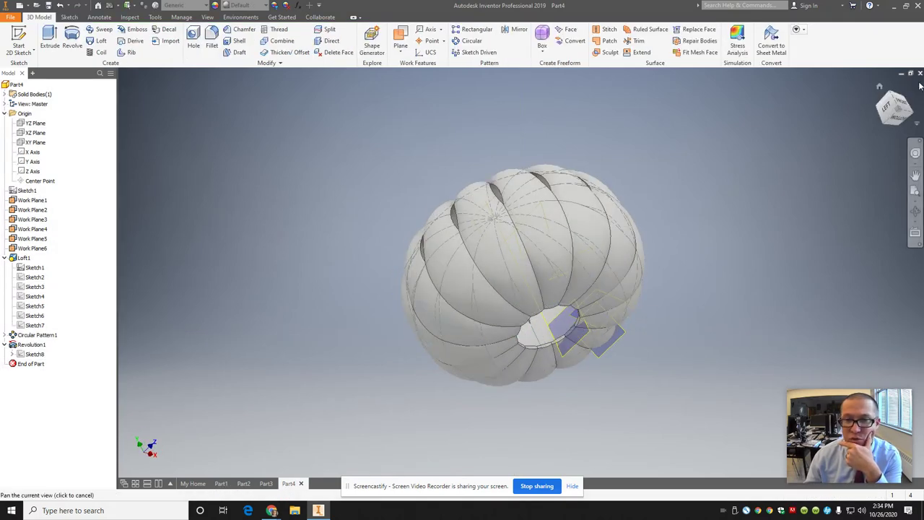
double_click(22, 356)
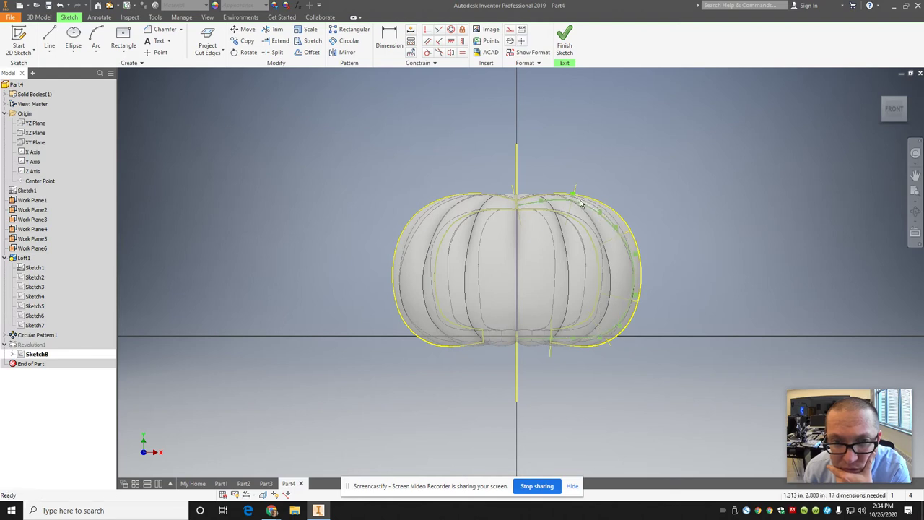
drag(572, 197, 573, 195)
mouse_move(635, 296)
mouse_down()
mouse_move(626, 292)
mouse_move(635, 292)
mouse_up()
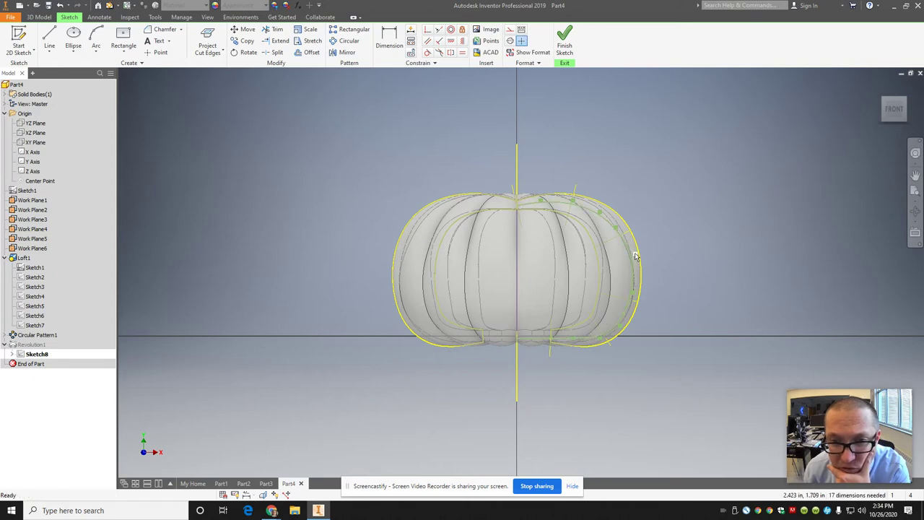
click(565, 39)
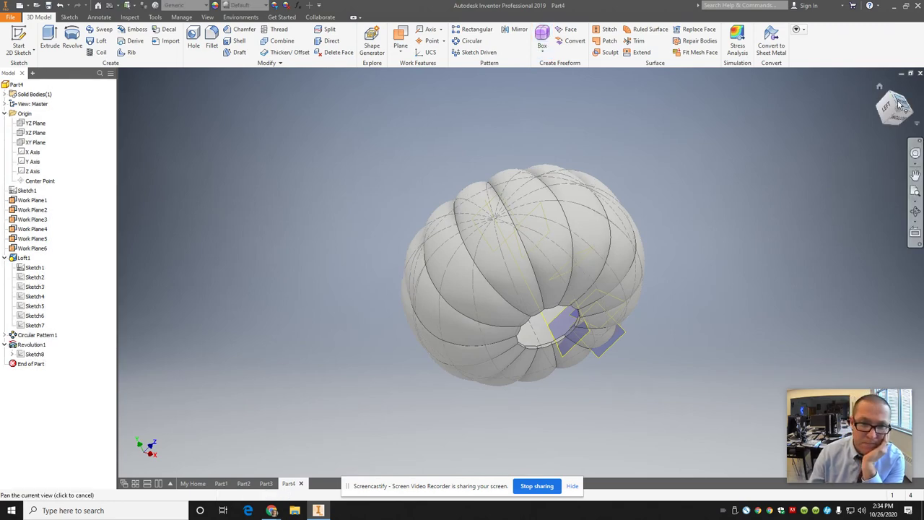
drag(901, 113, 869, 109)
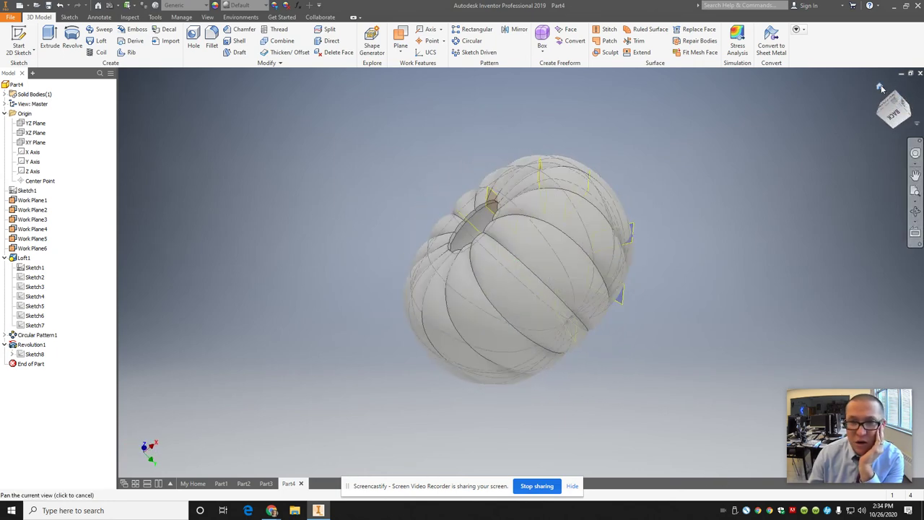
click(879, 86)
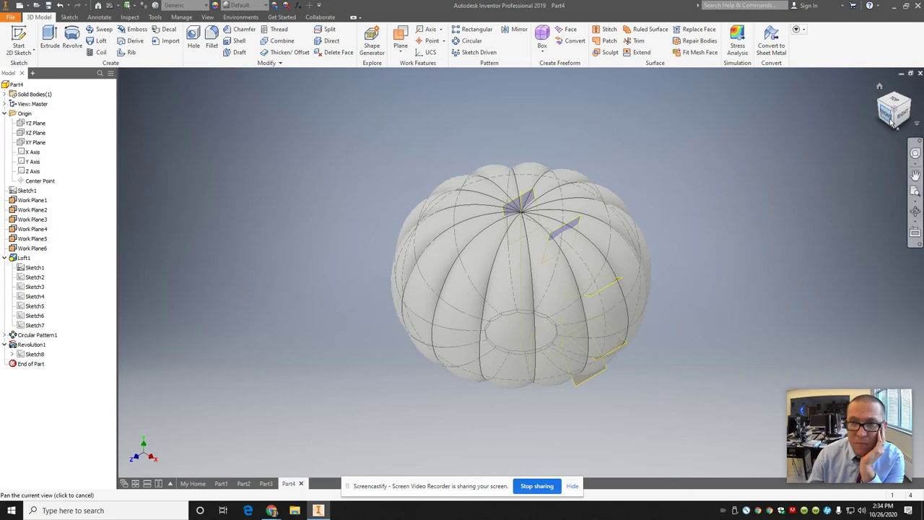
click(890, 120)
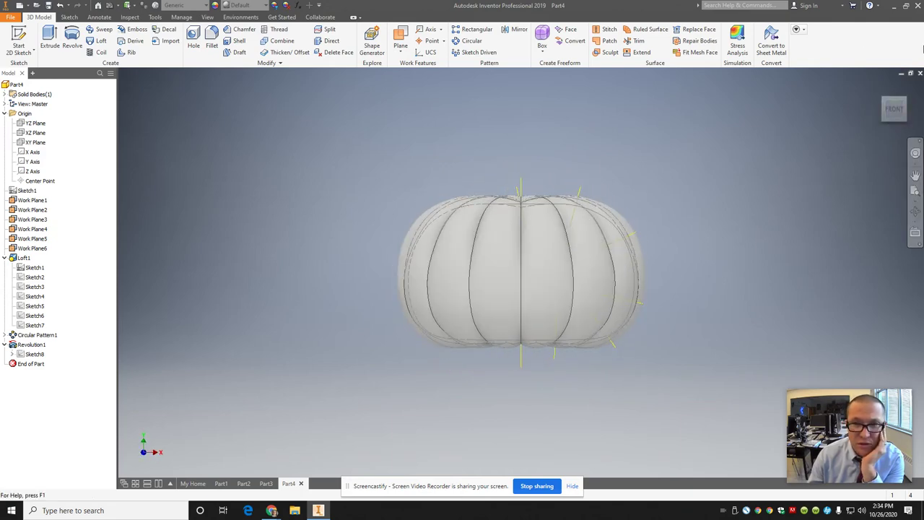
click(882, 99)
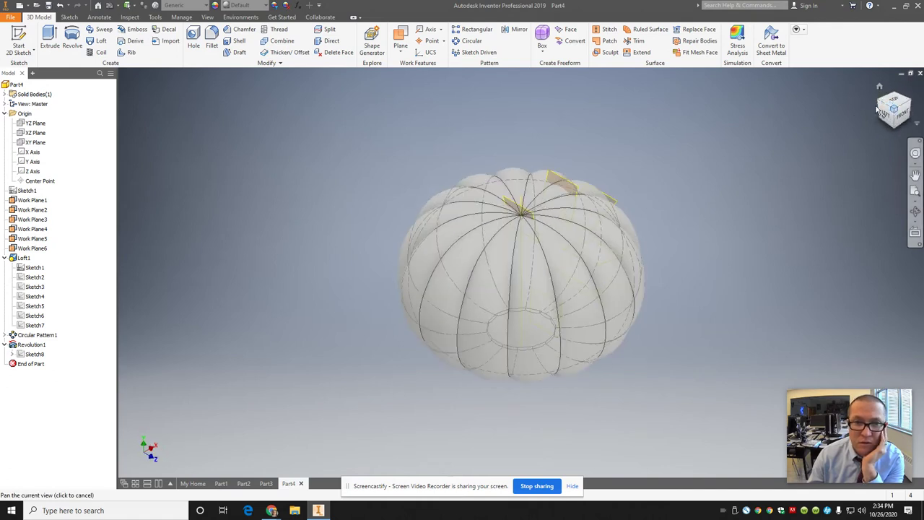
Make the YZ Plane visible and hide Work Plane1 and Work Plane2.
right_click(16, 125)
click(50, 187)
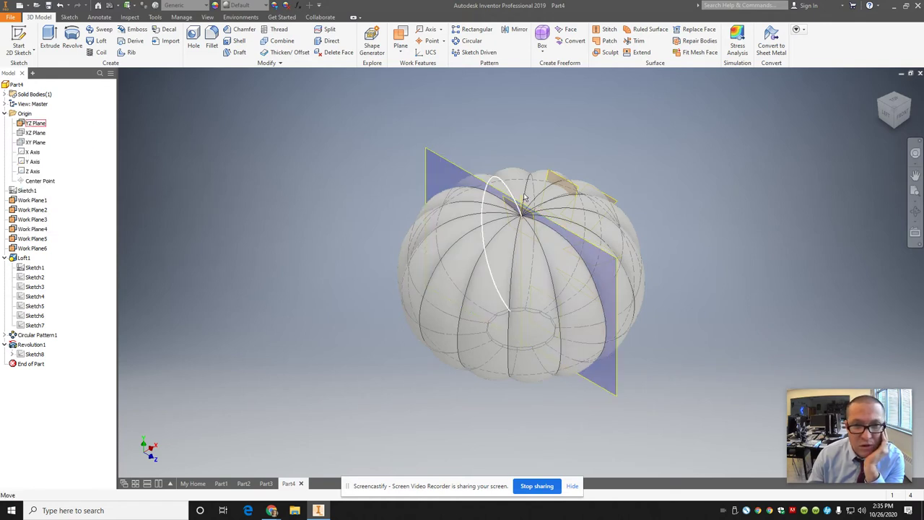
click(15, 203)
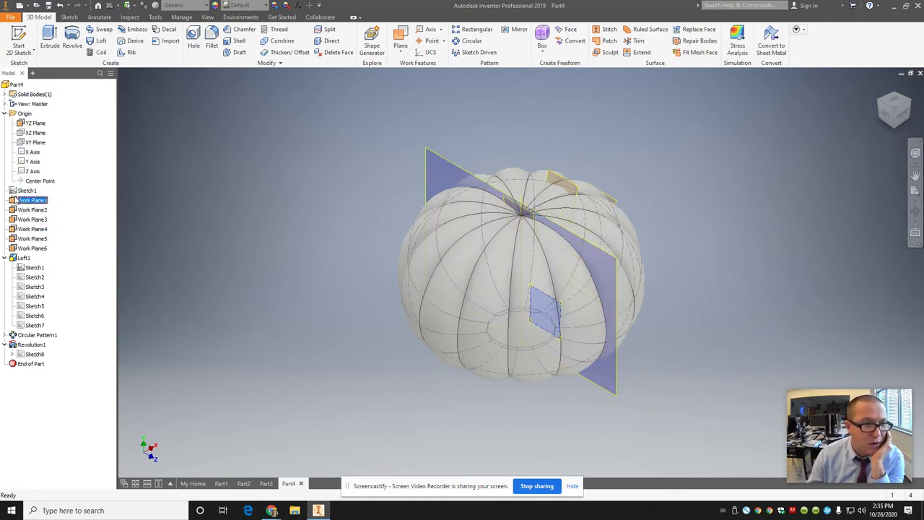
right_click(16, 201)
click(17, 209)
right_click(18, 210)
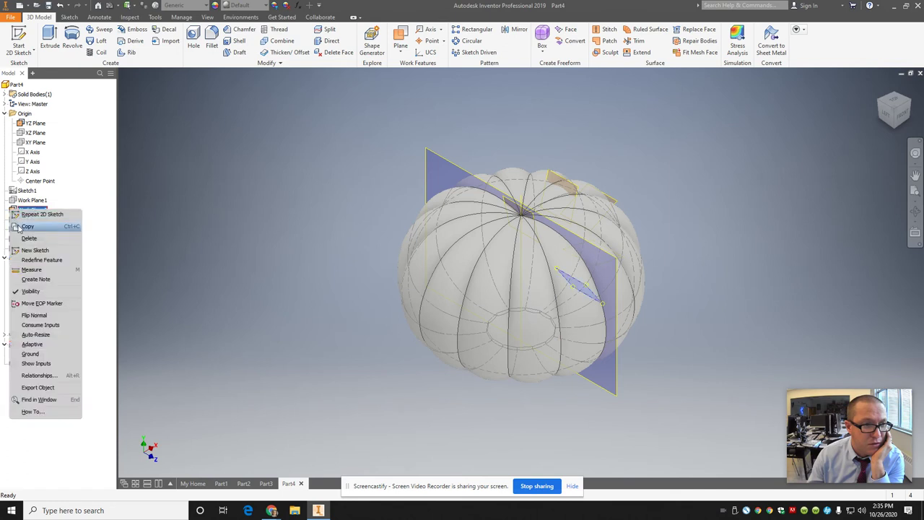
click(29, 291)
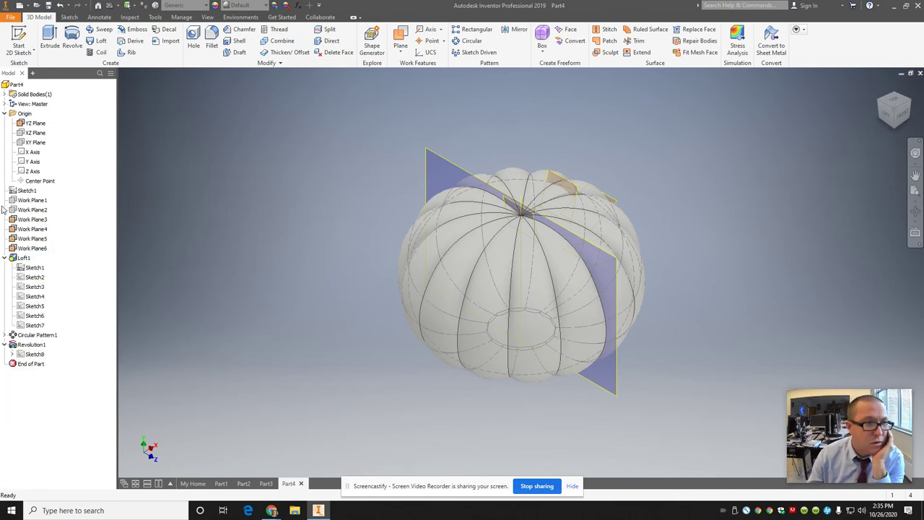
Hide Work Plane4, Work Plane5 and Work Plane6.
right_click(17, 228)
click(36, 308)
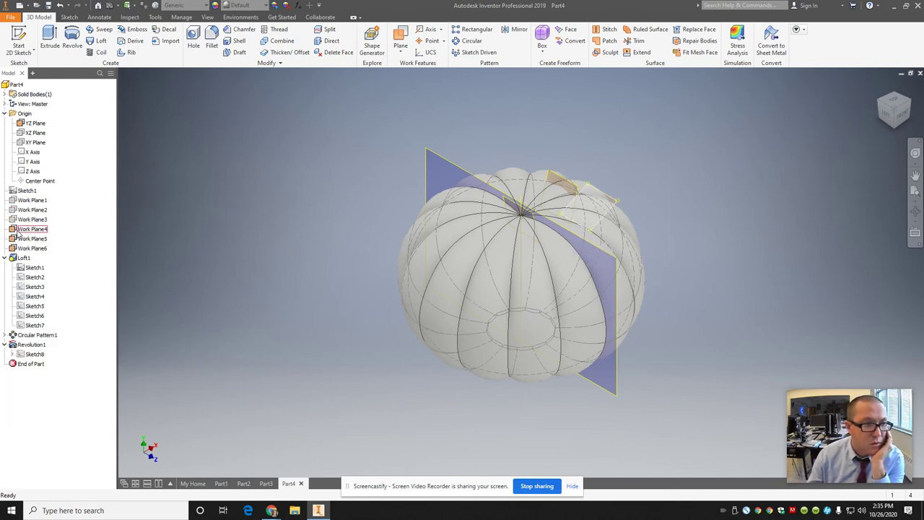
right_click(16, 238)
click(36, 303)
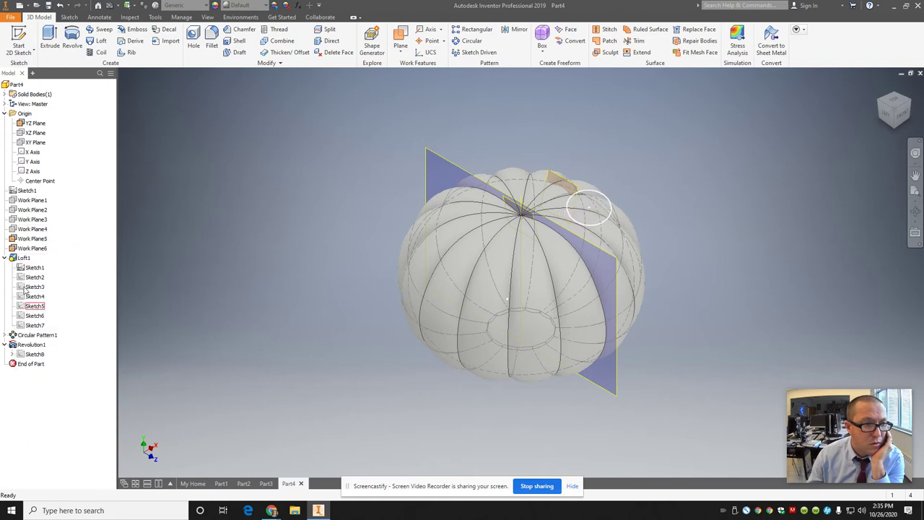
right_click(12, 238)
click(33, 322)
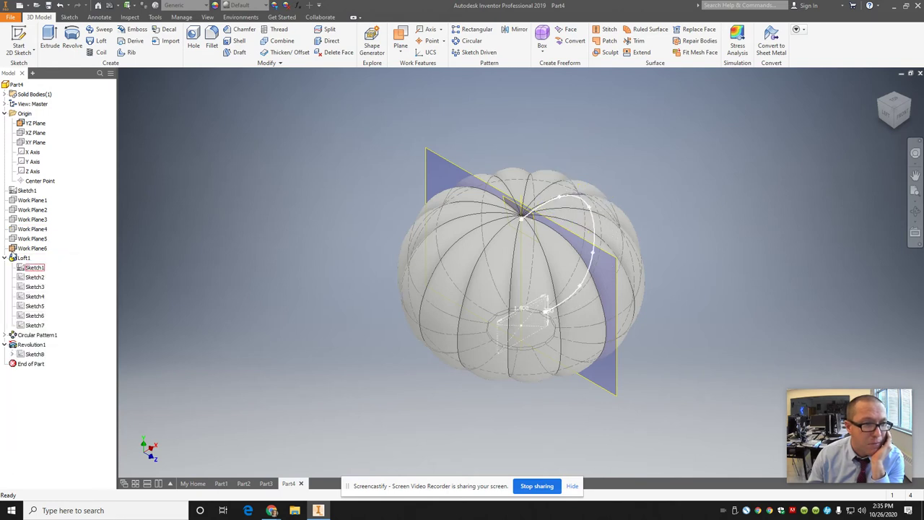
right_click(13, 248)
click(40, 330)
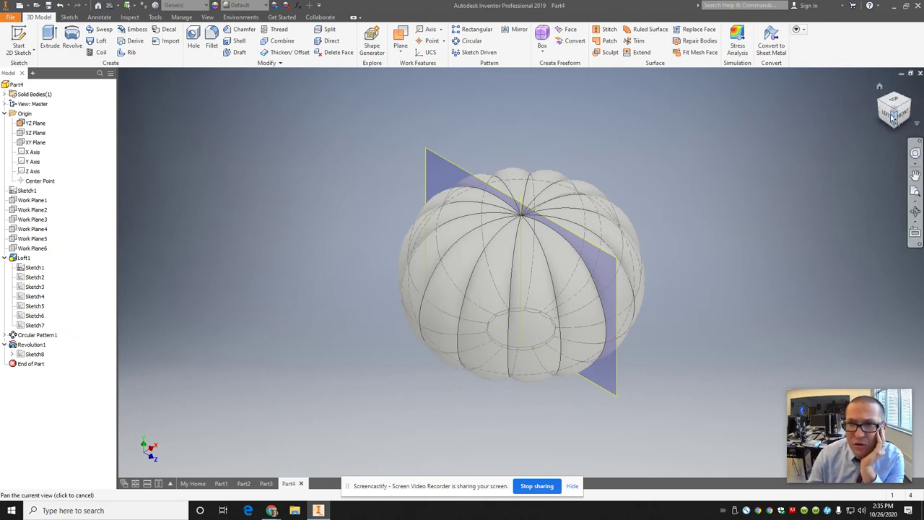
mouse_move(888, 115)
mouse_down()
mouse_move(885, 127)
mouse_move(902, 119)
mouse_up()
Start Sketch9 on the YZ Plane, zoom to check it, then finish it.
click(19, 40)
click(449, 169)
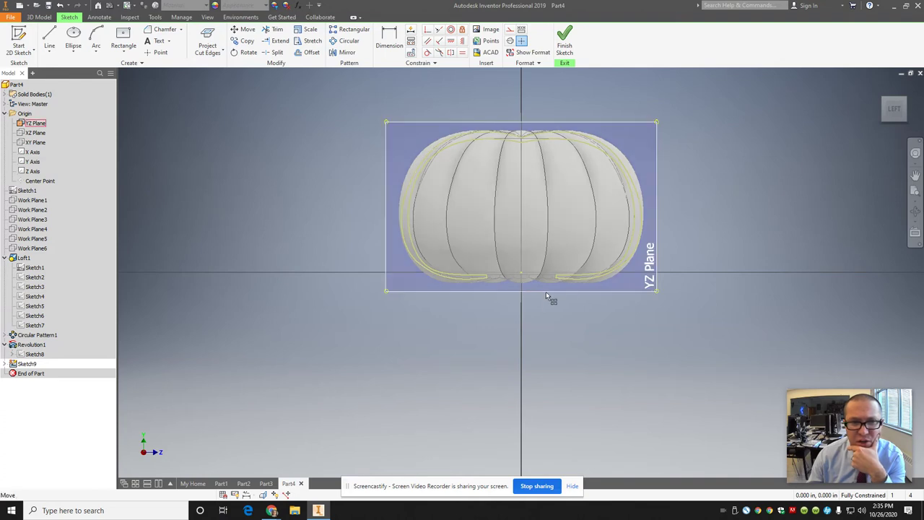
scroll(614, 271, up, 3)
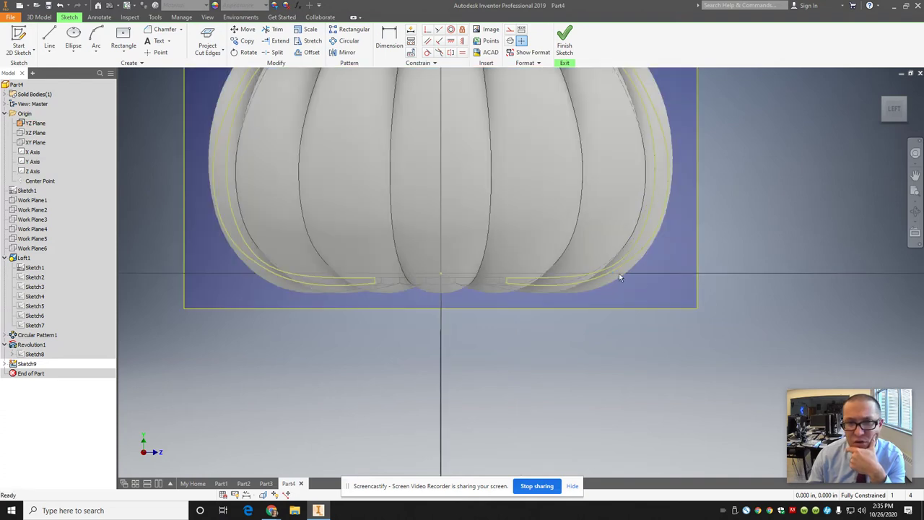
scroll(619, 275, up, 3)
scroll(618, 275, down, 8)
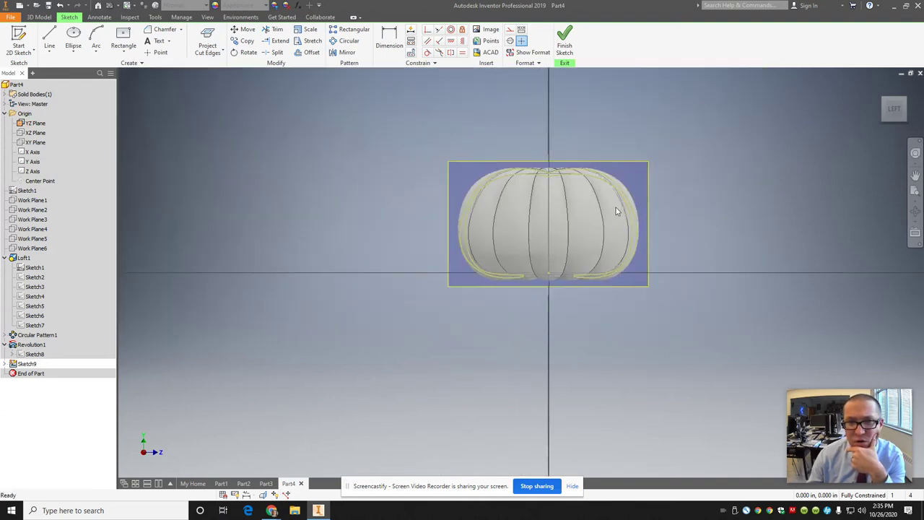
scroll(640, 185, up, 6)
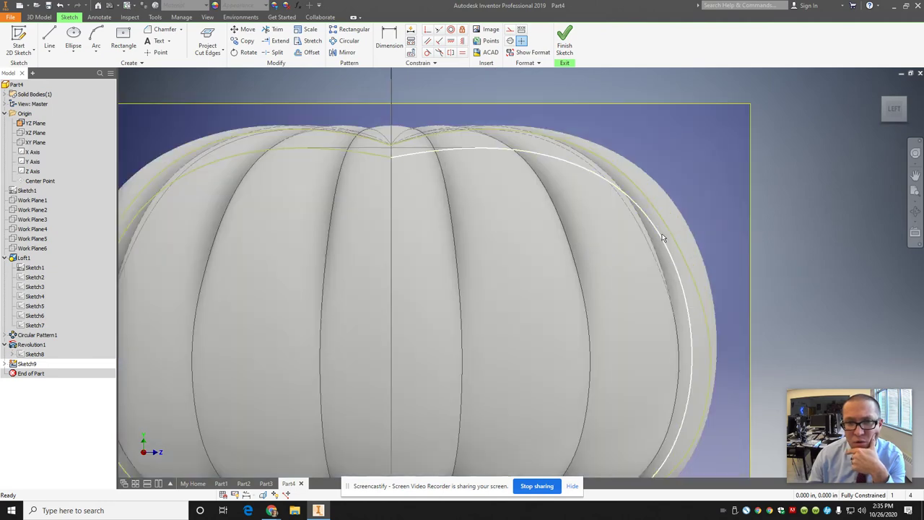
scroll(412, 223, down, 7)
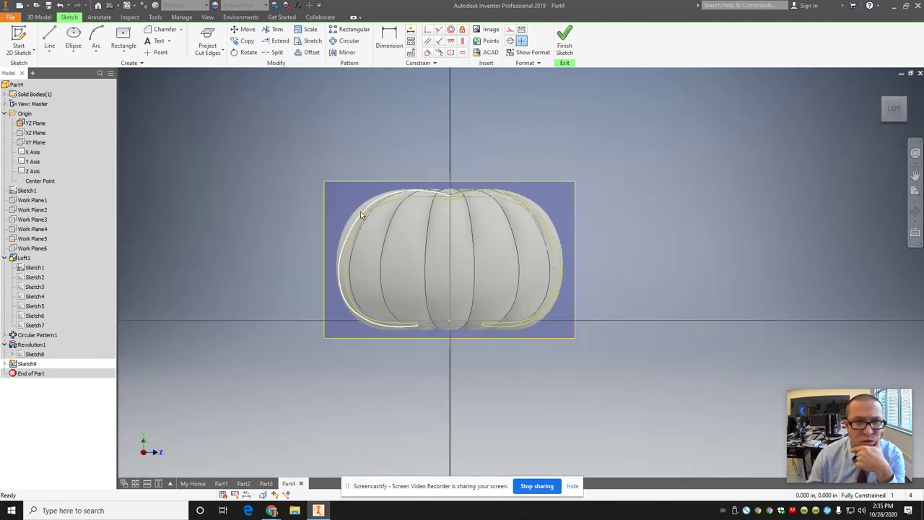
scroll(364, 216, up, 7)
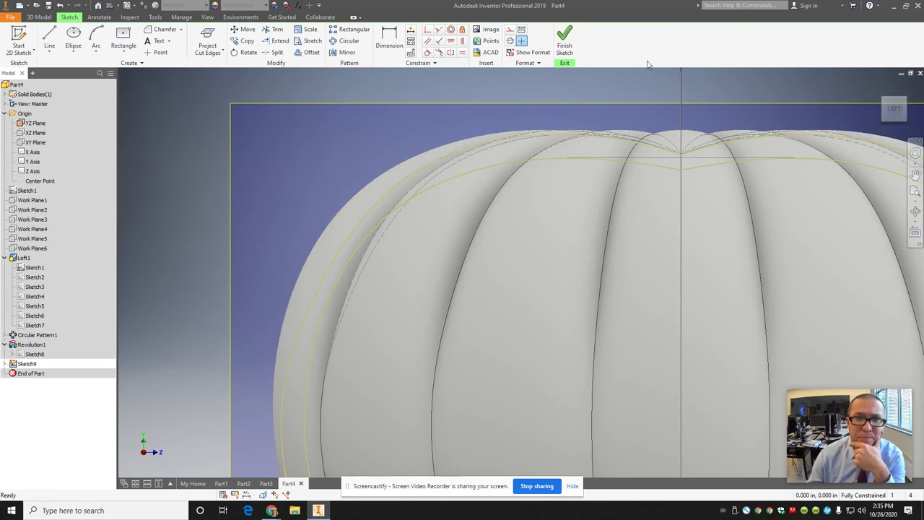
click(564, 46)
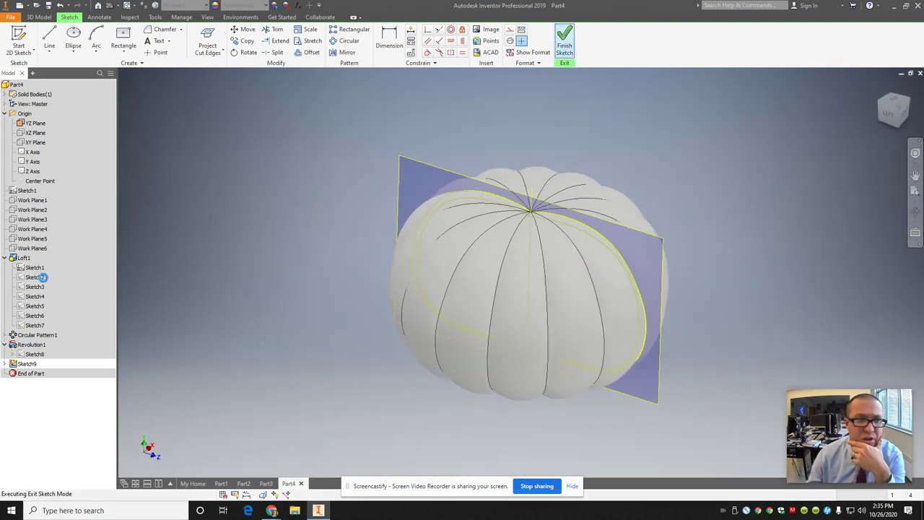
Hide Sketch9, return to the home view and start a new sketch on the YZ Plane.
right_click(26, 364)
click(37, 395)
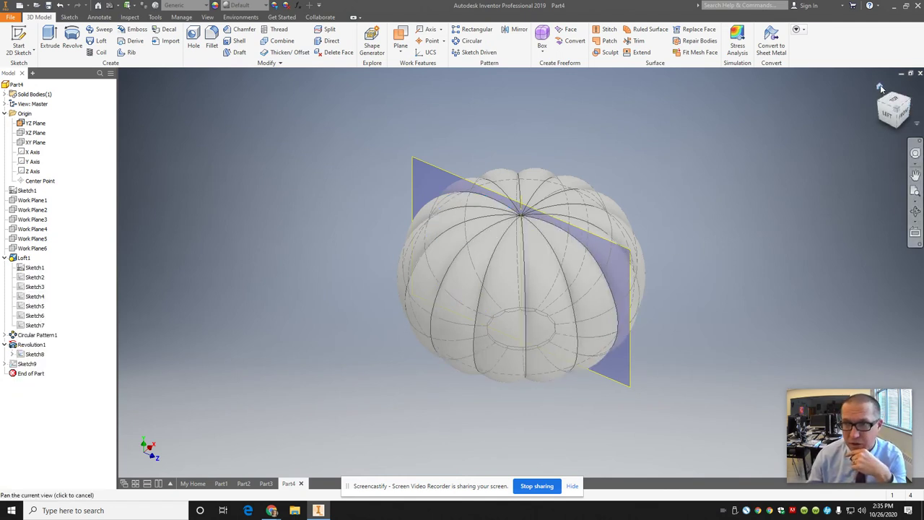
click(881, 87)
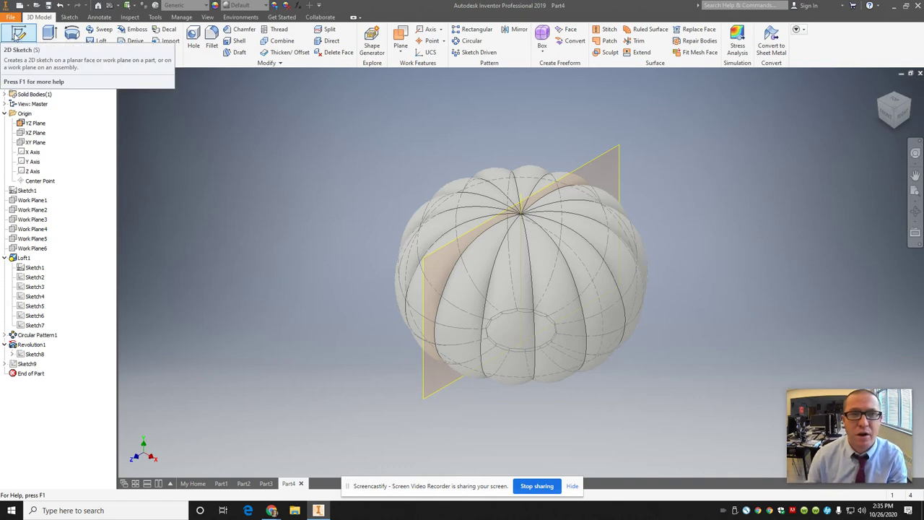
click(18, 34)
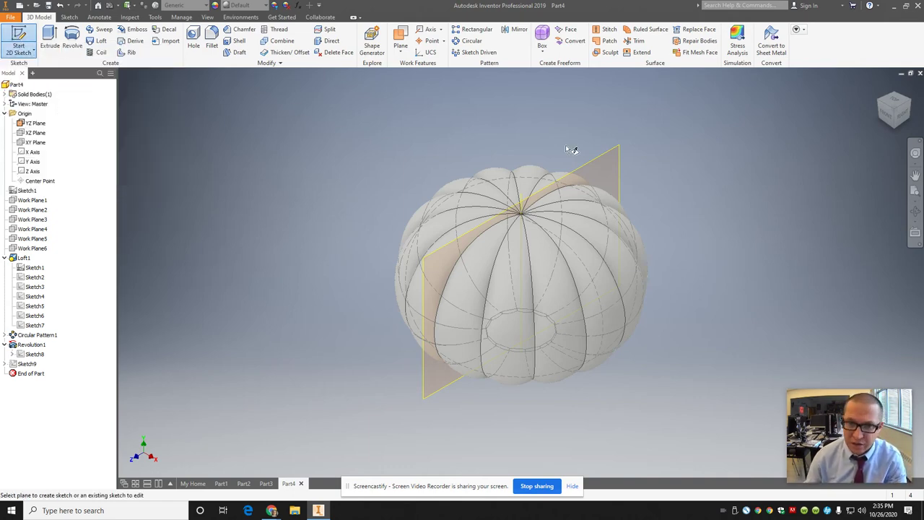
click(607, 159)
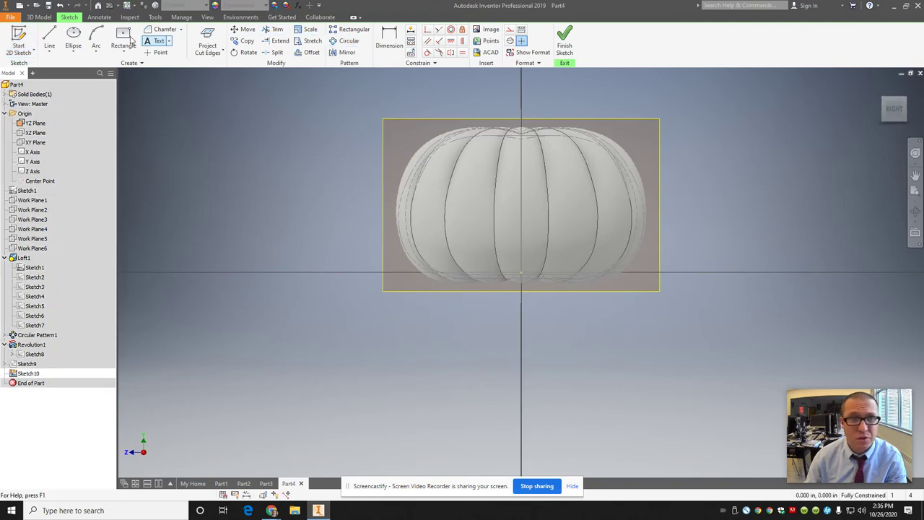
Draw a spline rising from the pumpkin's top centre and drag its fit points into a curve.
click(49, 52)
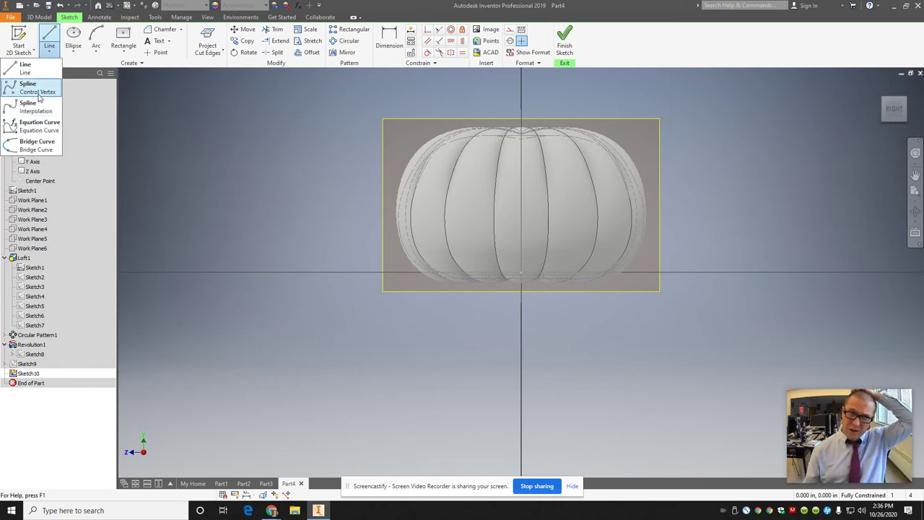
click(39, 93)
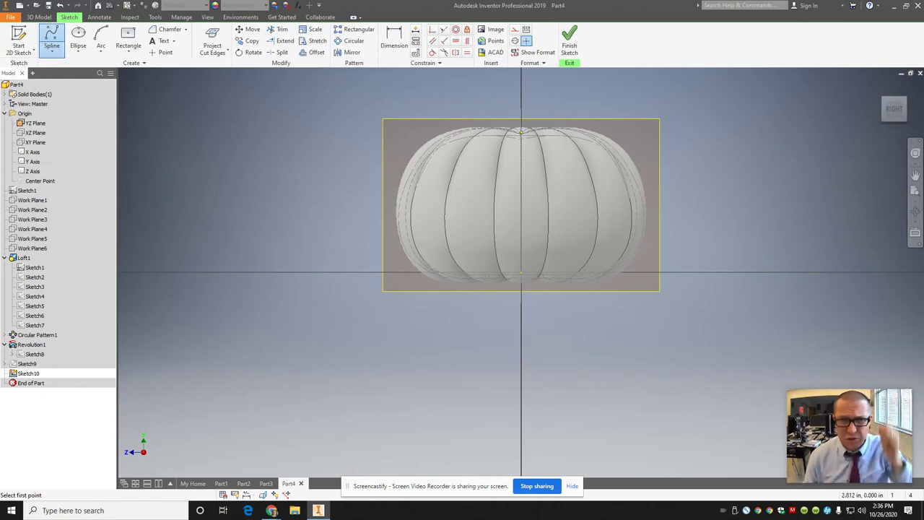
scroll(522, 133, up, 3)
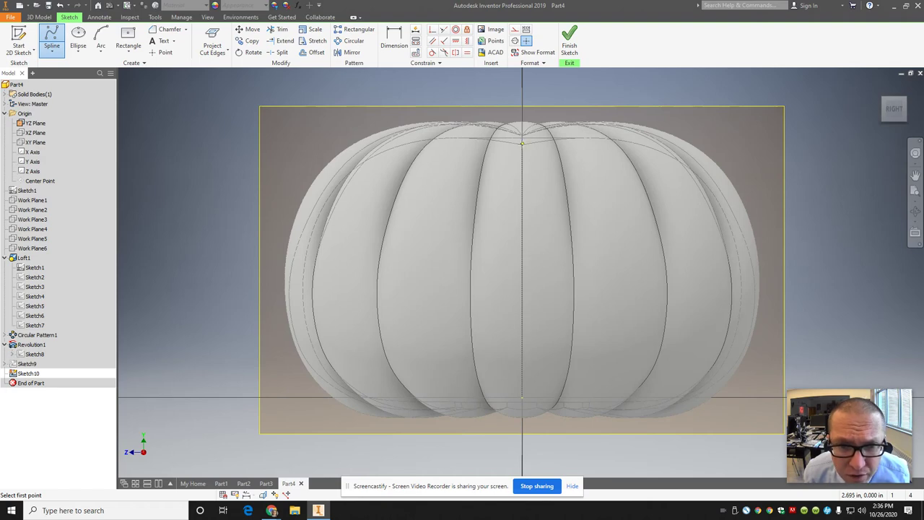
click(521, 143)
click(528, 108)
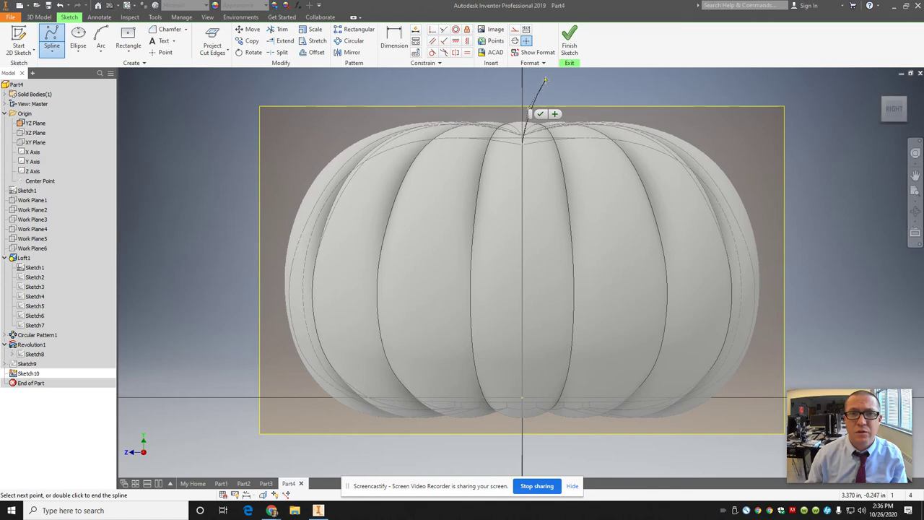
scroll(546, 75, down, 5)
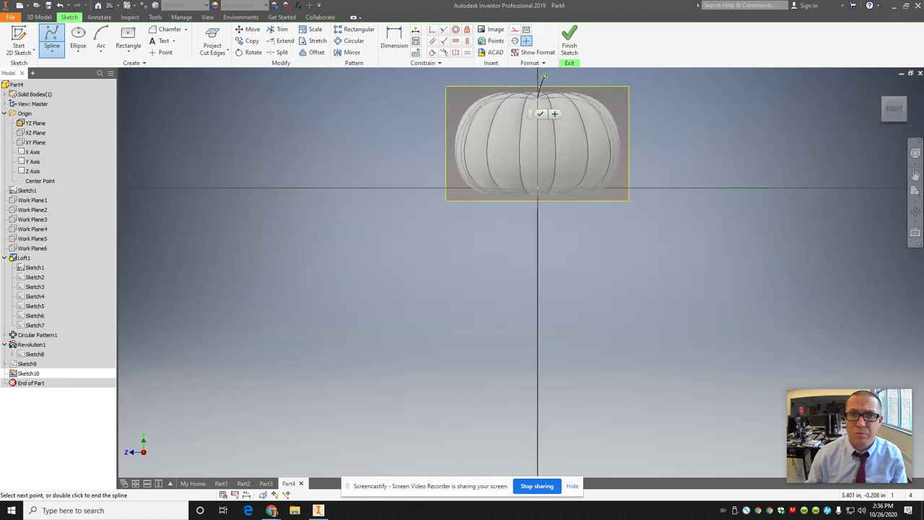
click(547, 77)
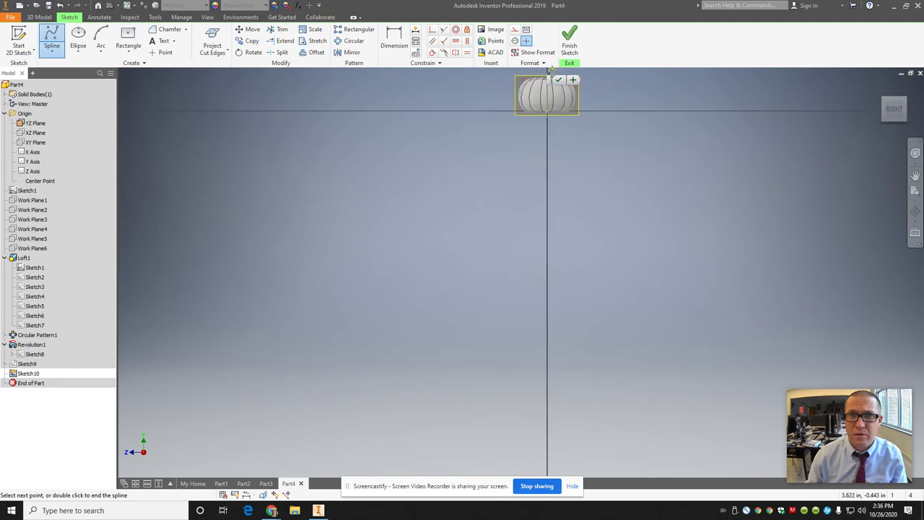
scroll(552, 68, up, 4)
middle_drag(551, 69, 489, 165)
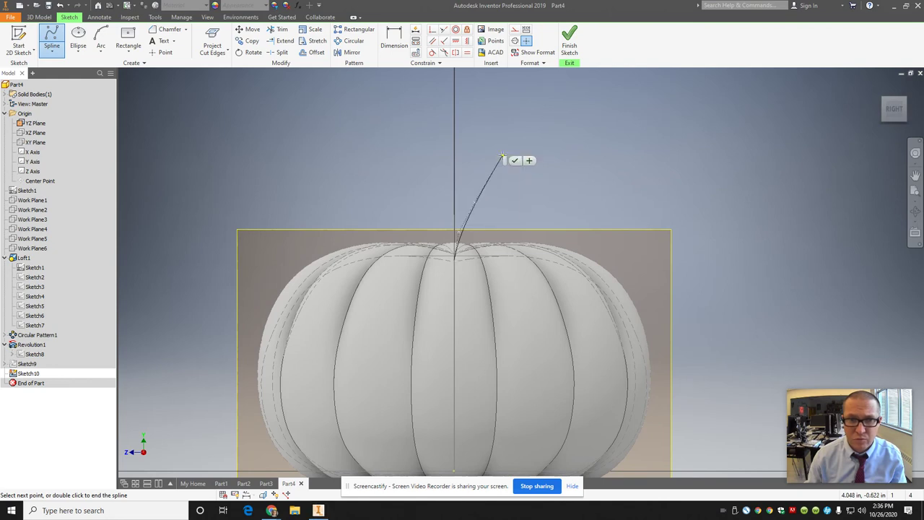
click(510, 157)
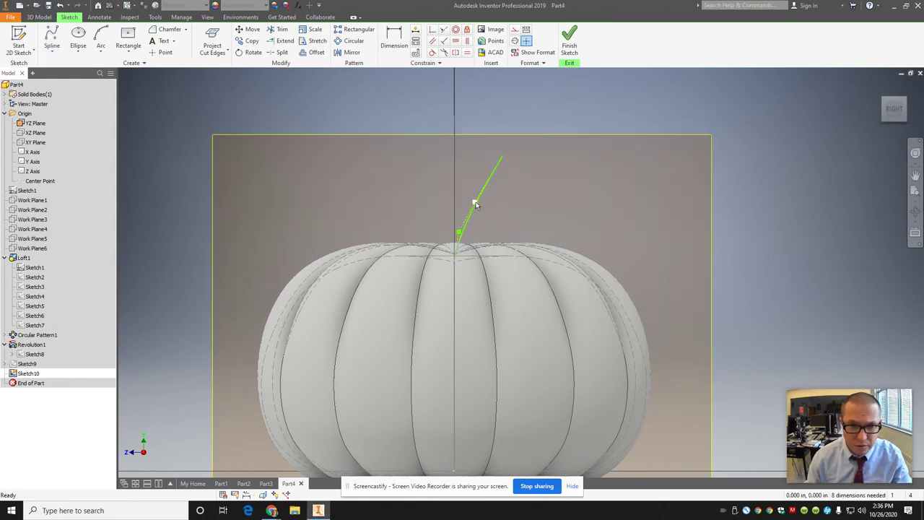
drag(475, 204, 454, 171)
drag(457, 231, 445, 211)
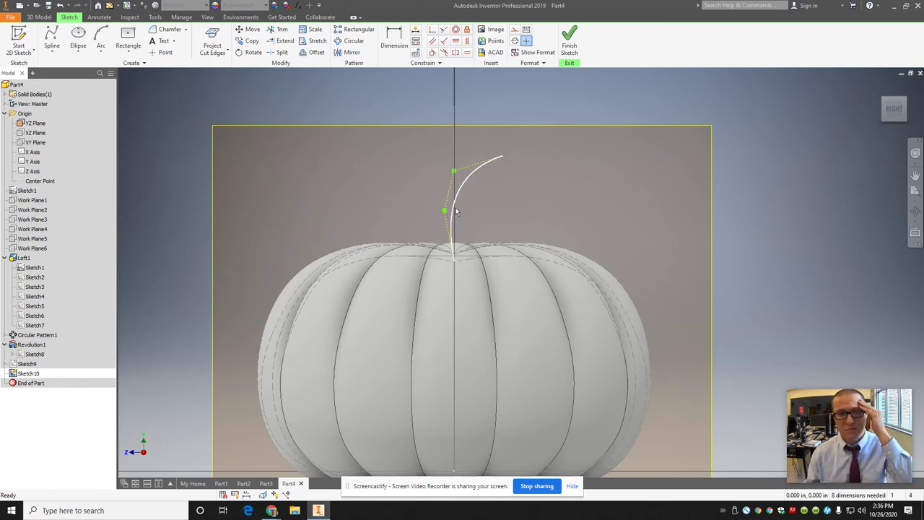
Finish the stem sketch and add a work plane normal to the stem curve at its endpoint.
click(569, 47)
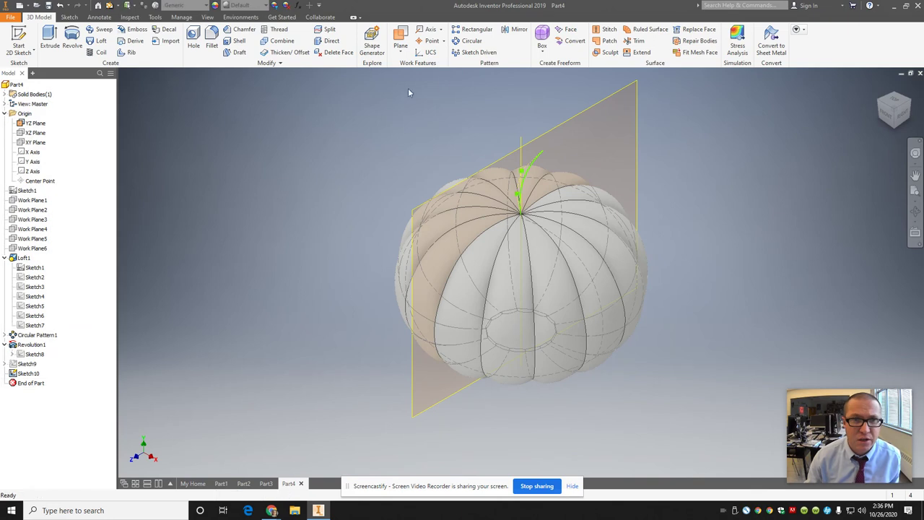
click(406, 52)
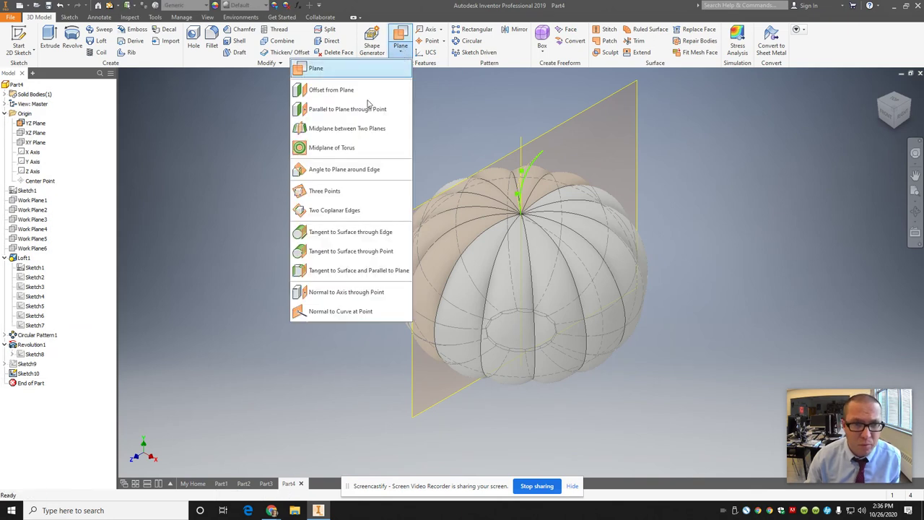
click(348, 311)
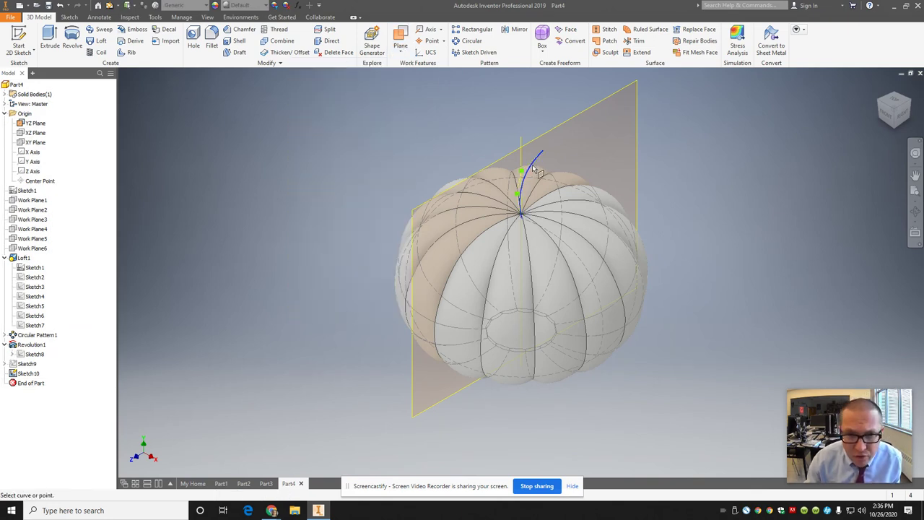
click(535, 169)
click(542, 152)
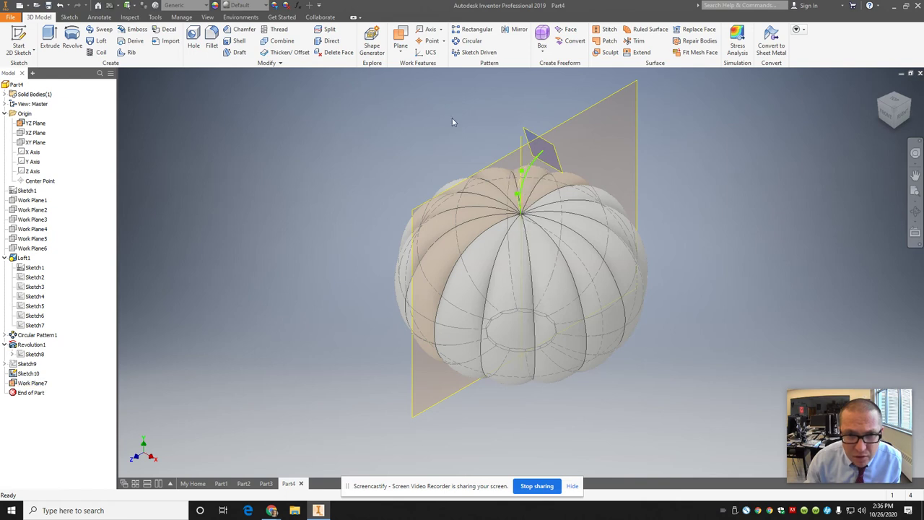
Create Work Plane8 normal to the stem curve and start Sketch11 on it.
click(401, 47)
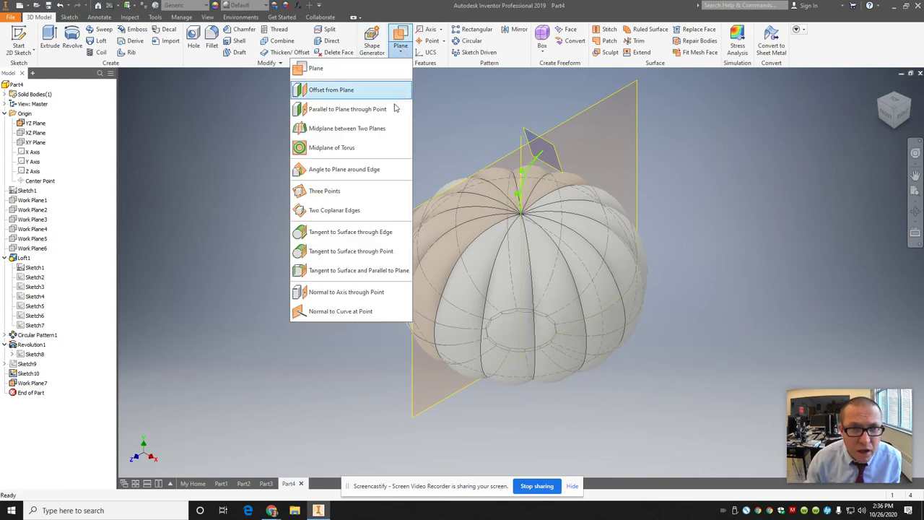
click(351, 315)
click(528, 179)
click(523, 220)
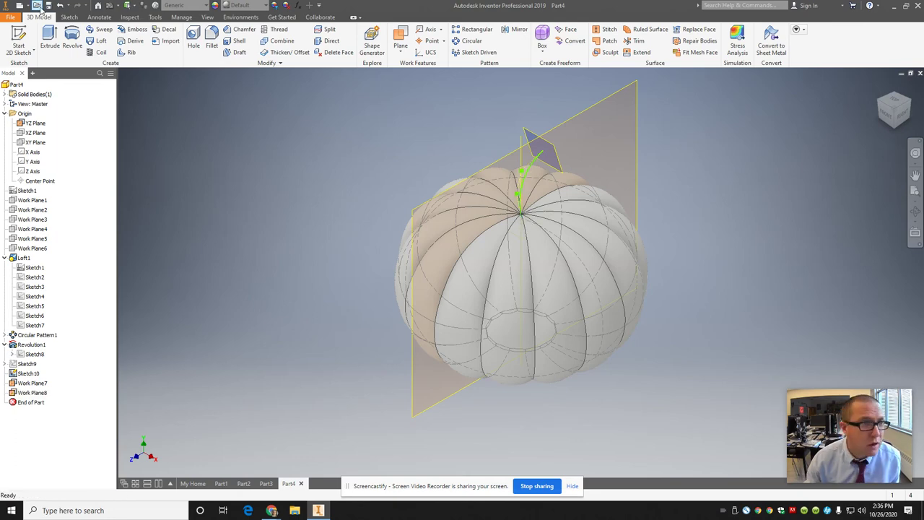
click(19, 37)
click(508, 235)
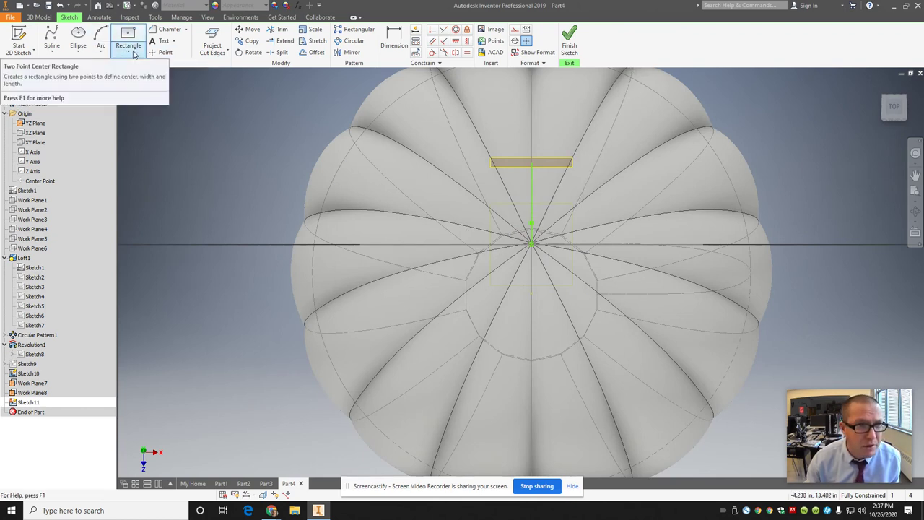
Draw a hexagon centred on the sketch origin around the stem path.
click(133, 55)
click(108, 242)
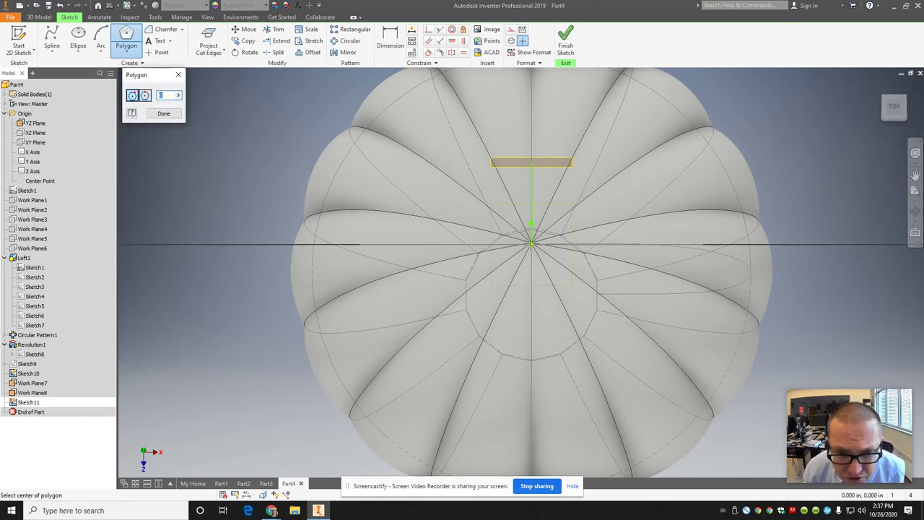
click(531, 244)
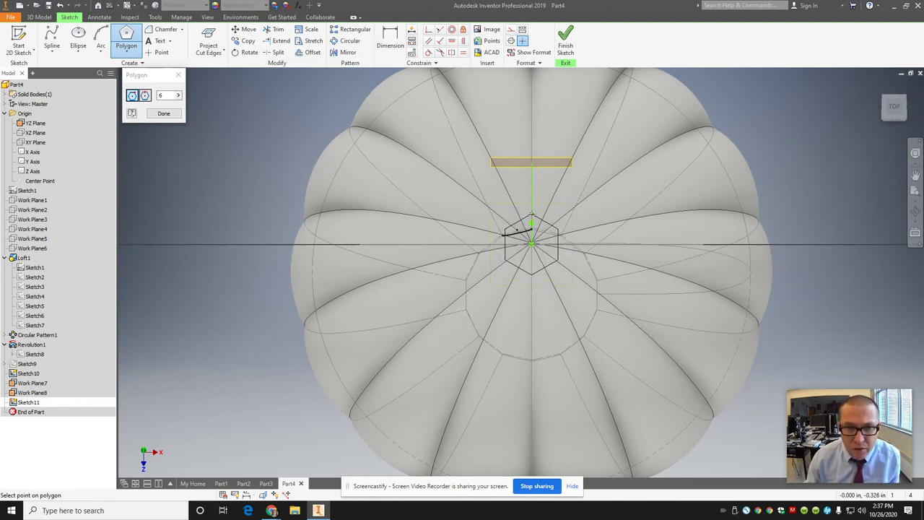
click(532, 209)
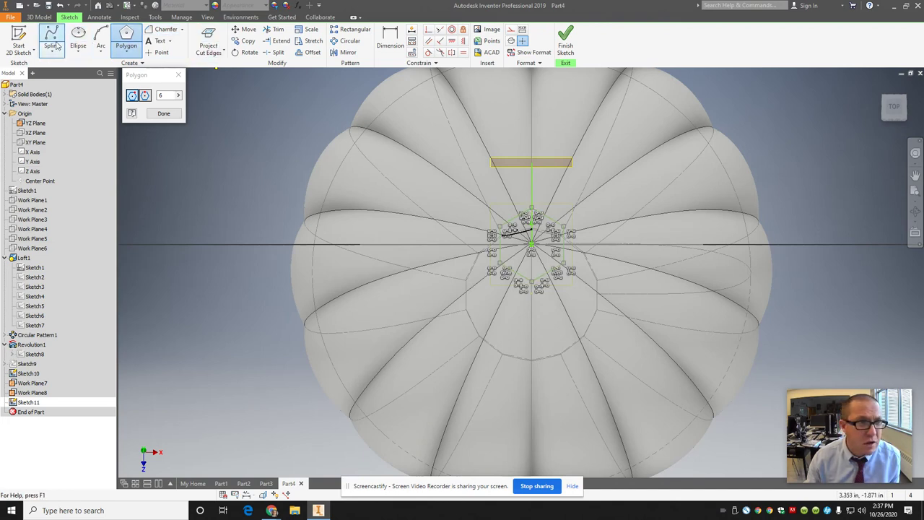
Add inward-bowing three-point arcs between the upper and right hexagon vertices.
click(100, 40)
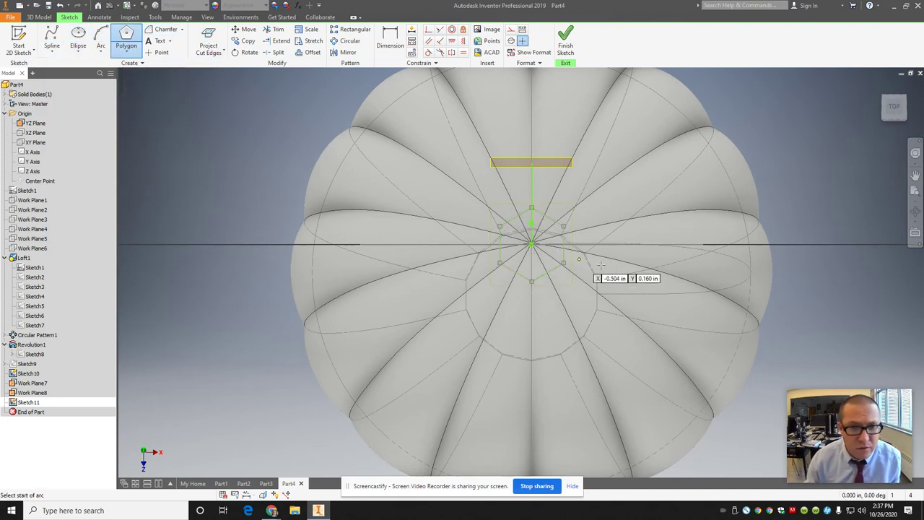
click(532, 244)
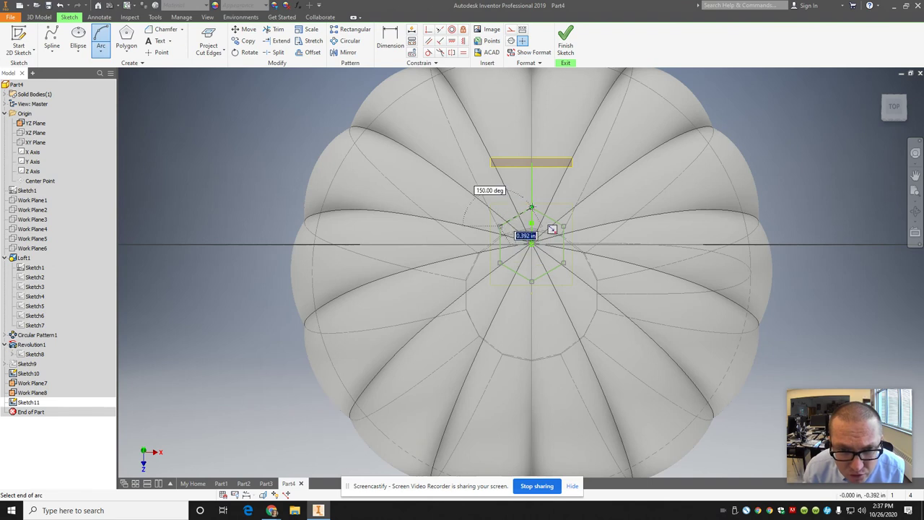
click(531, 210)
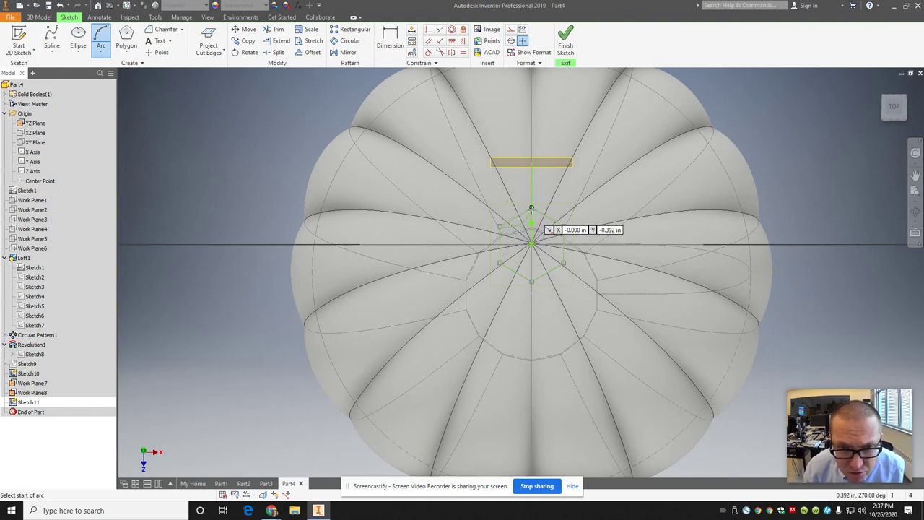
click(531, 210)
click(532, 244)
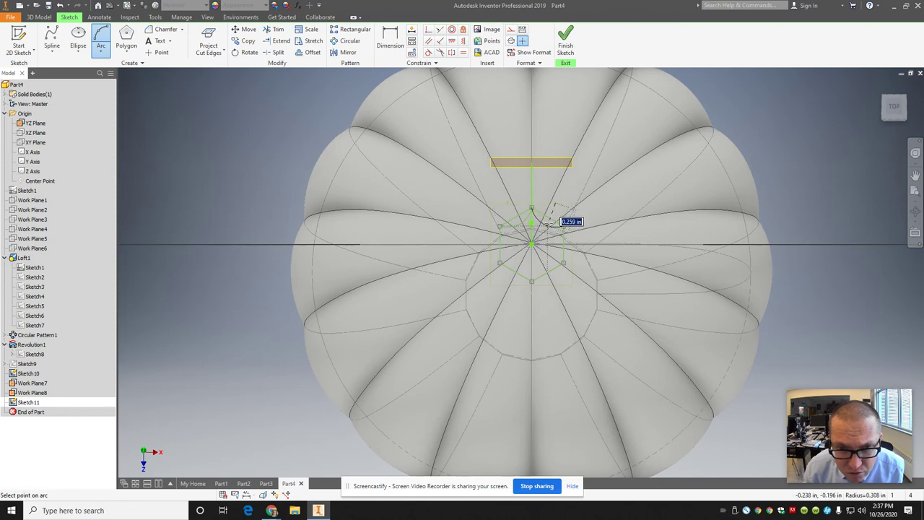
click(551, 224)
click(564, 226)
click(583, 280)
Add 0.300 in radius arcs around the lower and left vertices to close the star.
click(564, 263)
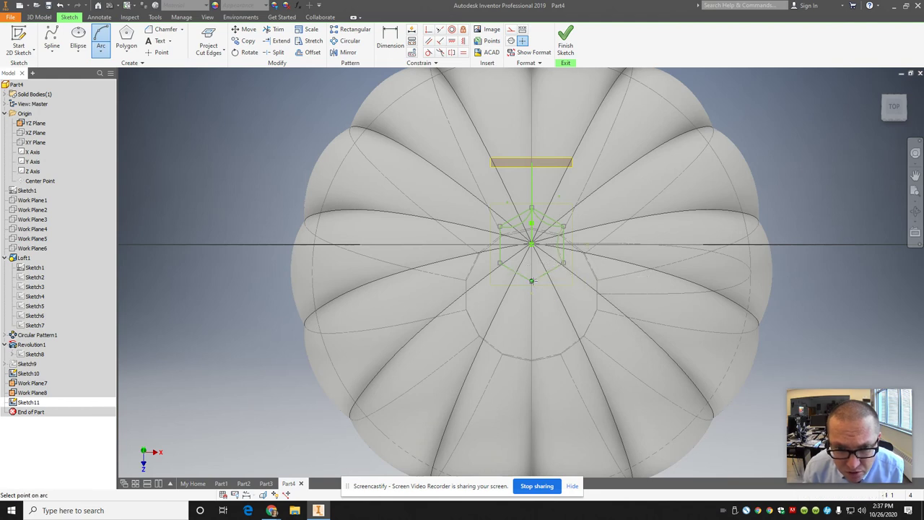
click(531, 281)
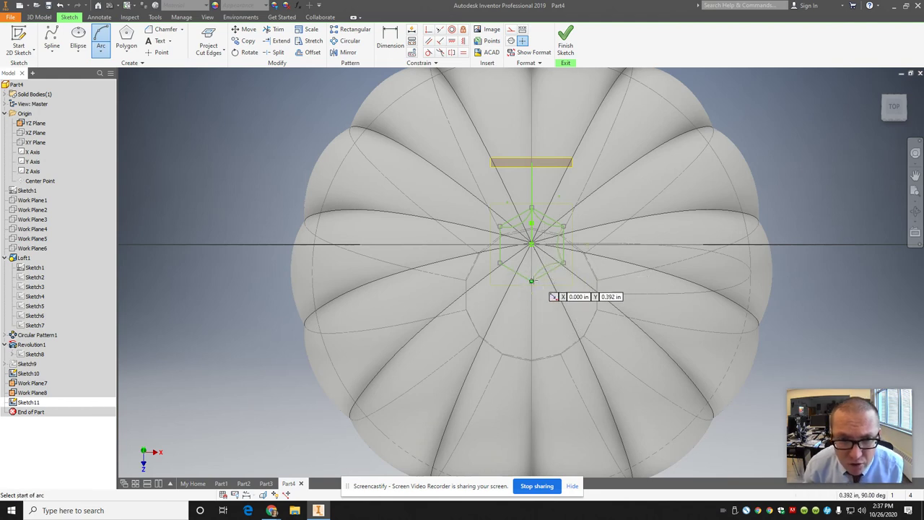
click(500, 263)
click(518, 266)
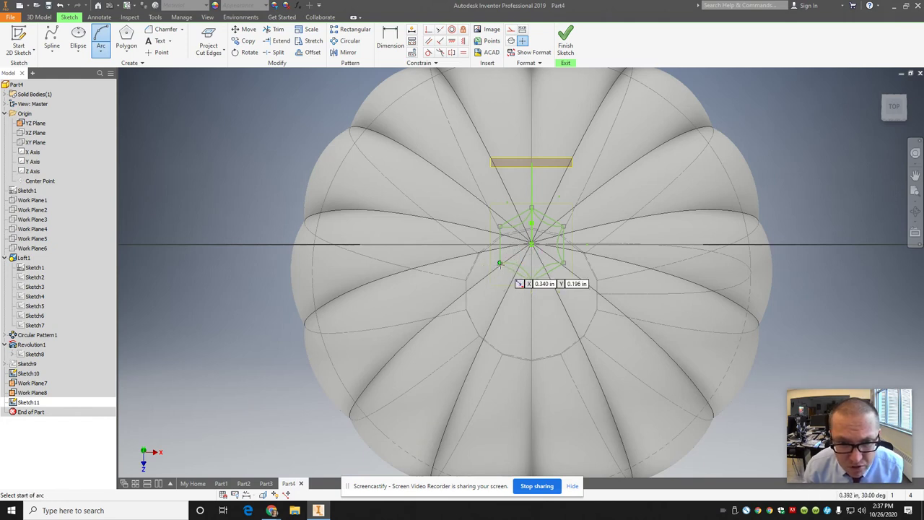
click(500, 263)
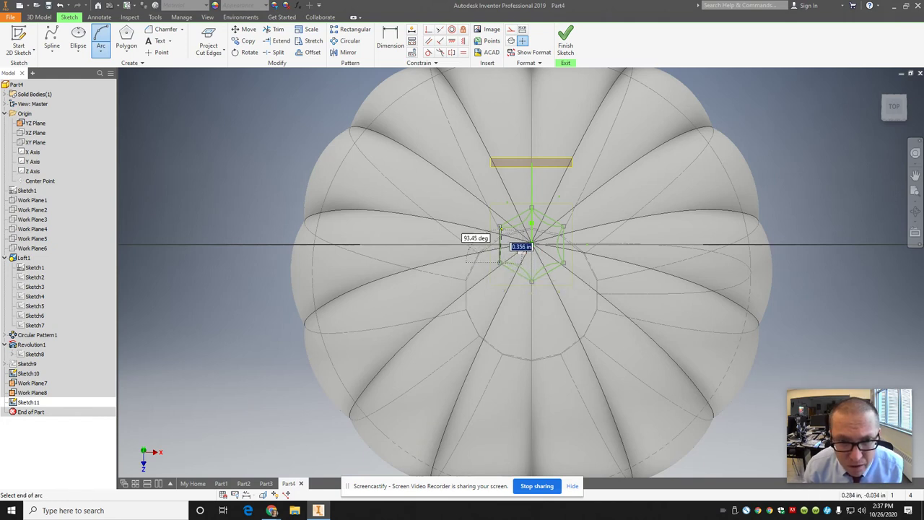
click(500, 227)
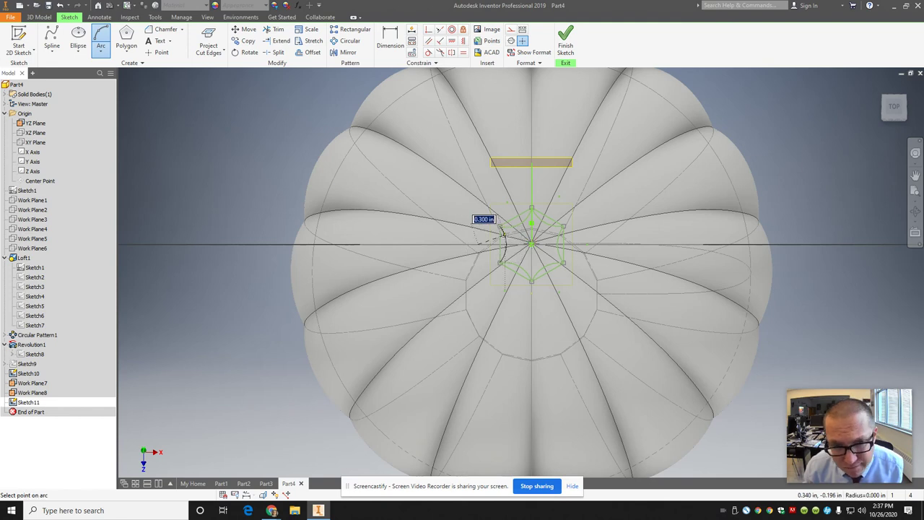
click(505, 236)
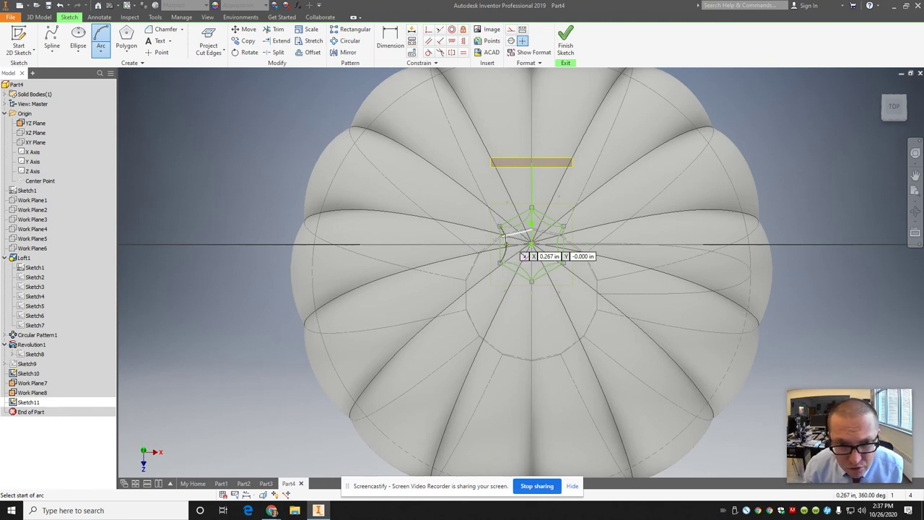
key(x)
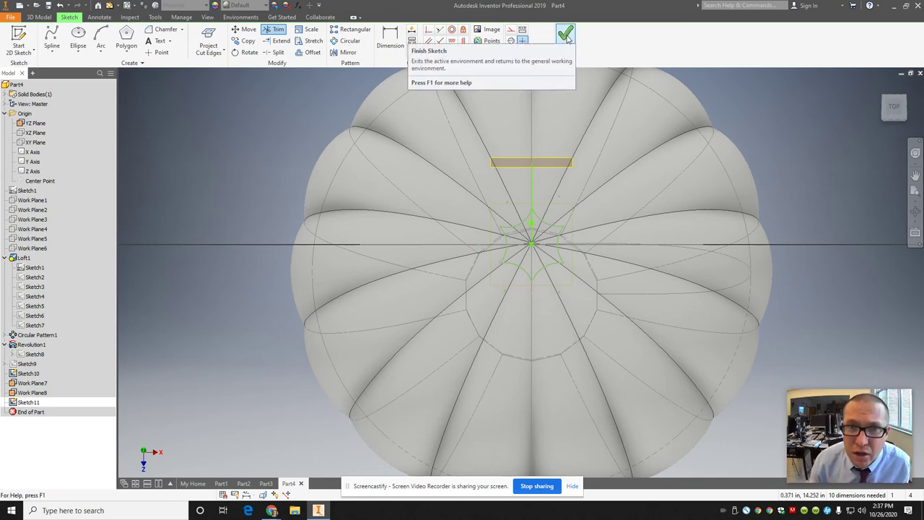
Finish the pumpkin-top star sketch and start a new 2D sketch on Work Plane7.
click(566, 35)
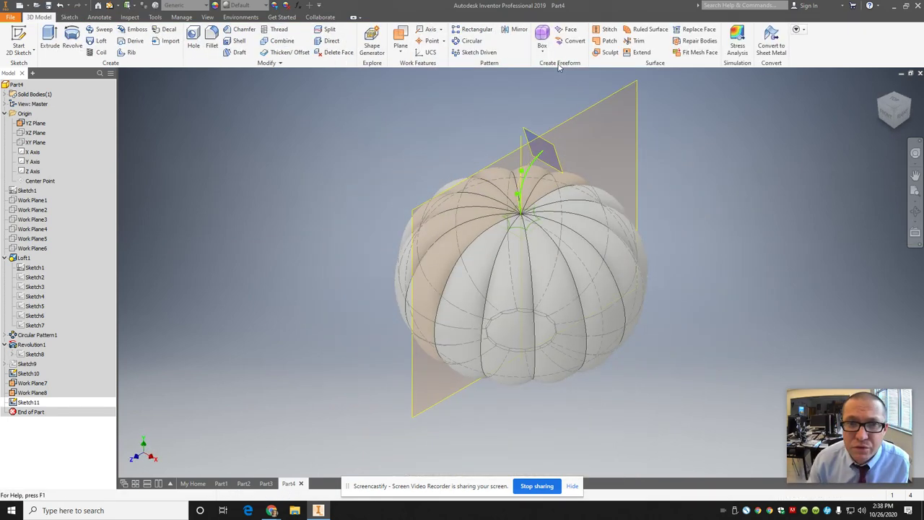
click(913, 106)
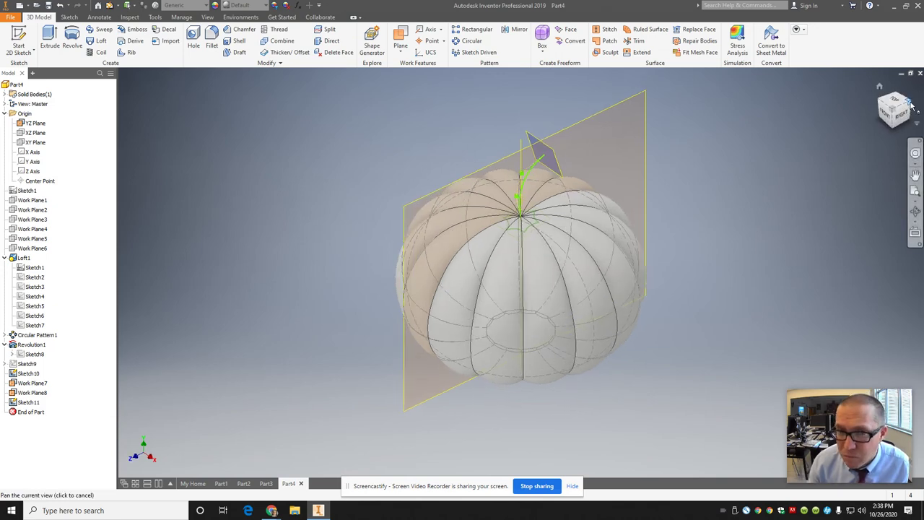
scroll(536, 210, down, 3)
scroll(537, 210, down, 2)
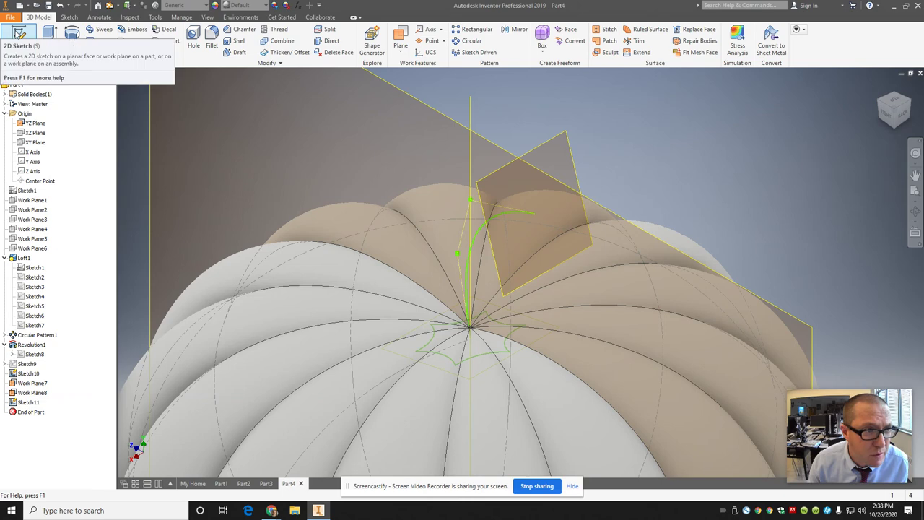
click(19, 38)
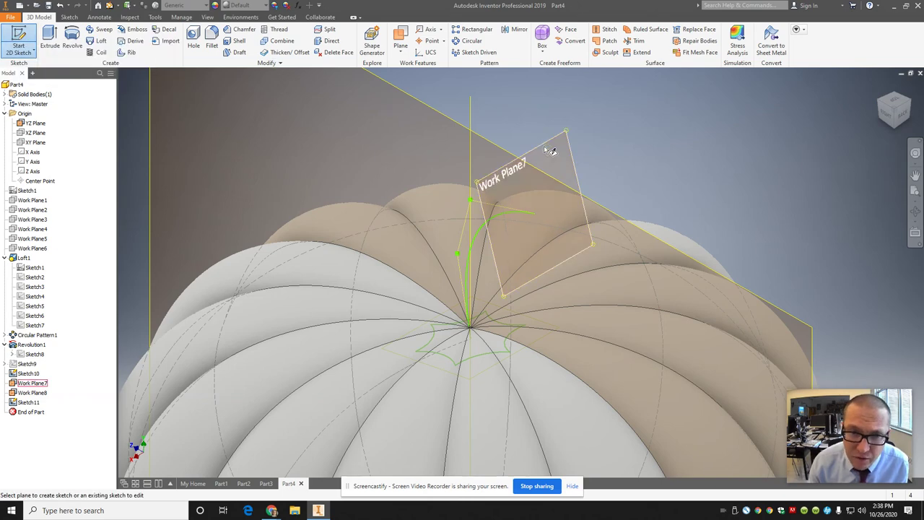
click(545, 150)
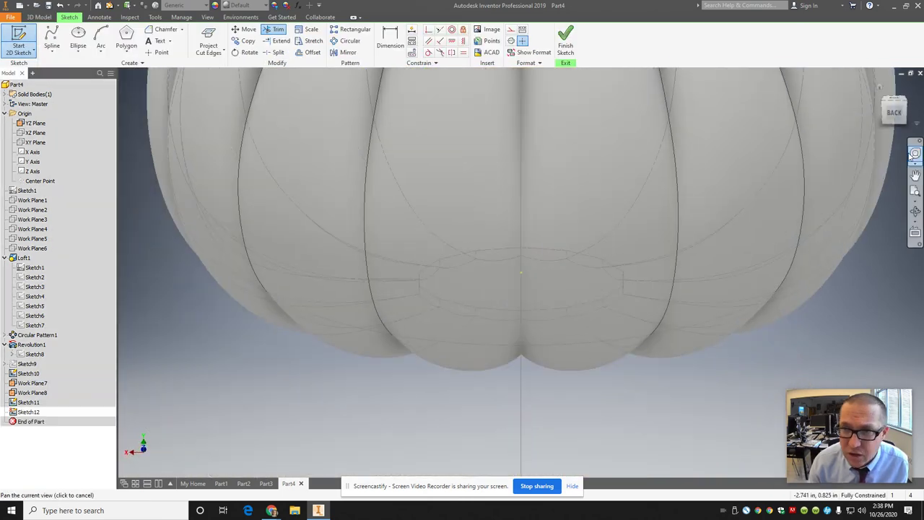
scroll(709, 132, down, 5)
scroll(681, 80, up, 6)
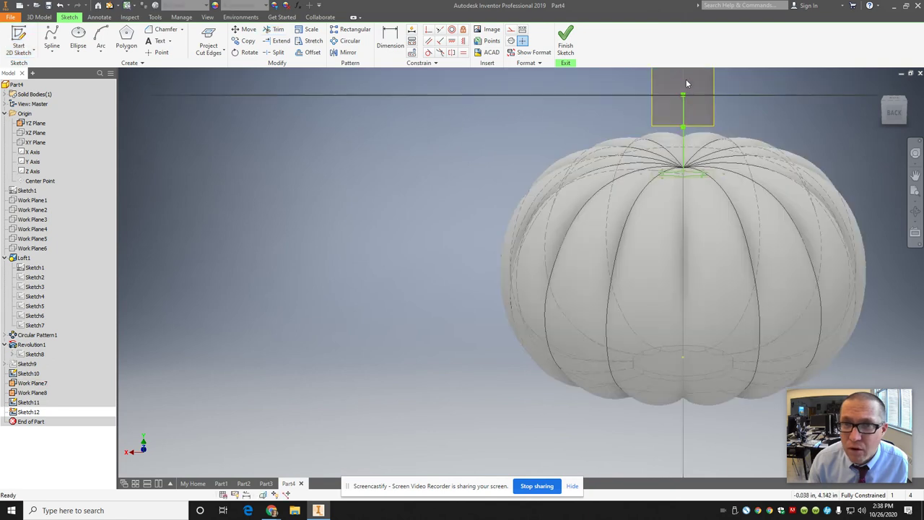
scroll(692, 86, down, 1)
scroll(689, 83, up, 4)
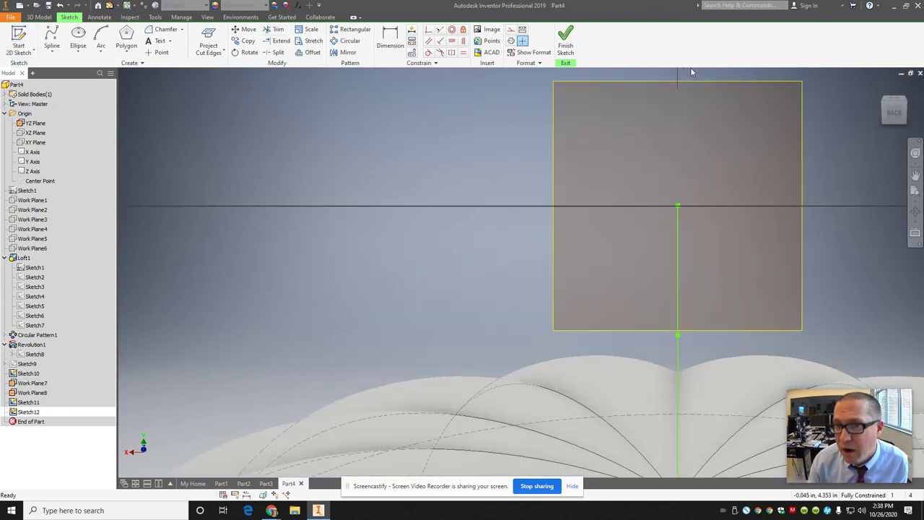
Draw a six-sided polygon centred on the stem path's end point.
click(127, 39)
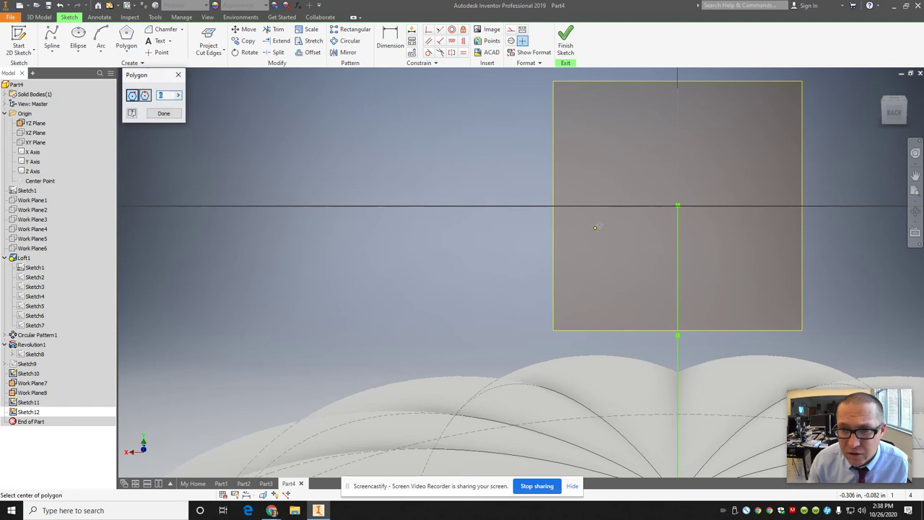
click(677, 206)
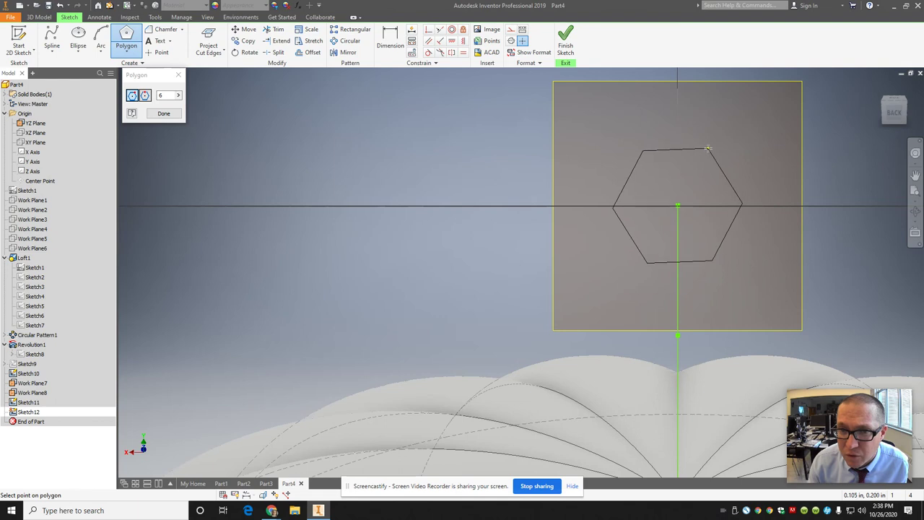
click(711, 149)
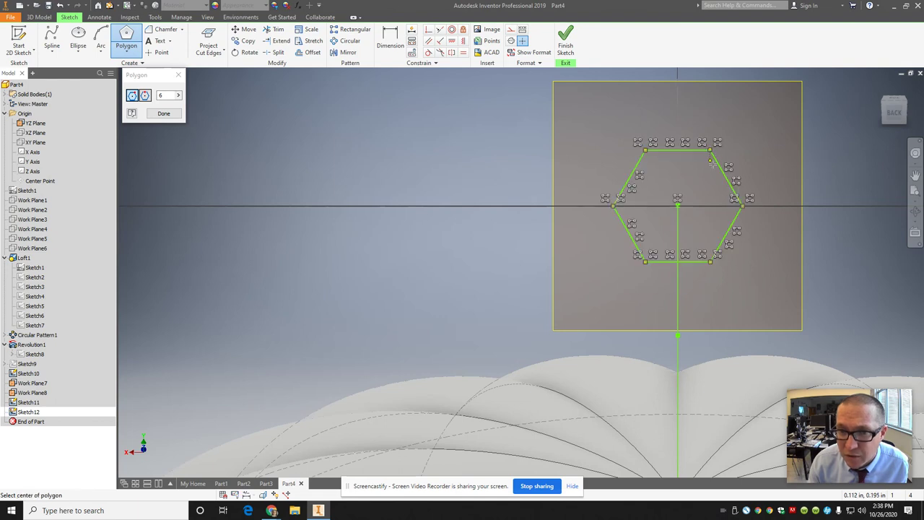
scroll(718, 184, down, 5)
scroll(769, 187, down, 2)
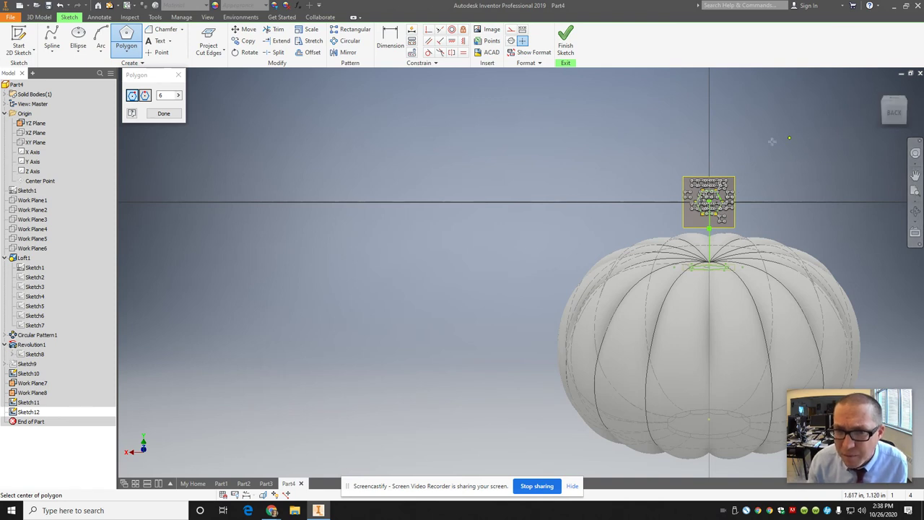
click(162, 114)
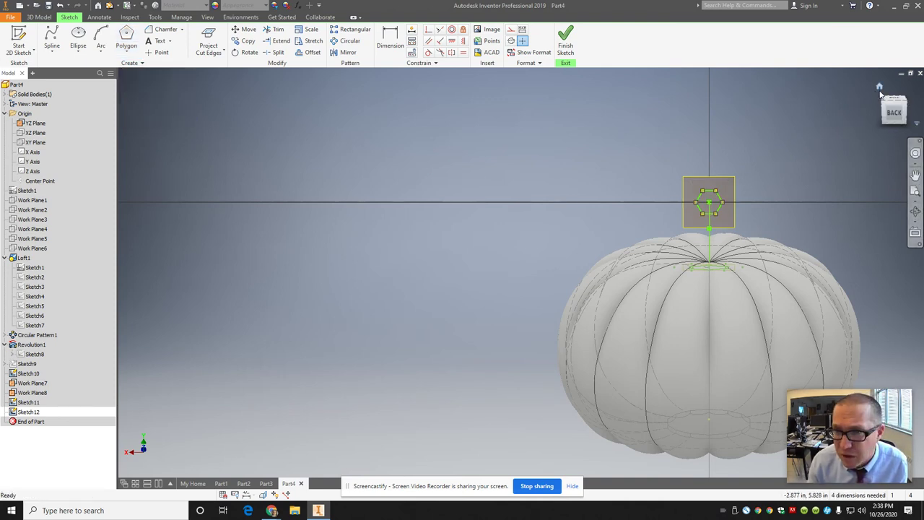
click(879, 87)
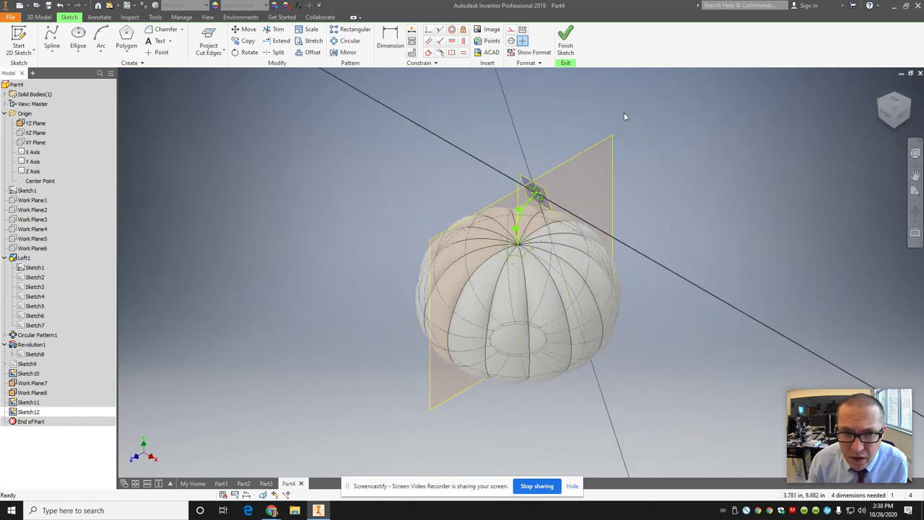
scroll(542, 184, down, 5)
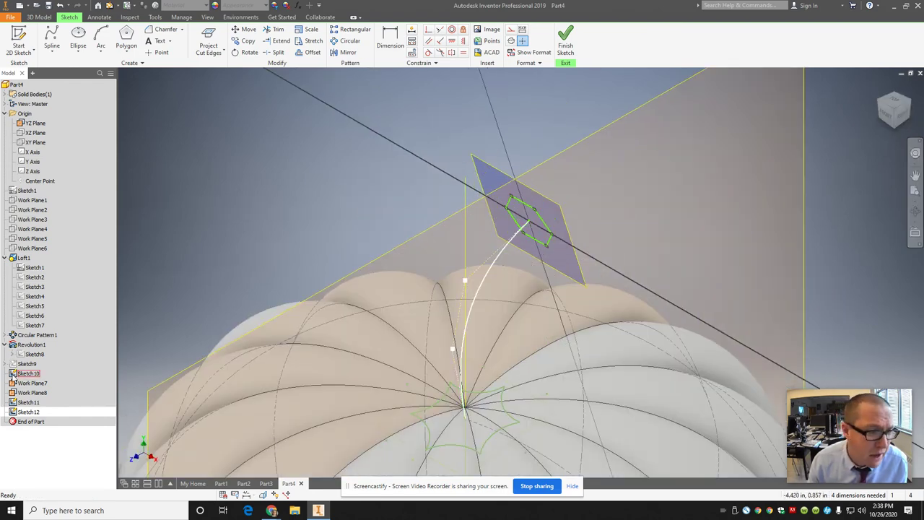
click(27, 412)
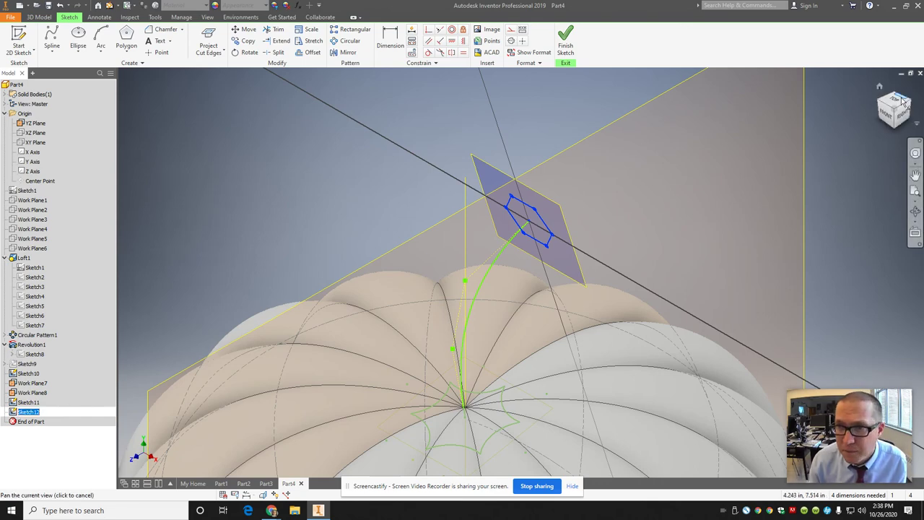
key(F6)
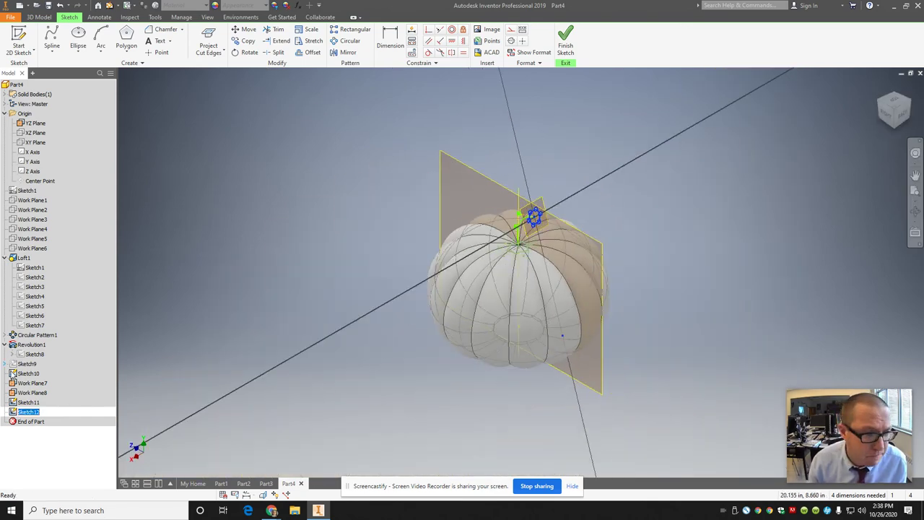
key(F5)
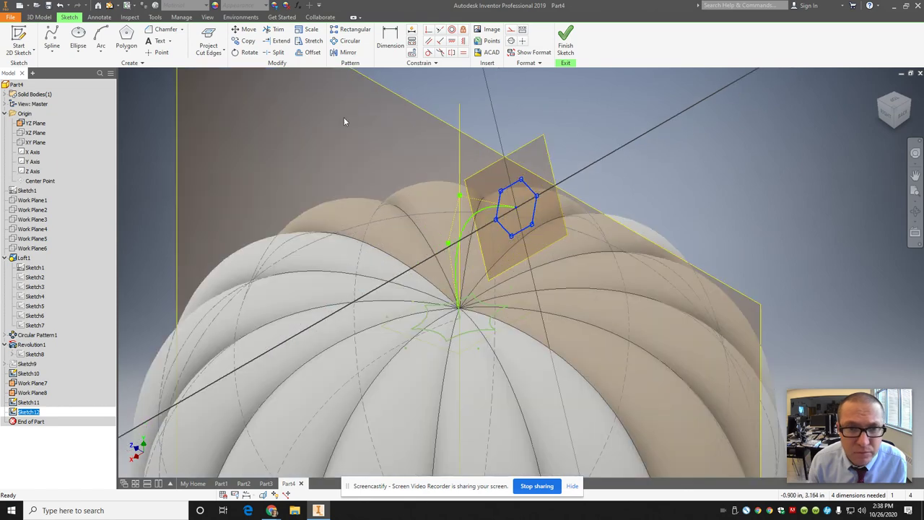
Draw three inward-bowing three-point arcs between the first hexagon corners.
click(102, 39)
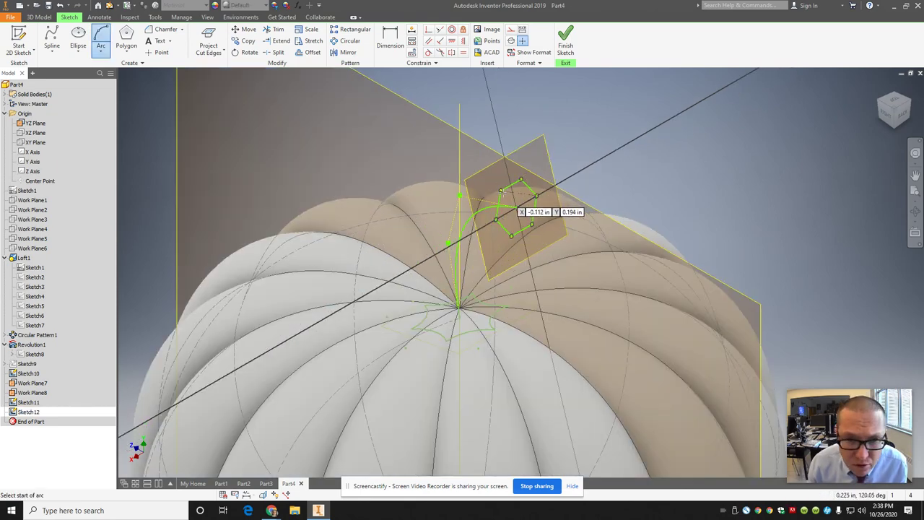
click(500, 190)
click(521, 179)
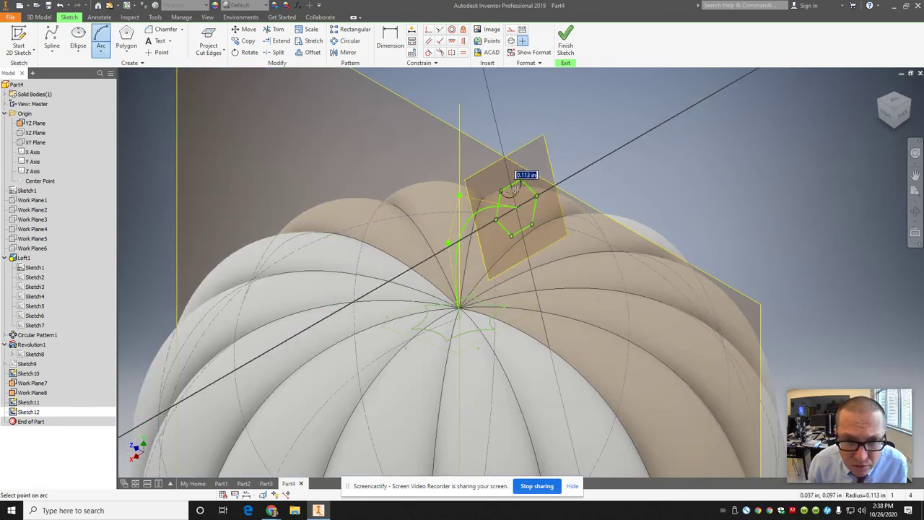
click(515, 185)
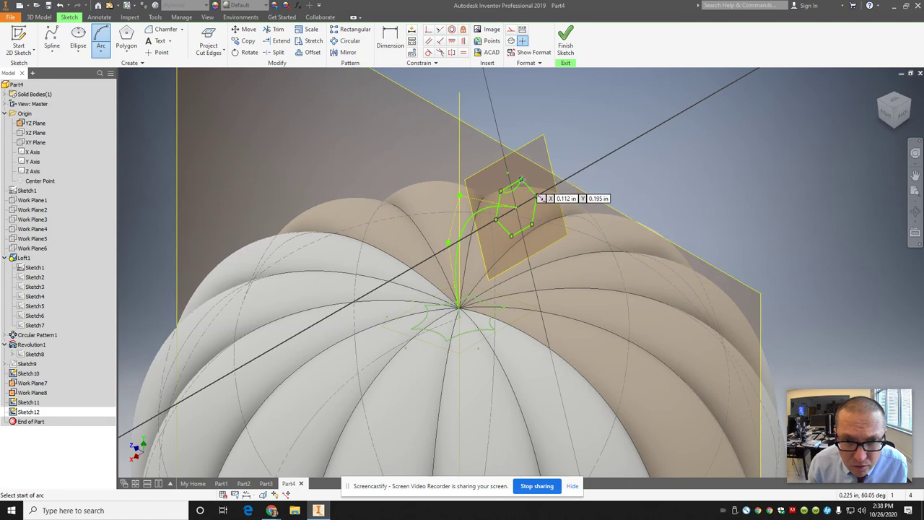
click(540, 198)
click(520, 179)
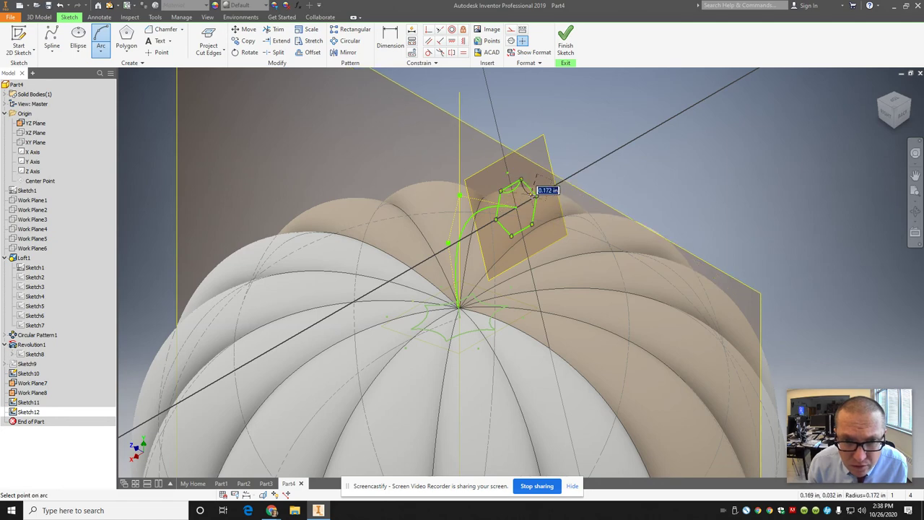
click(534, 192)
click(538, 196)
click(532, 225)
click(531, 217)
Add the remaining three concave arcs, trim the hexagon edges, and finish Sketch12.
click(532, 224)
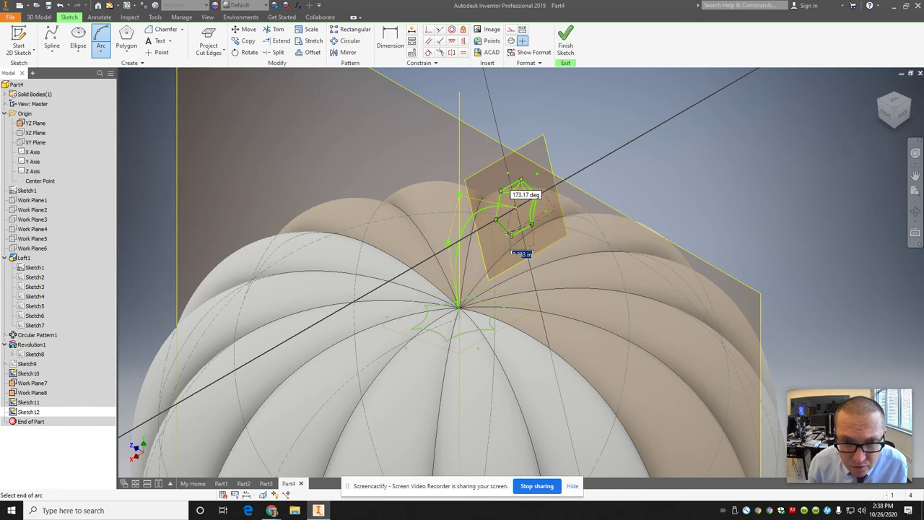
click(511, 234)
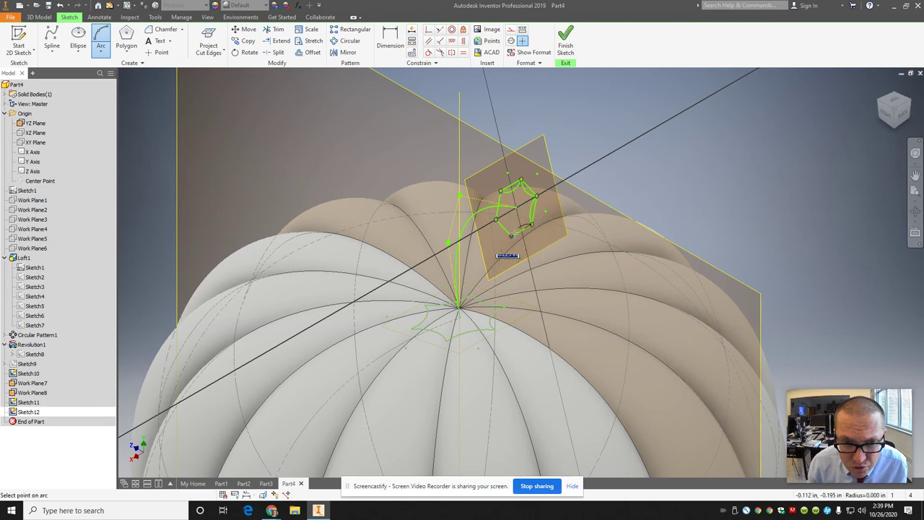
click(515, 233)
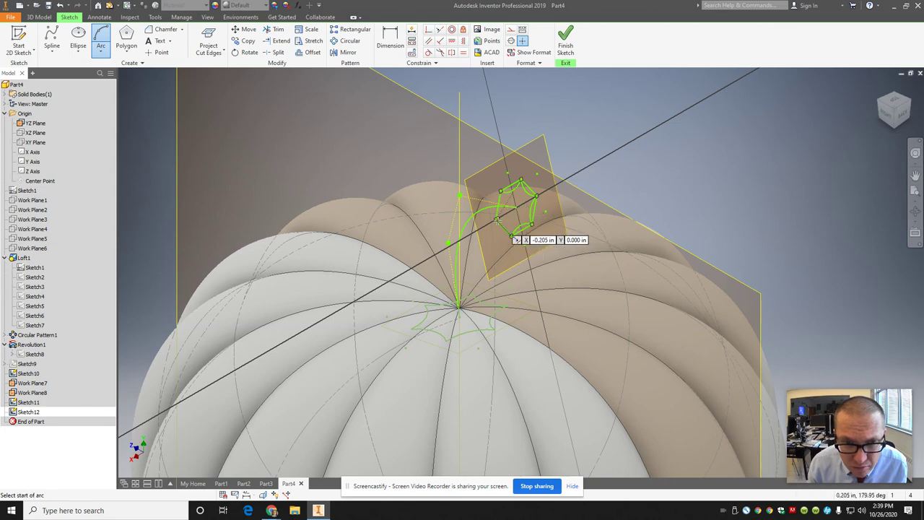
click(512, 234)
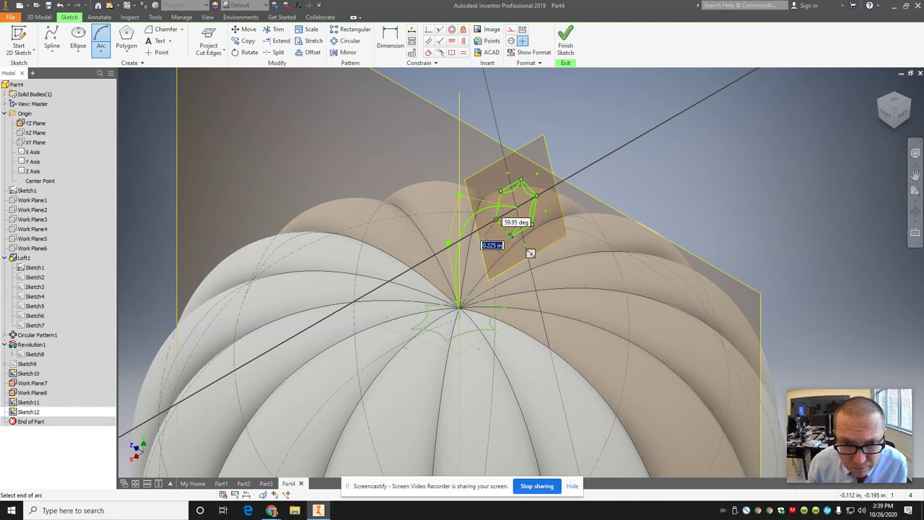
click(495, 219)
click(515, 238)
click(497, 220)
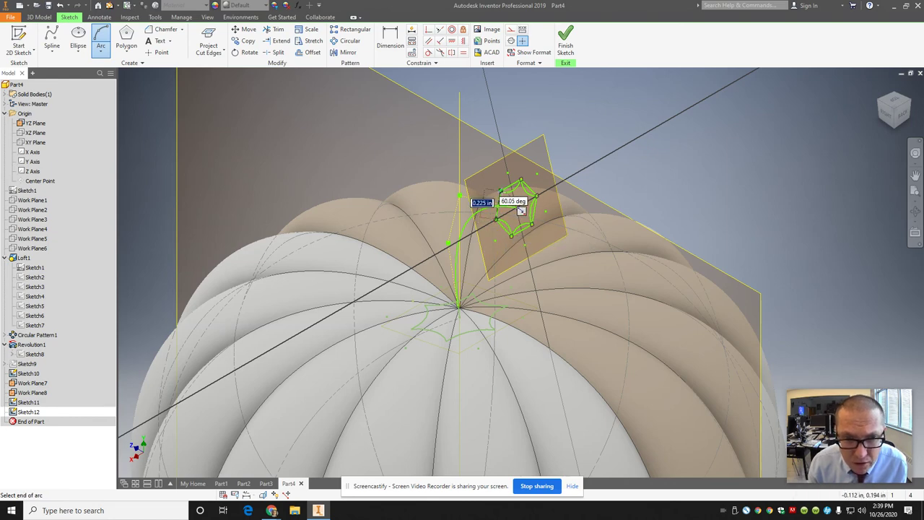
click(501, 191)
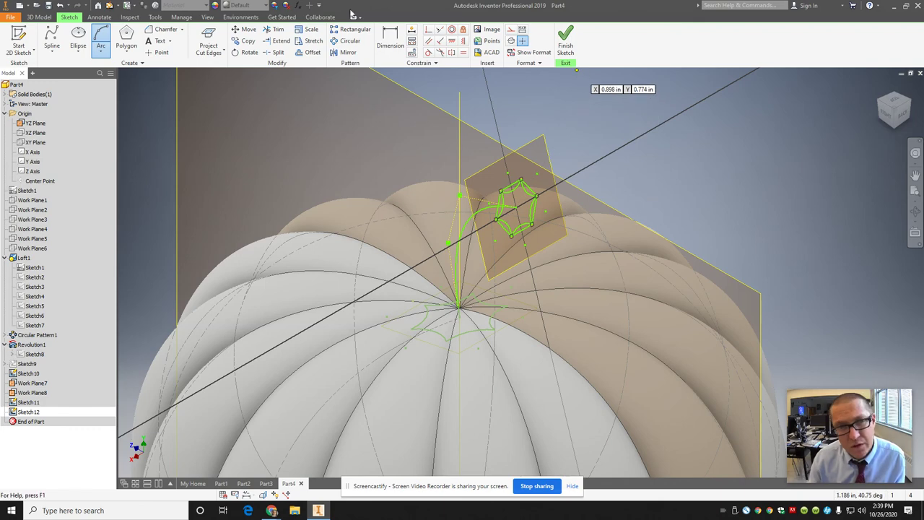
click(276, 31)
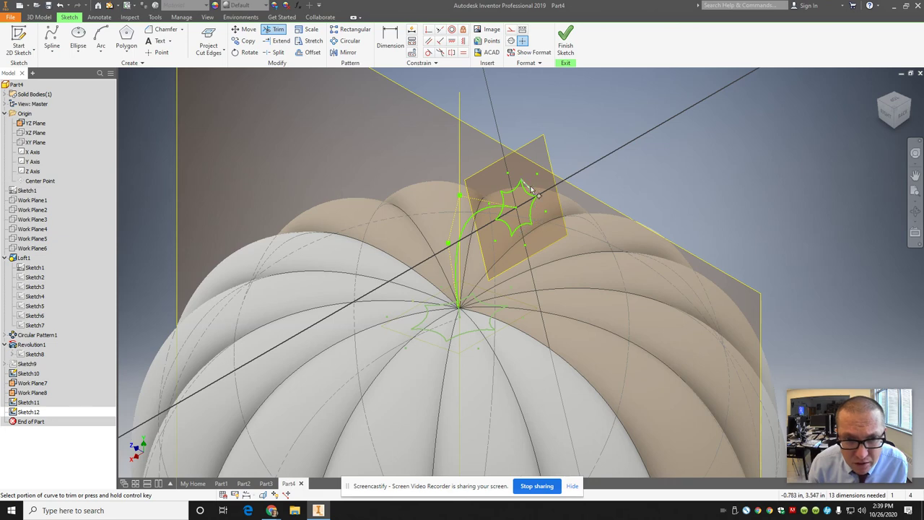
click(577, 48)
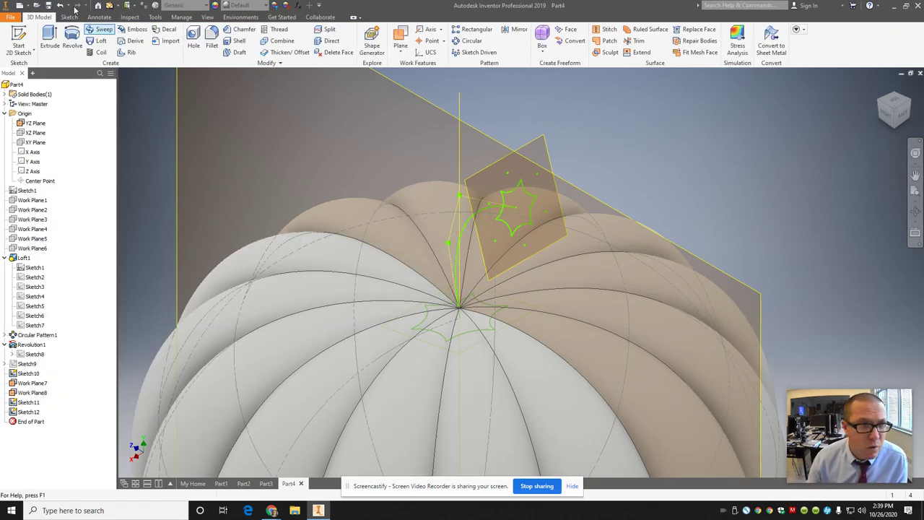
Loft Sketch11 to Sketch12 along the Sketch10 centre line as a new solid.
click(98, 42)
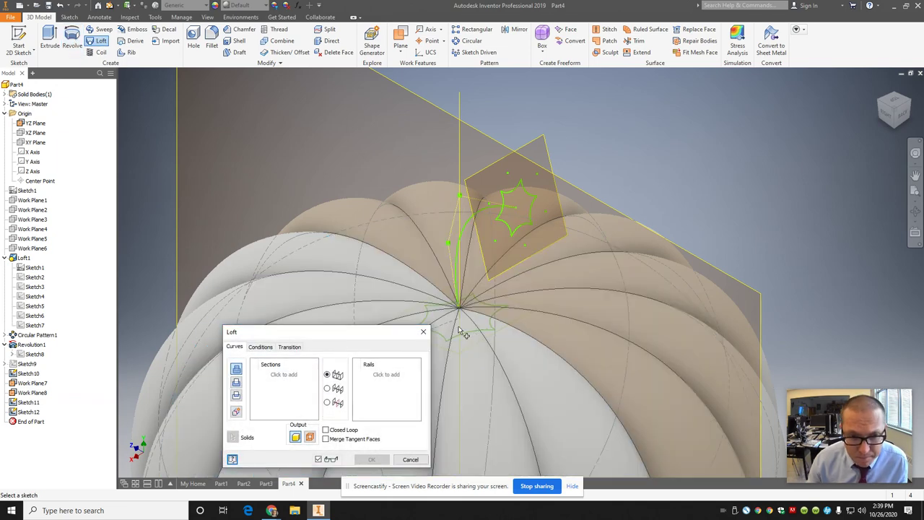
click(473, 332)
click(505, 226)
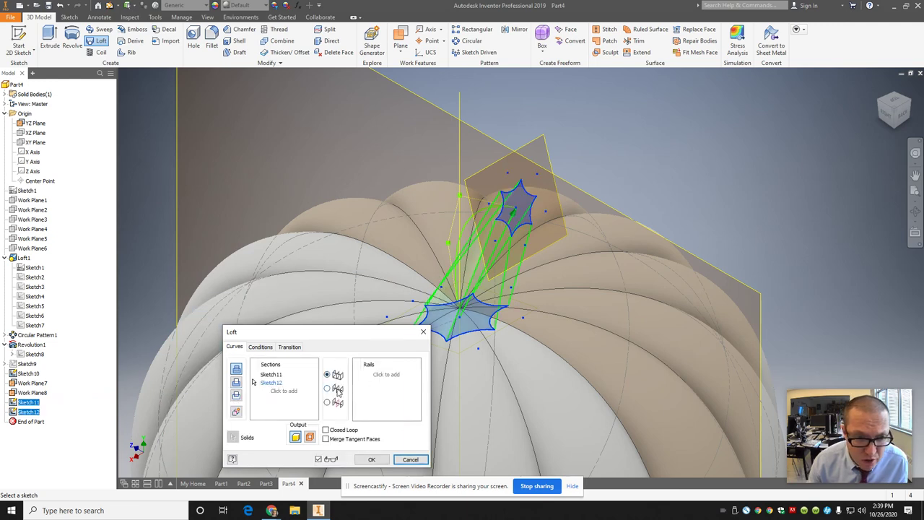
click(336, 390)
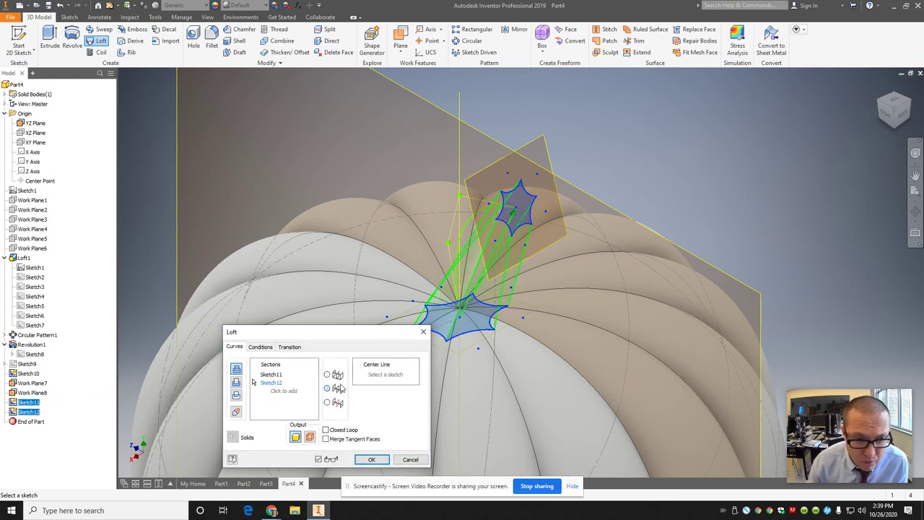
click(464, 239)
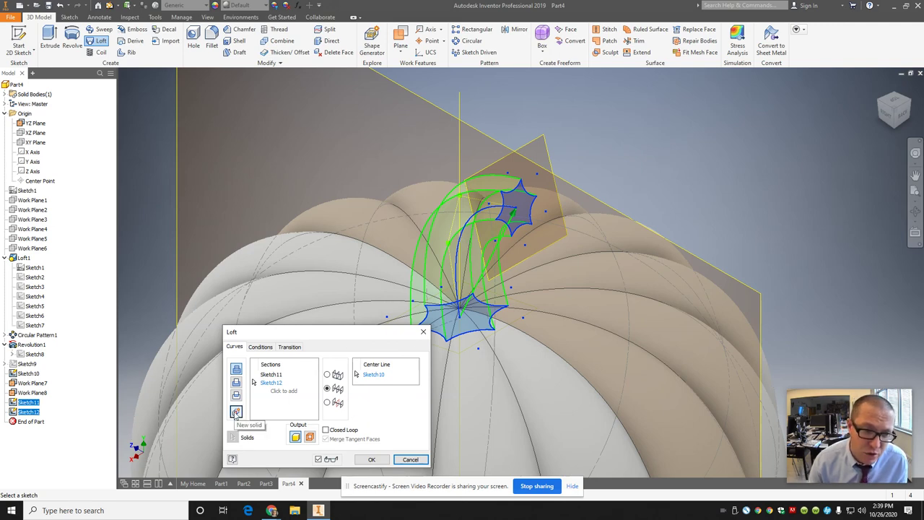
click(236, 412)
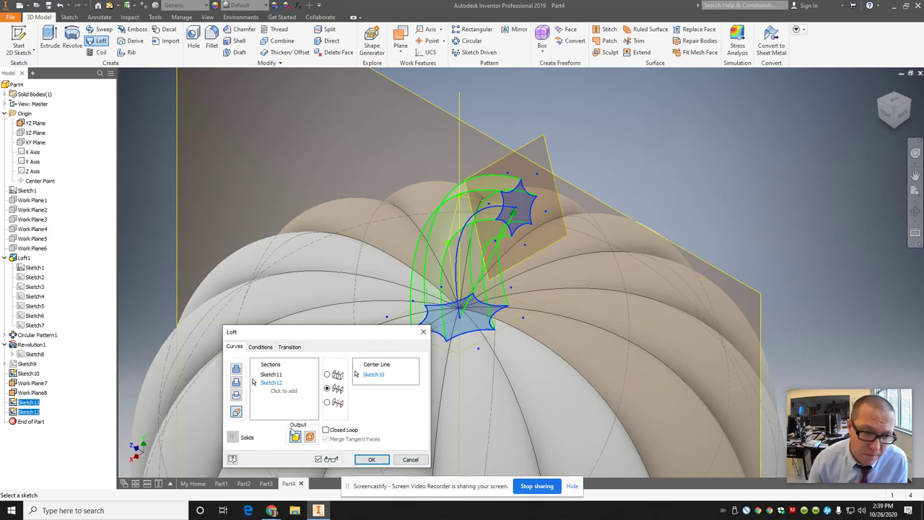
click(371, 460)
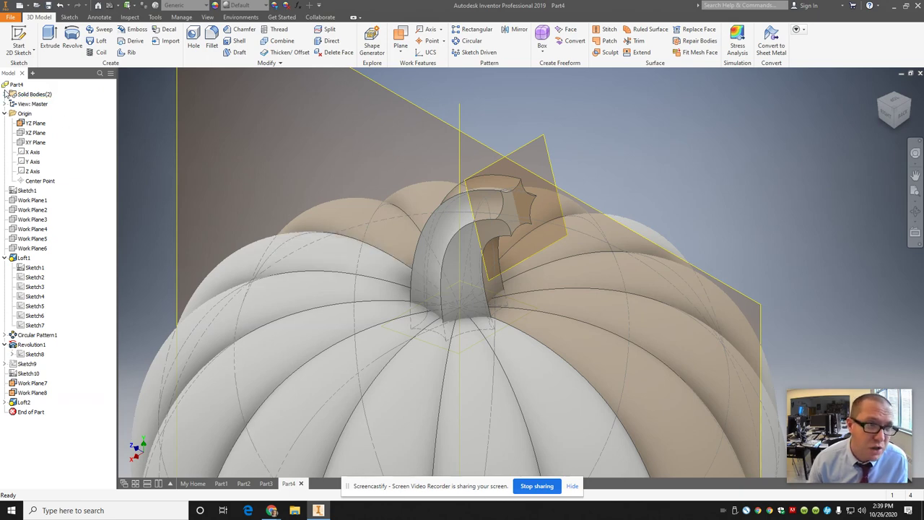
click(5, 94)
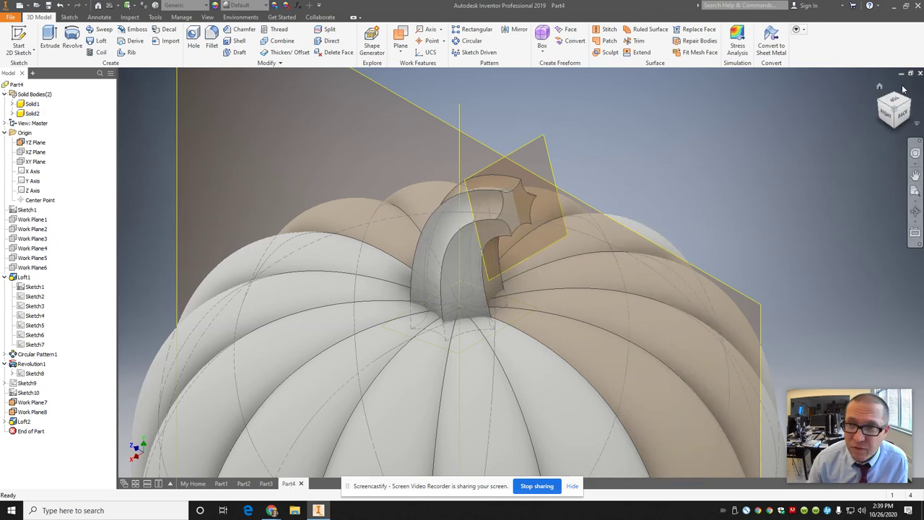
Go to the home view, then orbit to view the pumpkin from the right.
click(880, 87)
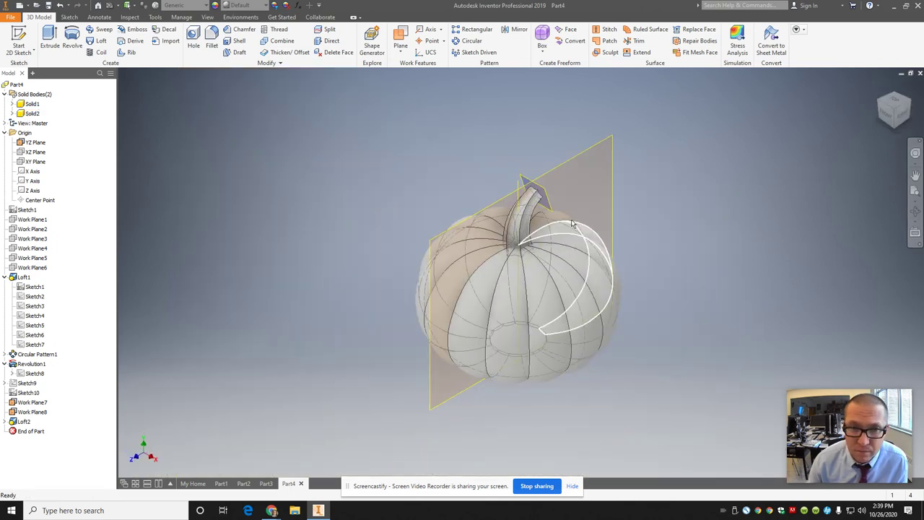
drag(895, 112, 826, 87)
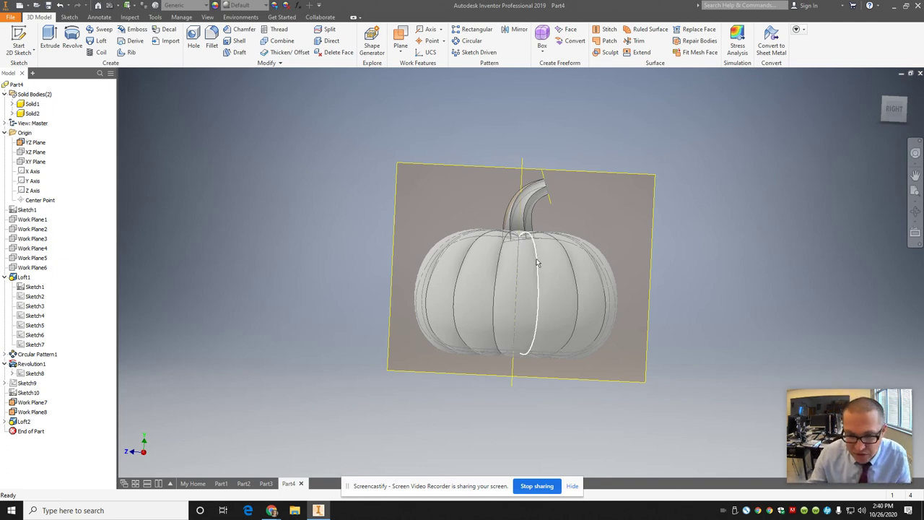
mouse_move(552, 277)
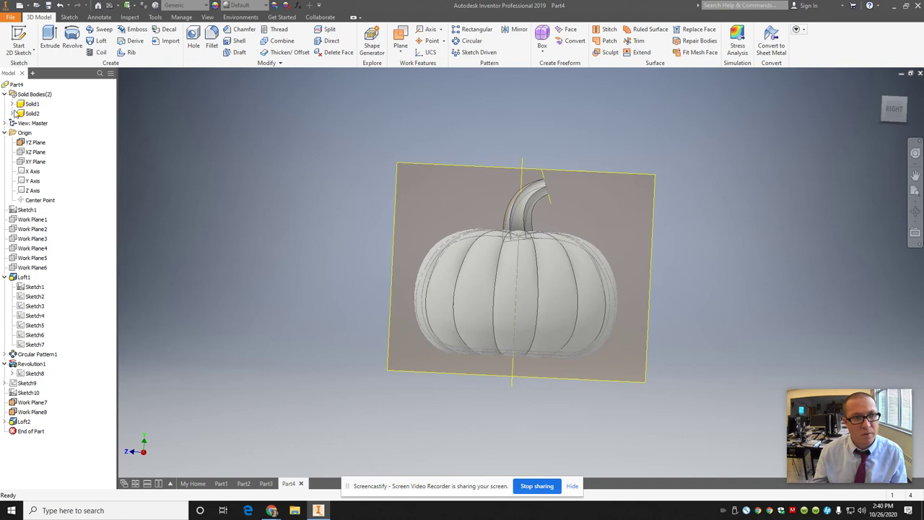
Hide and reshow Solid1 and Solid2 to confirm body and stem are separate.
right_click(22, 105)
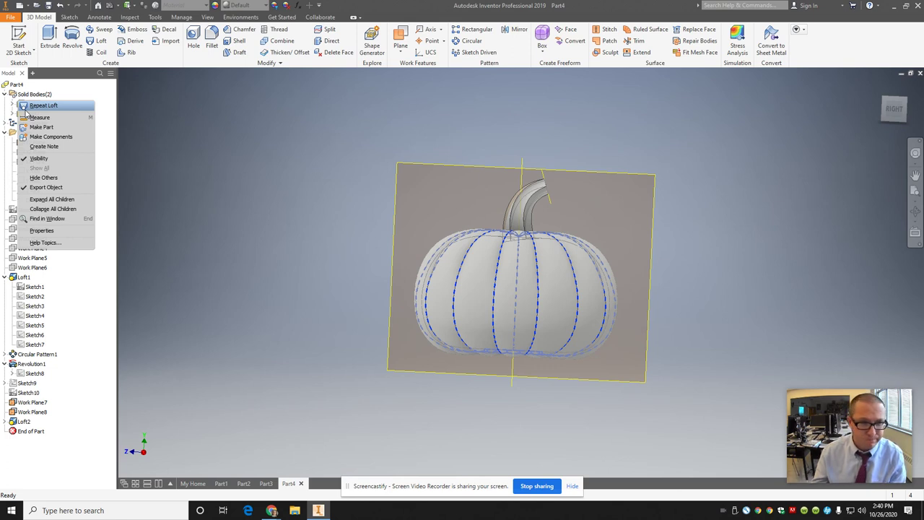
click(36, 159)
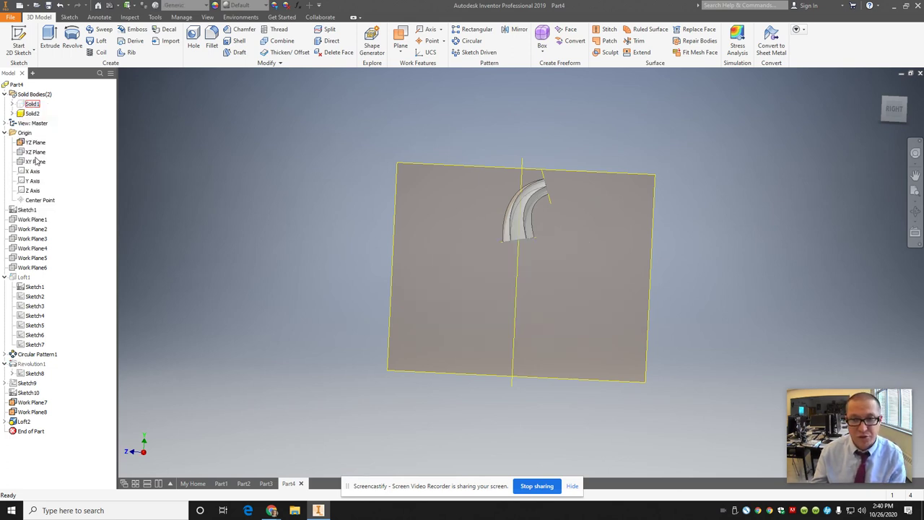
right_click(22, 104)
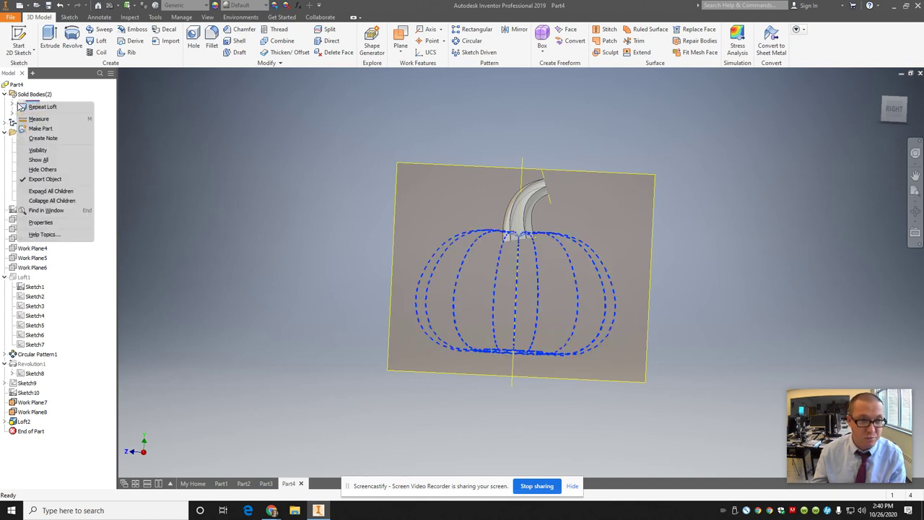
click(33, 150)
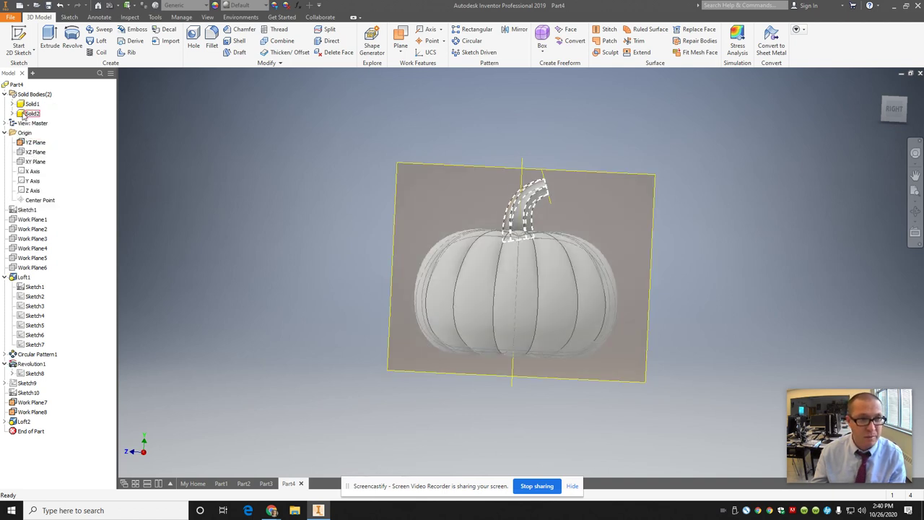
right_click(23, 116)
click(37, 172)
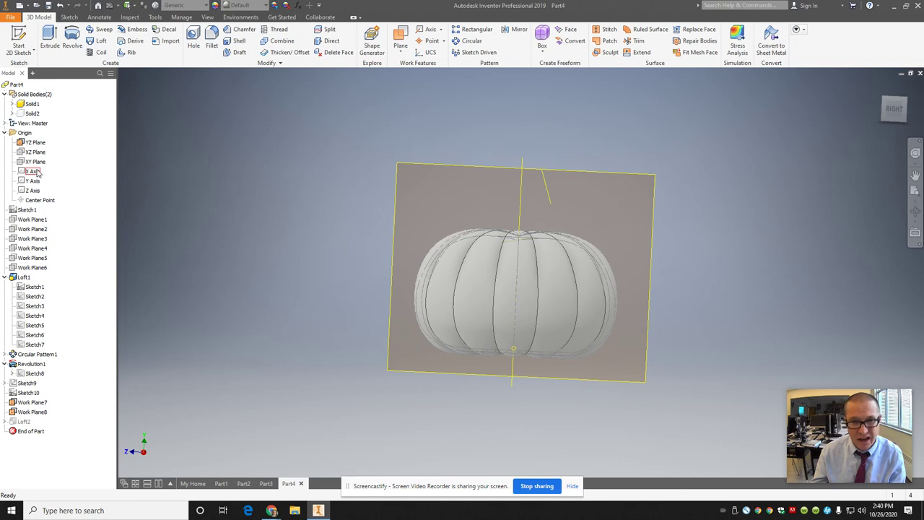
right_click(24, 113)
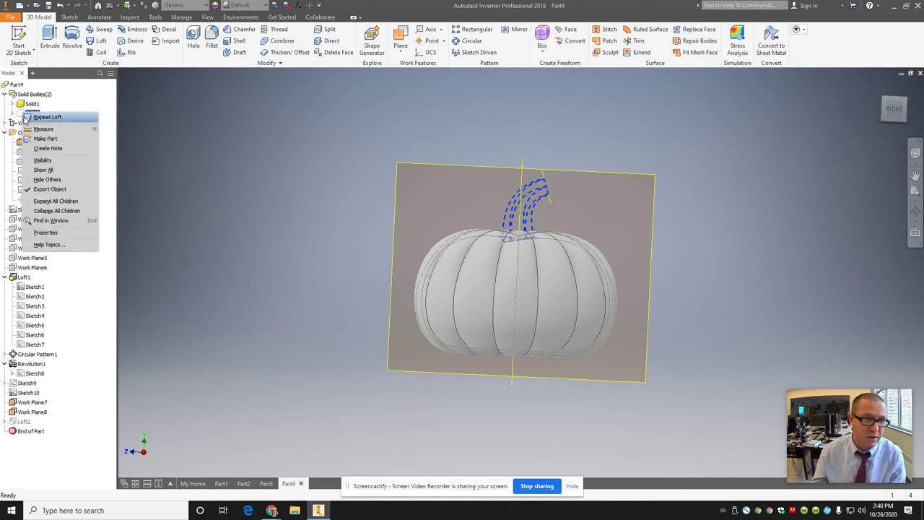
click(36, 162)
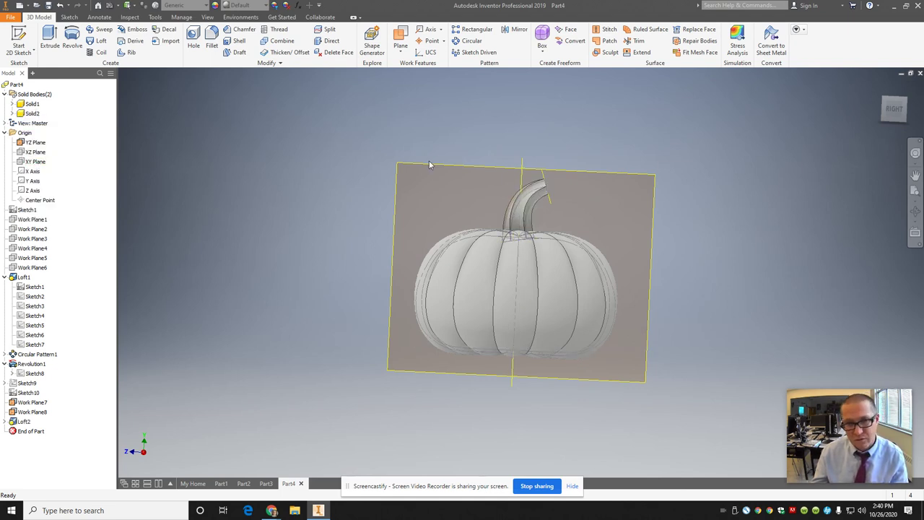
Pan, rotate and zoom in on the stem's star-shaped top end.
click(916, 175)
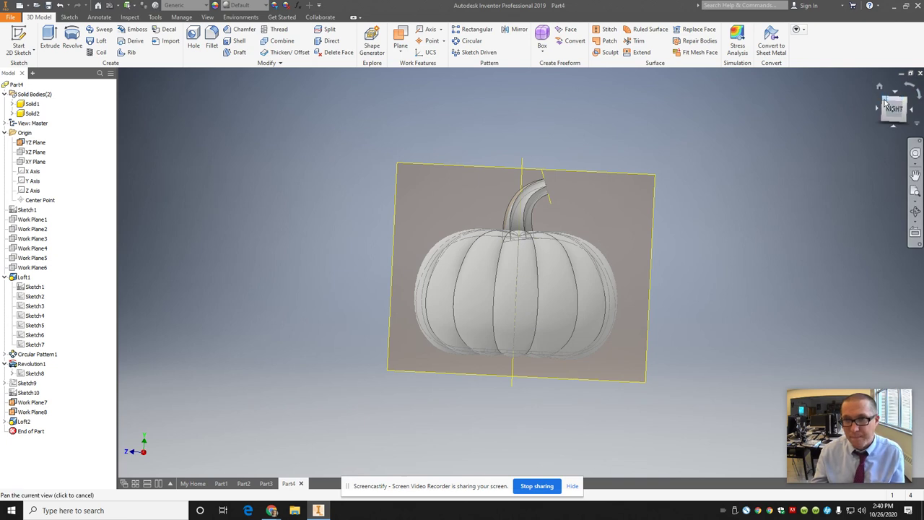
mouse_move(884, 106)
mouse_down()
mouse_move(851, 159)
mouse_move(805, 80)
mouse_up()
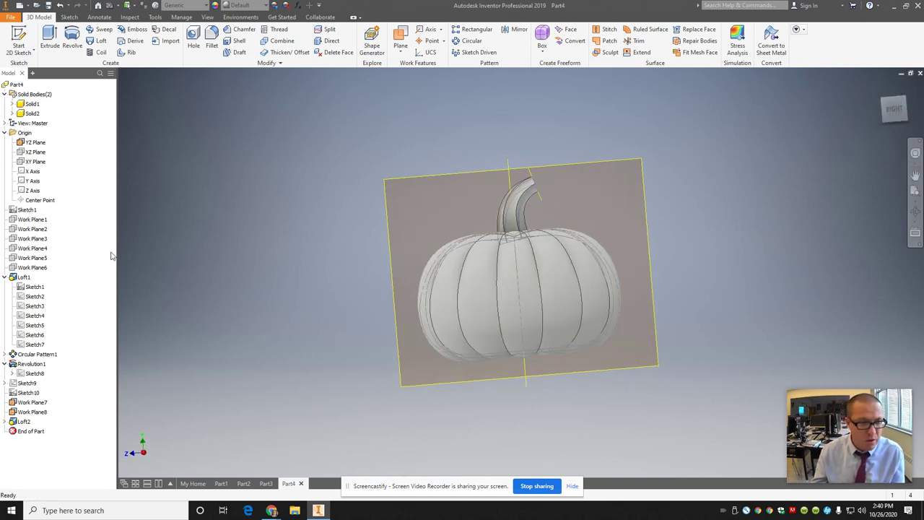
click(22, 364)
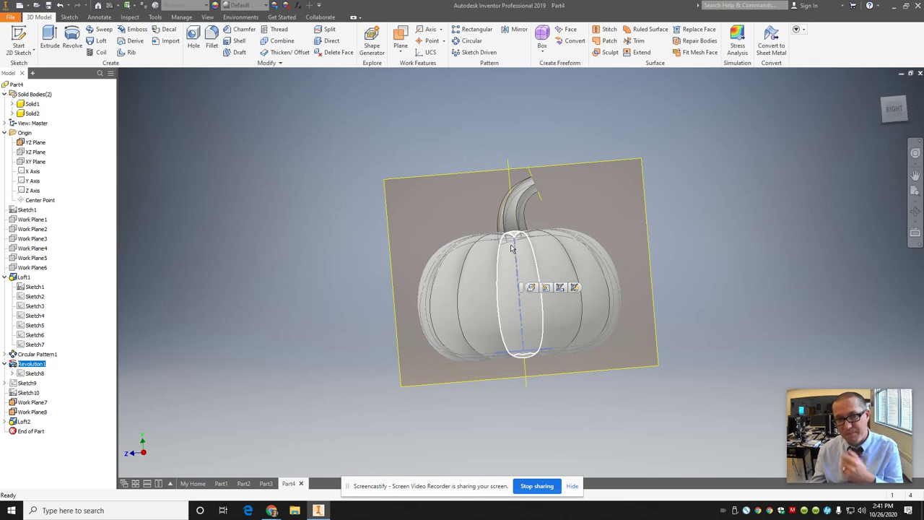
click(906, 103)
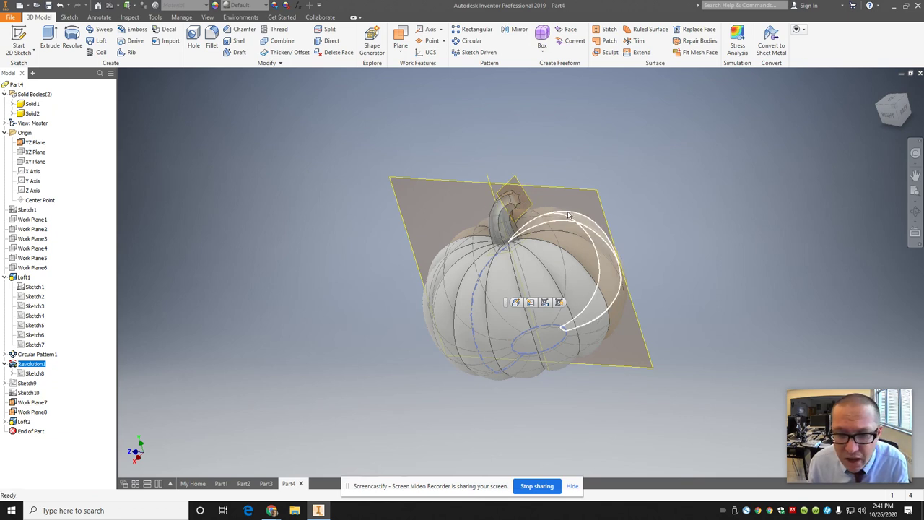
scroll(539, 201, up, 5)
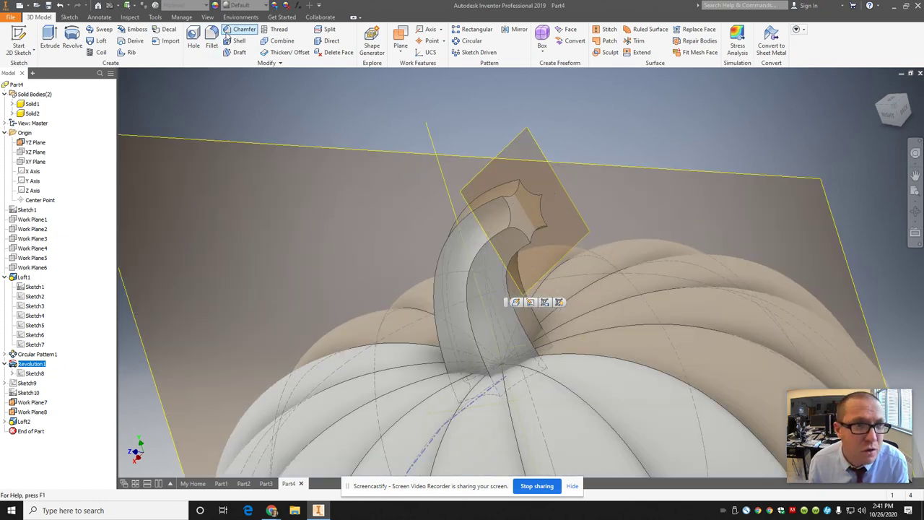
Chamfer the stem's star-shaped top edges with a distance of .05.
click(242, 29)
click(510, 206)
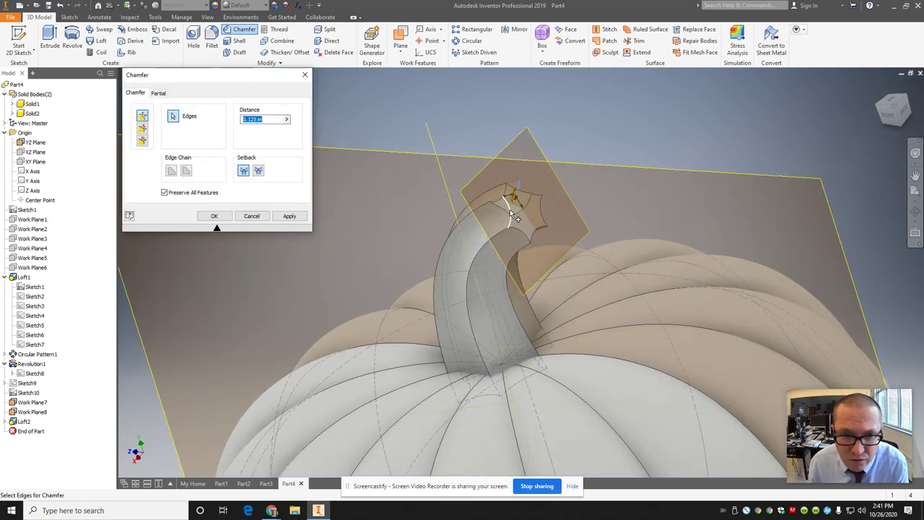
text(.05)
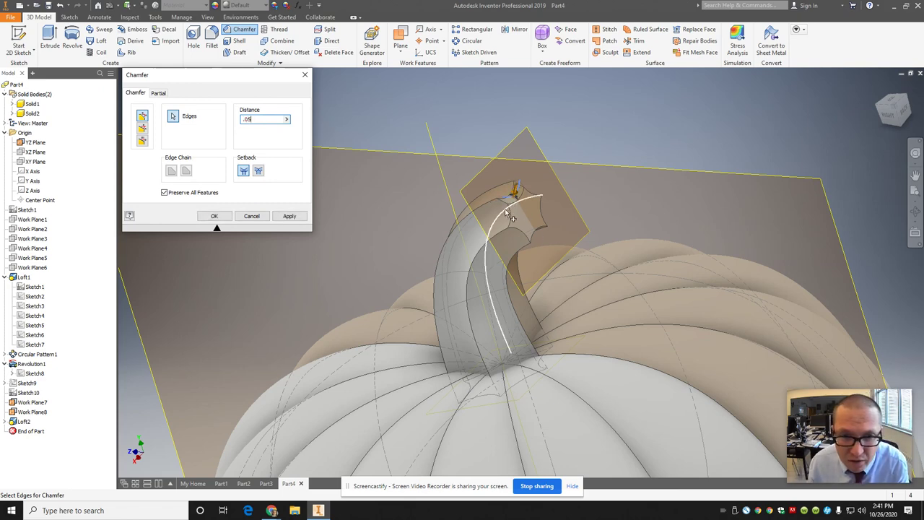
click(537, 230)
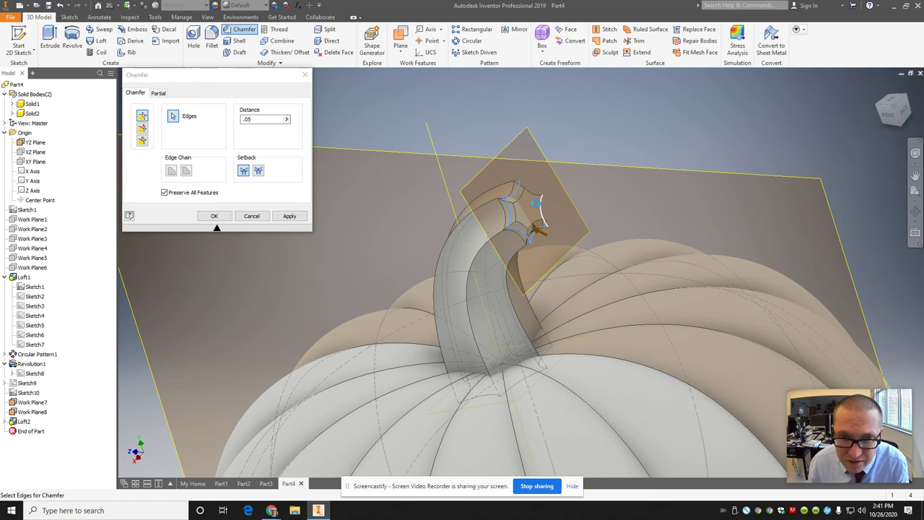
click(536, 202)
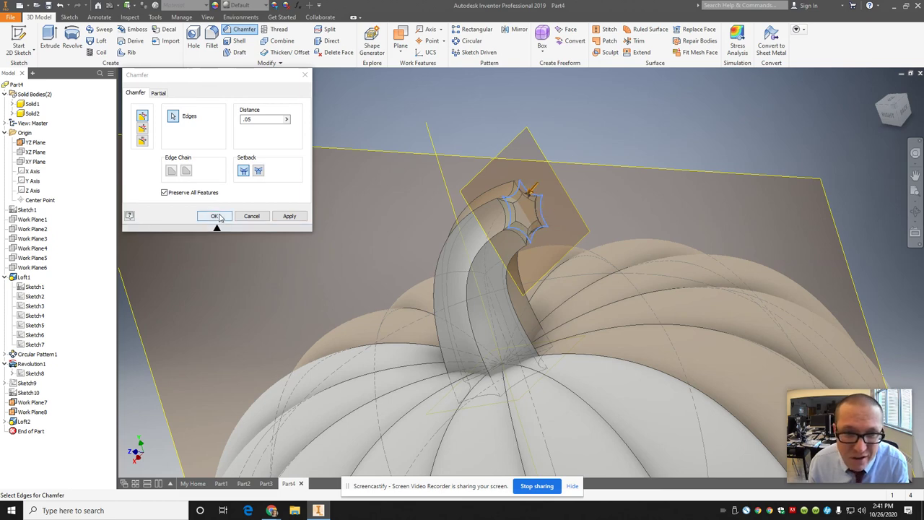
click(291, 217)
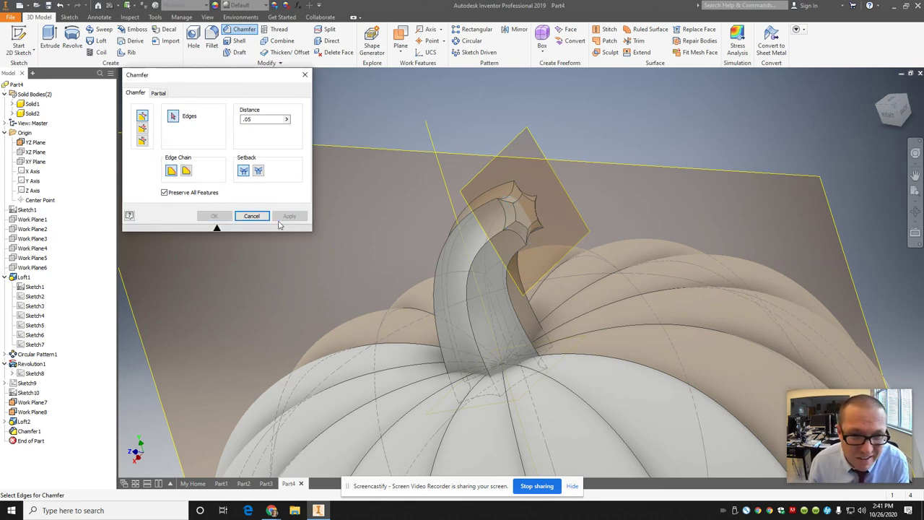
click(255, 214)
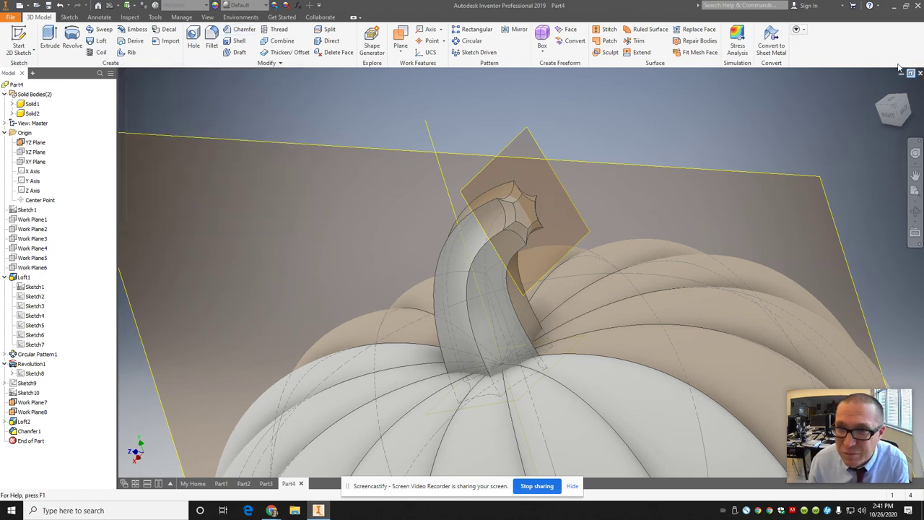
Orbit to view the pumpkin from the side and underneath, then return home.
key(F6)
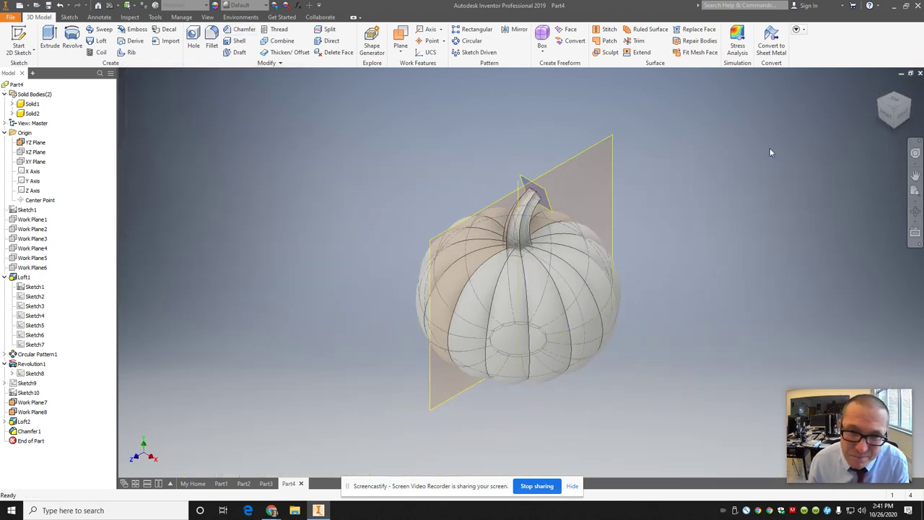
mouse_move(903, 112)
mouse_down()
mouse_move(838, 118)
mouse_move(768, 104)
mouse_move(698, 114)
mouse_move(645, 140)
mouse_move(538, 130)
mouse_move(393, 135)
mouse_move(268, 170)
mouse_move(181, 217)
mouse_move(860, 249)
mouse_move(600, 283)
mouse_up()
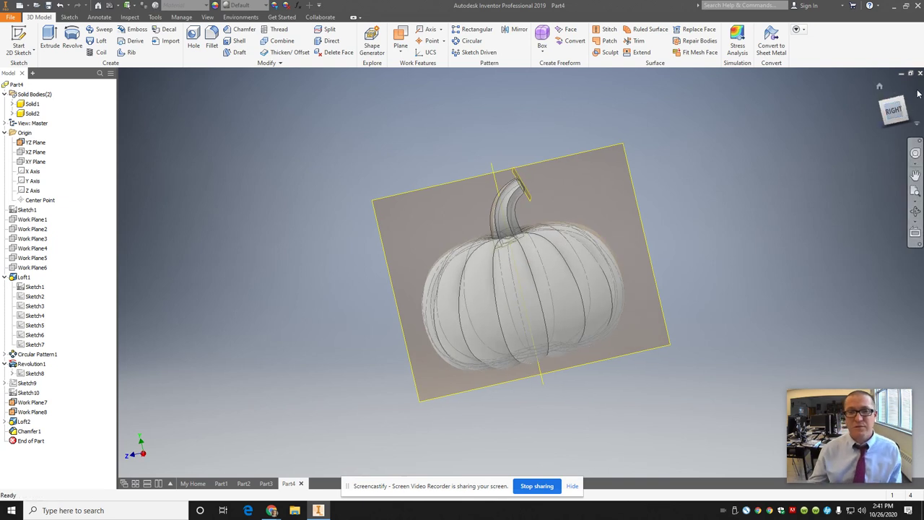
click(886, 130)
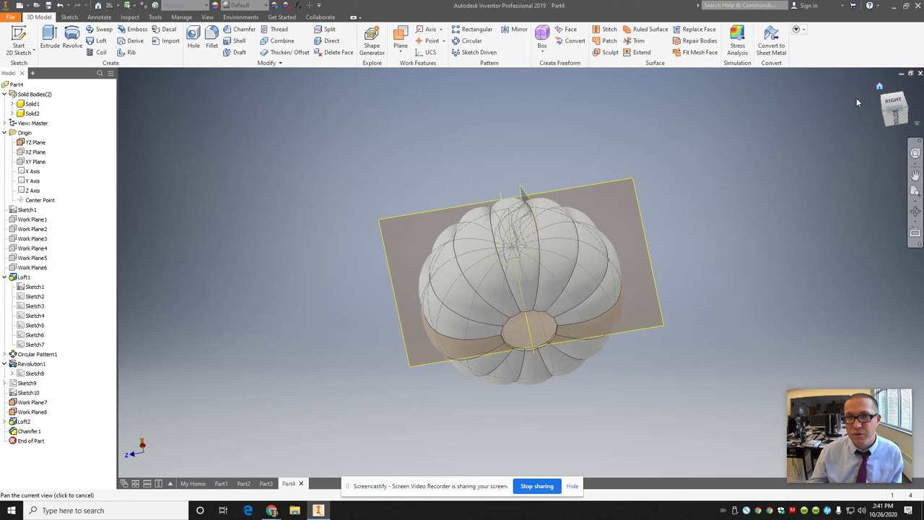
click(880, 86)
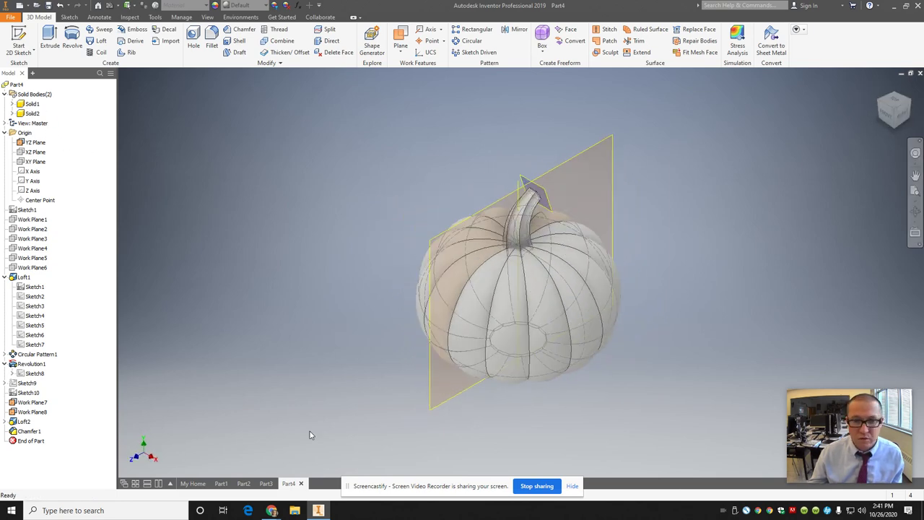